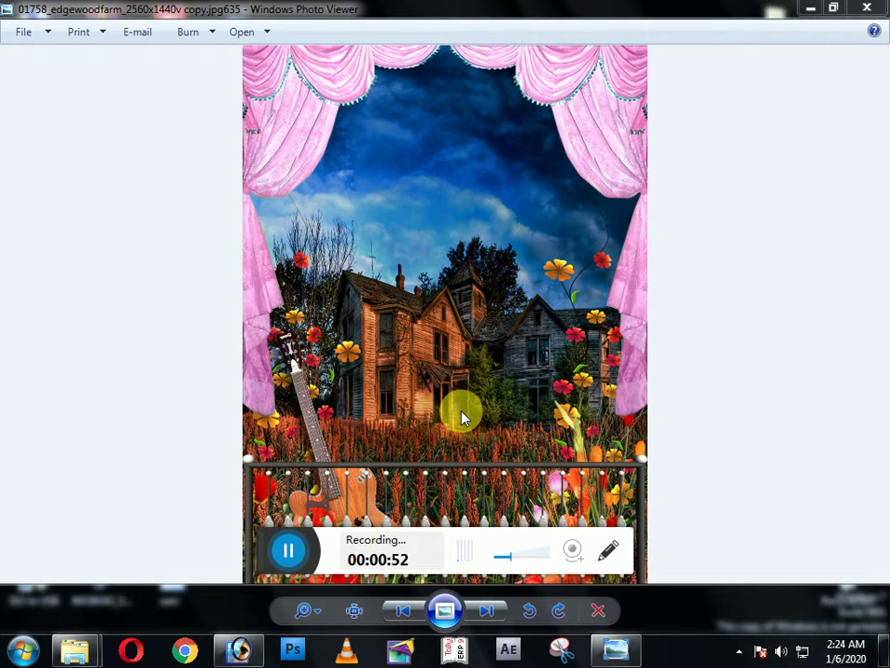
View the subscribe button image named 1 from the desktop and close the viewer
click(616, 655)
double_click(647, 266)
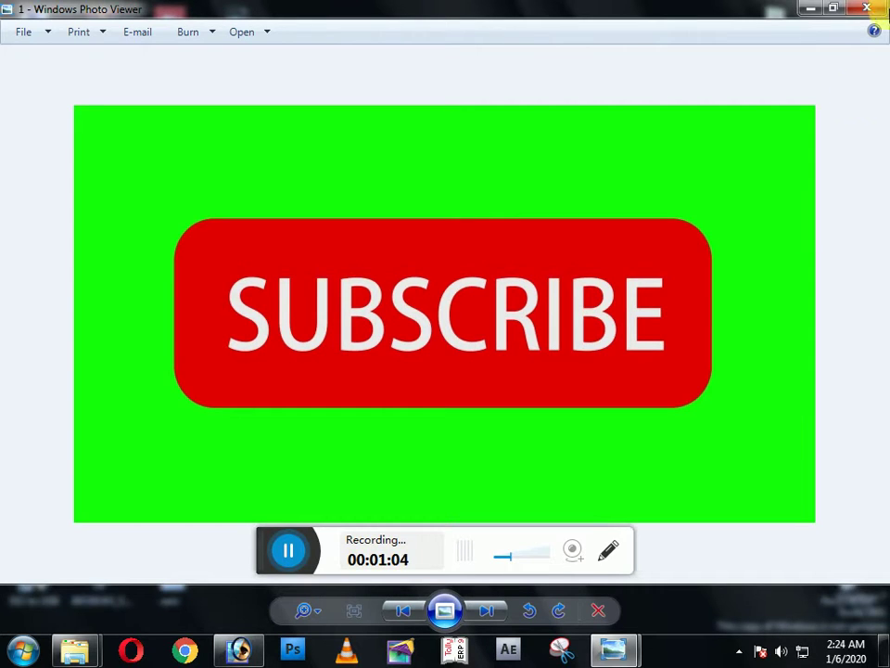
click(869, 8)
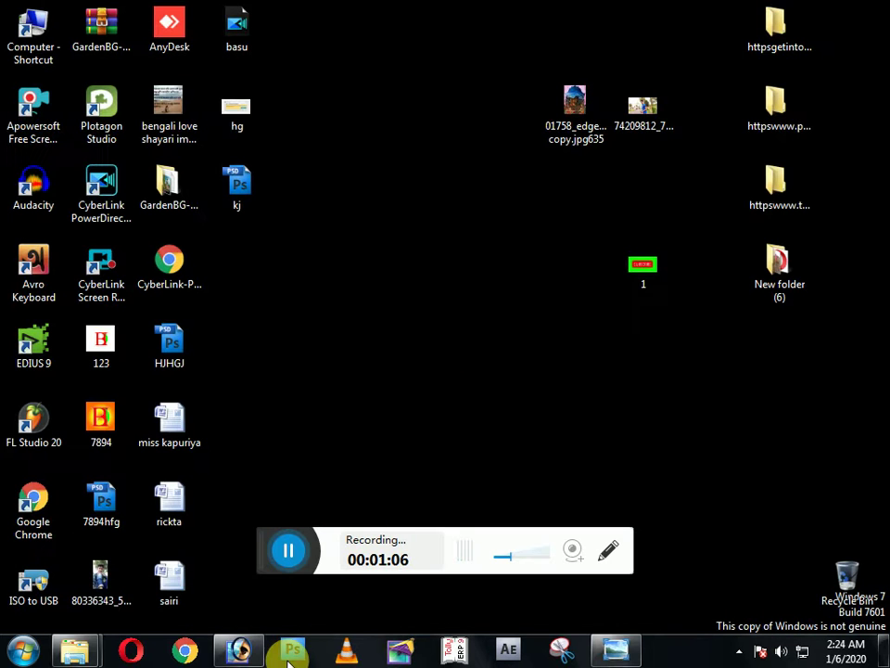
Switch to Adobe Photoshop and move the edgewood farm document window clear of the toolbox
click(234, 654)
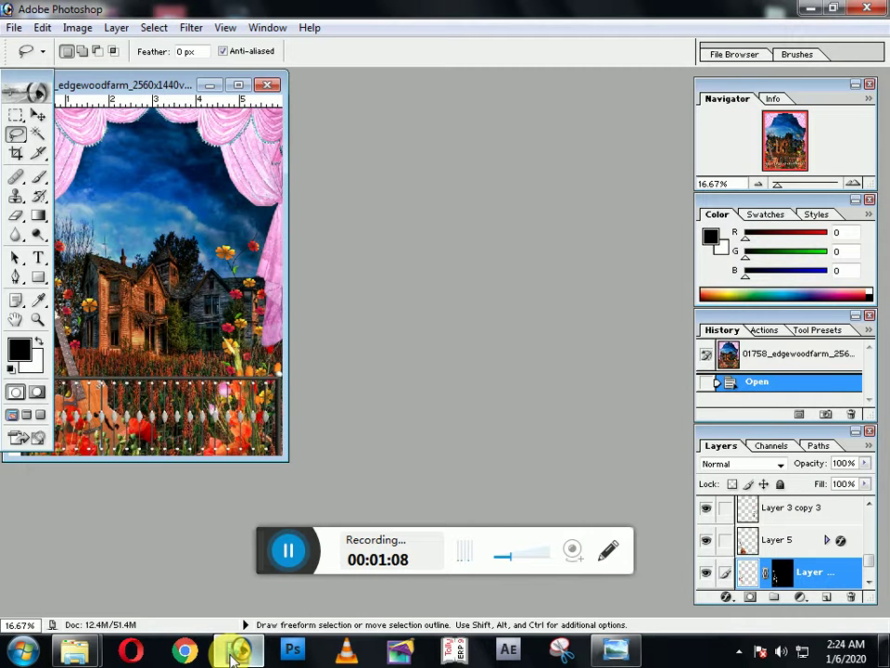
drag(130, 91, 338, 123)
View the edgewood farm background image from the desktop, check it against the Photoshop document, and return to the desktop
click(881, 655)
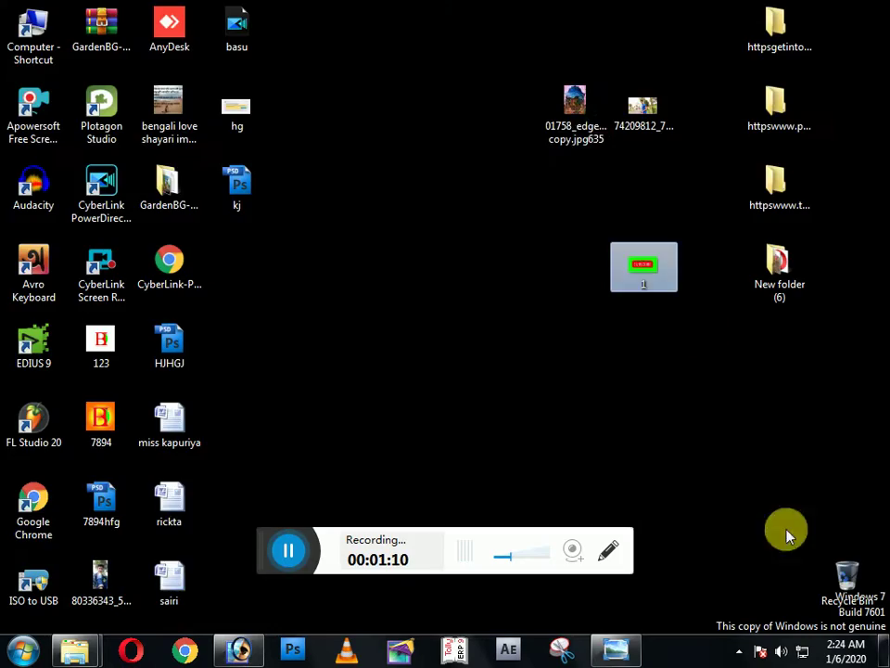
double_click(544, 111)
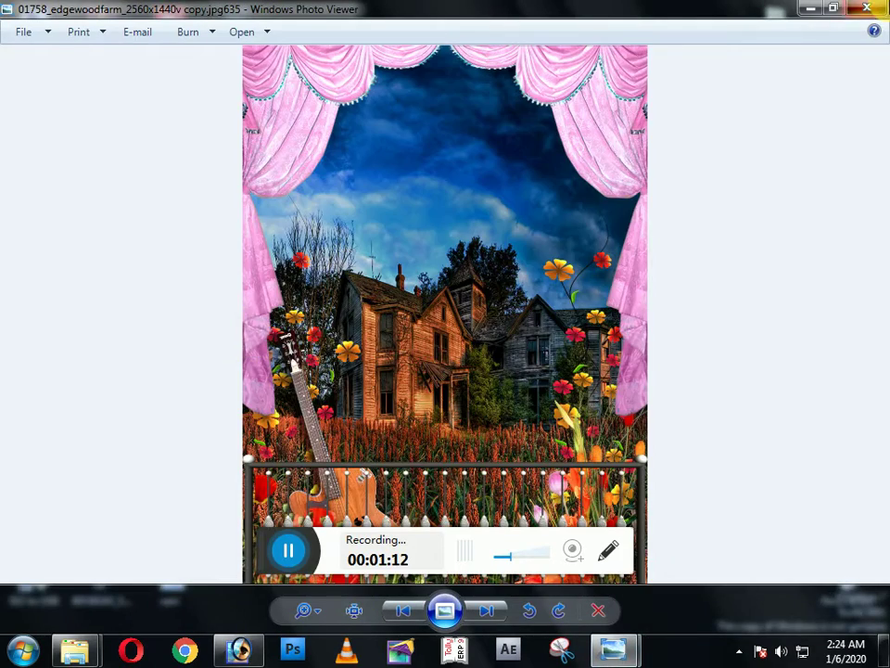
click(870, 10)
click(243, 653)
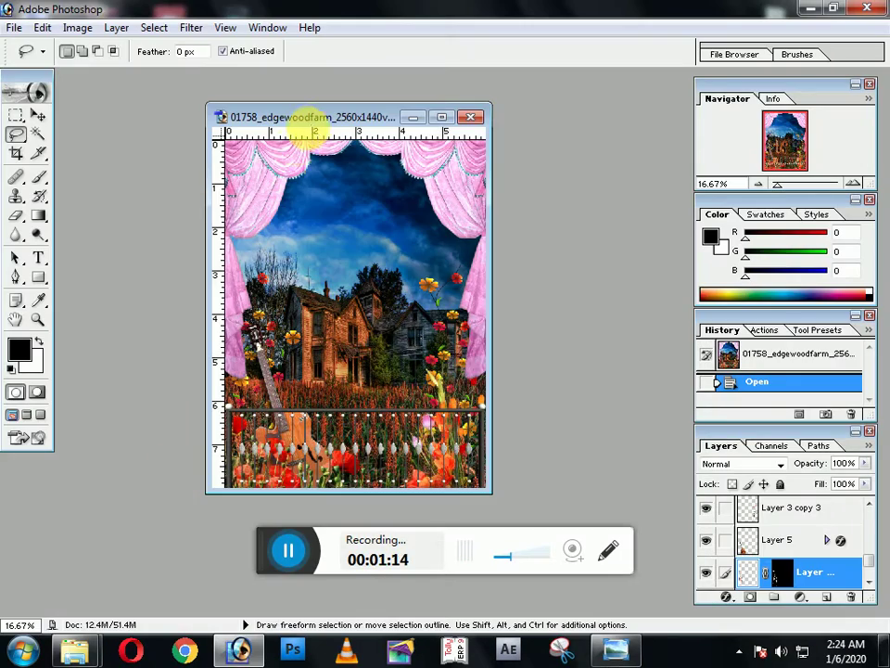
key(super+d)
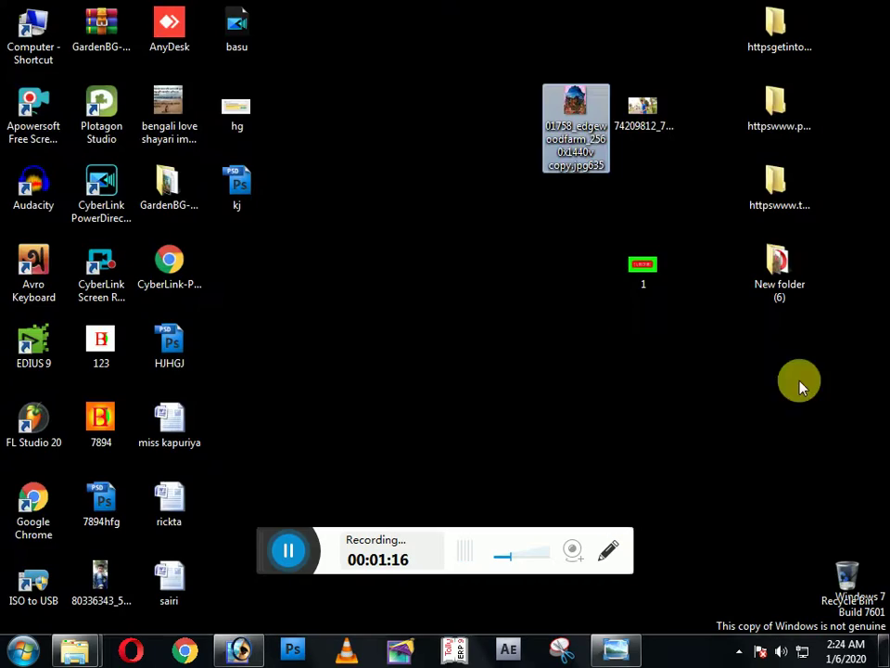
Set the portrait photo as the desktop background, and view the edgewood farm image once more
double_click(642, 112)
right_click(516, 248)
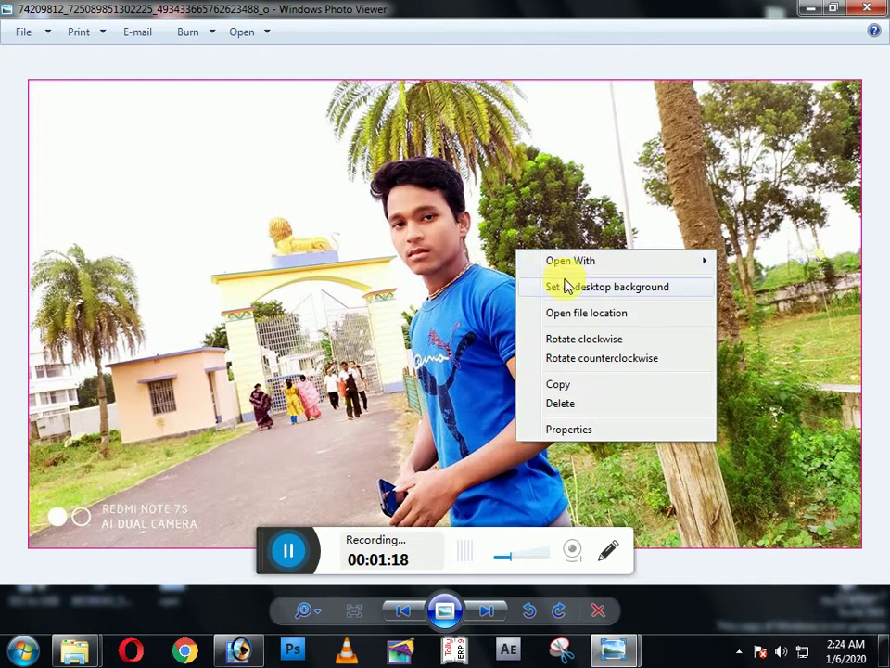
click(564, 287)
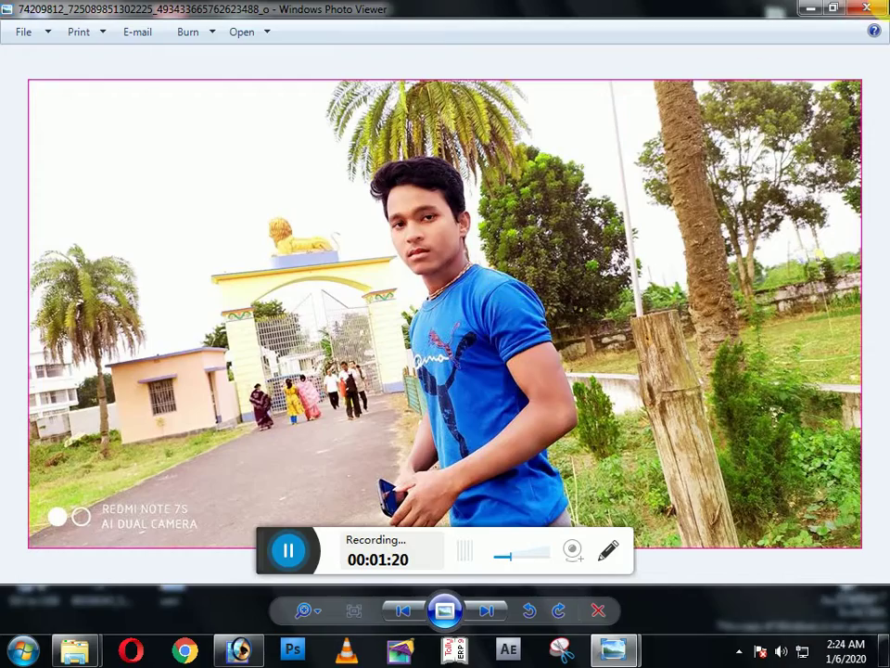
click(868, 8)
double_click(572, 105)
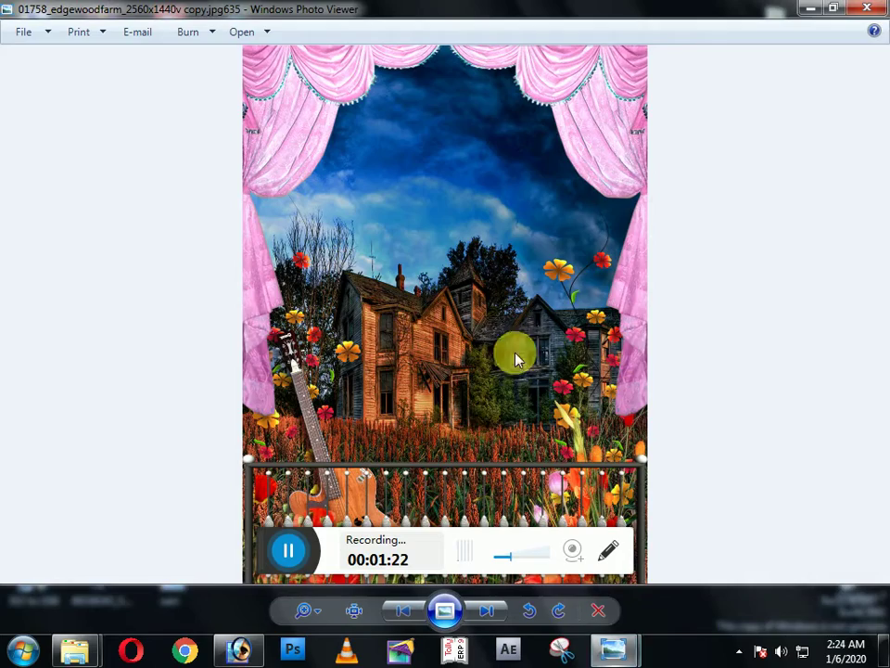
click(867, 8)
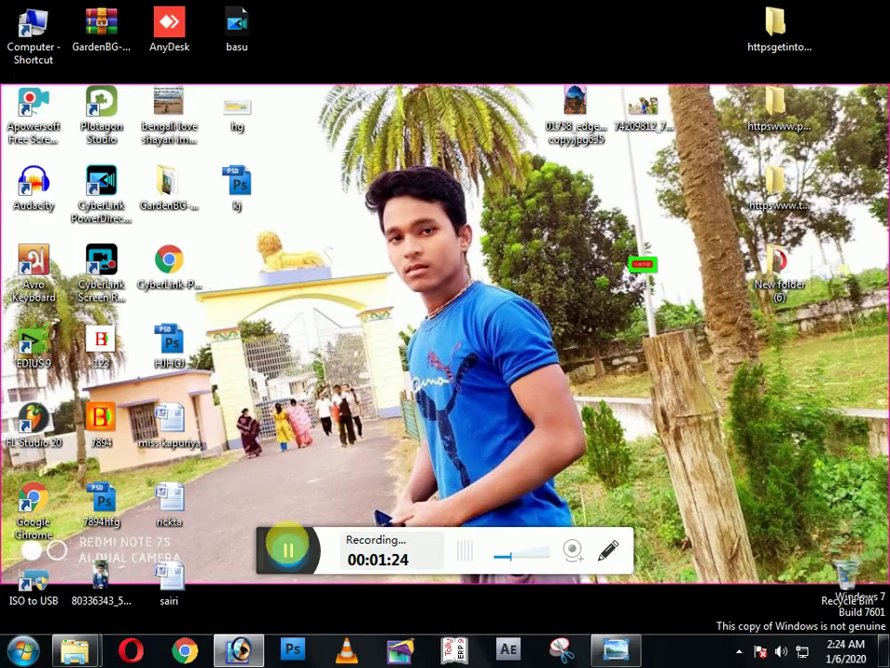
Open the portrait photo from the desktop in Photoshop and duplicate the image
drag(640, 109, 536, 410)
drag(593, 101, 437, 89)
right_click(437, 89)
click(466, 97)
key(Return)
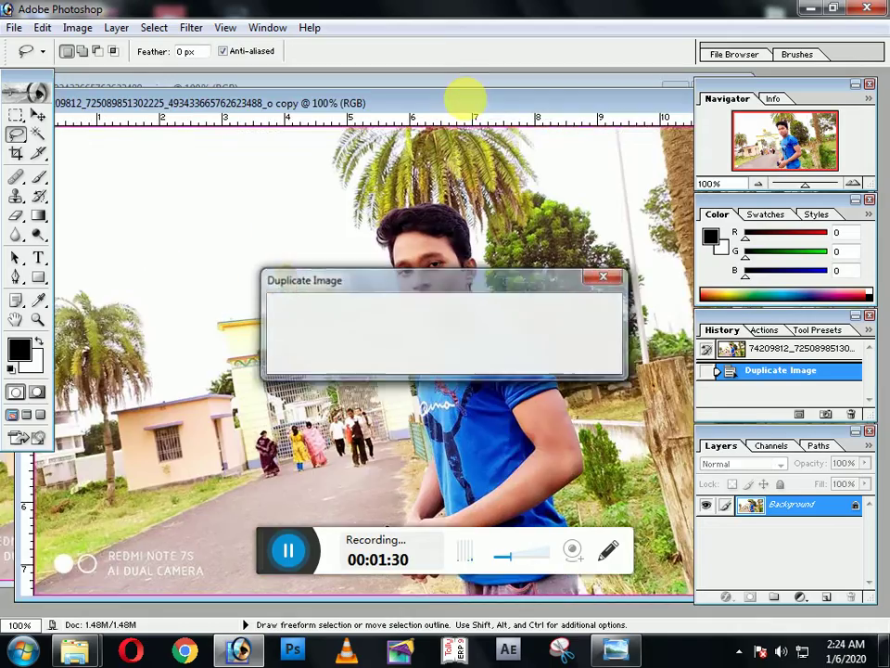
Close the original portrait photo and move the duplicate's window up so the whole figure shows
drag(640, 90, 538, 103)
click(623, 102)
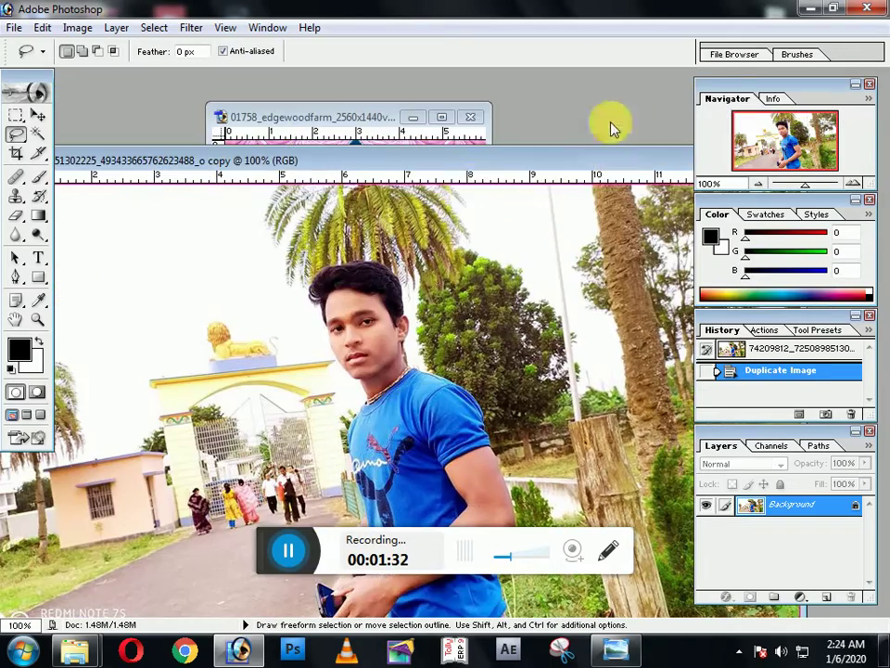
drag(478, 176, 447, 83)
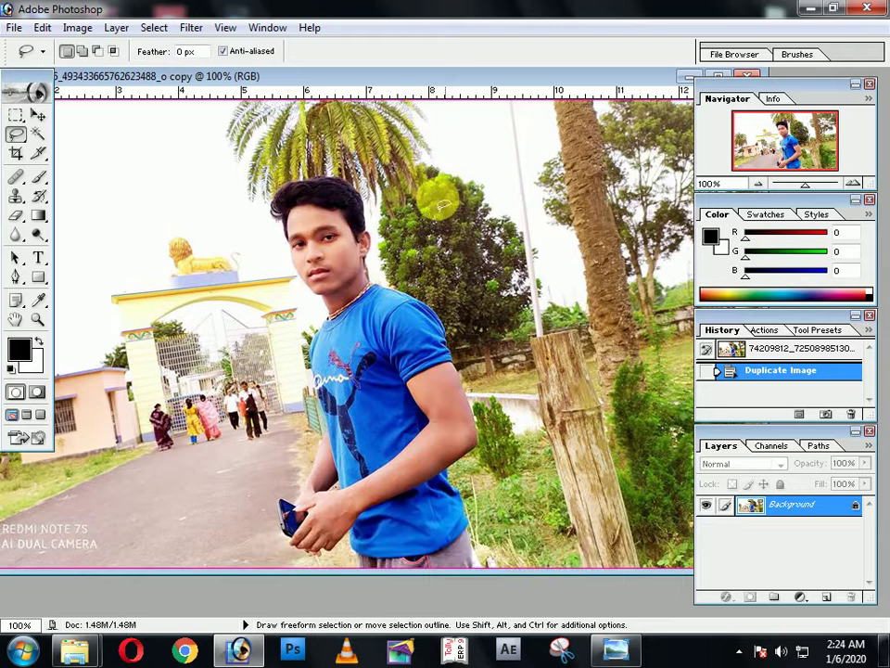
Crop the duplicated portrait around the man in the blue shirt and place its window beside the edgewood farm document
click(15, 154)
drag(184, 147, 459, 522)
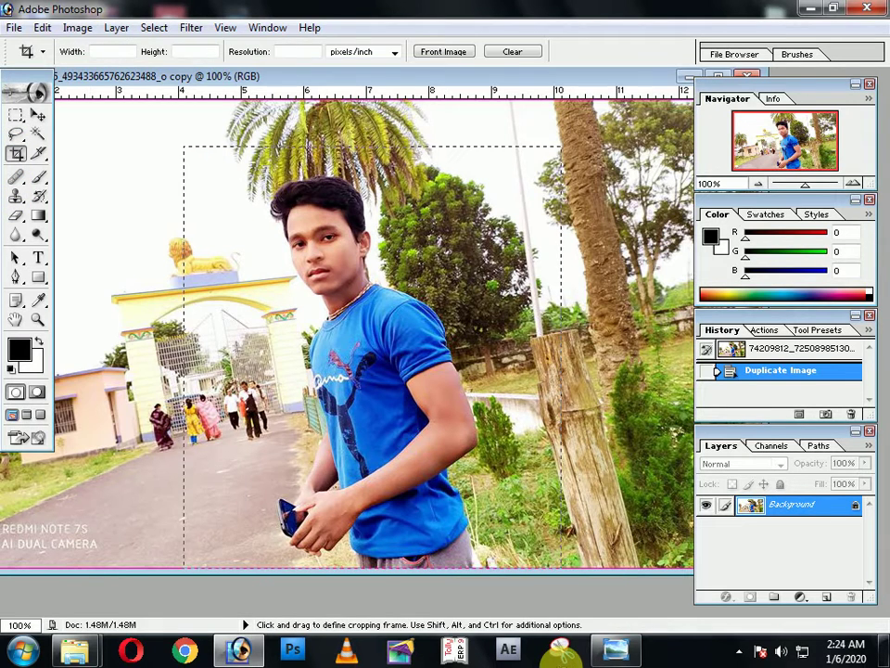
key(Return)
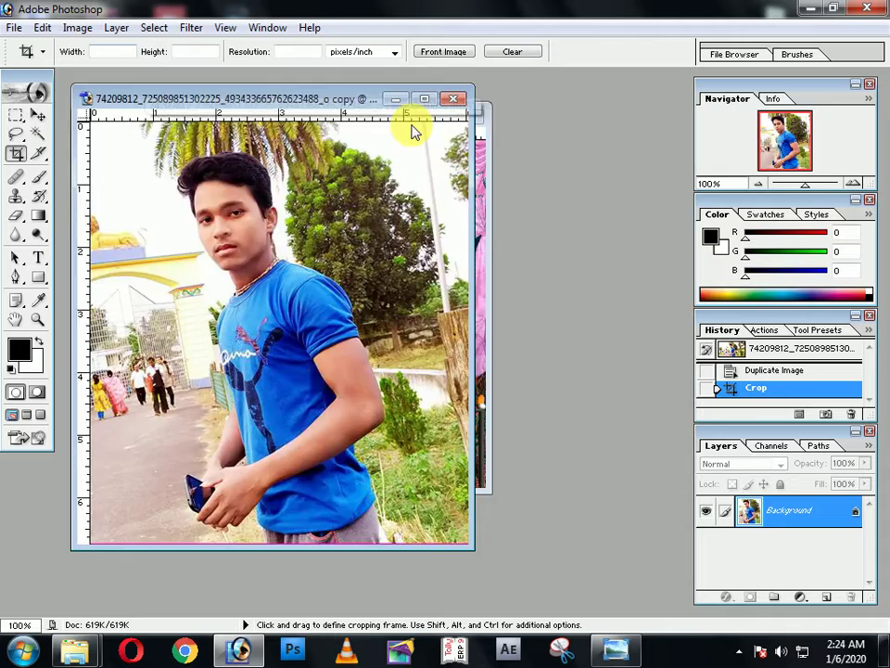
drag(217, 98, 554, 144)
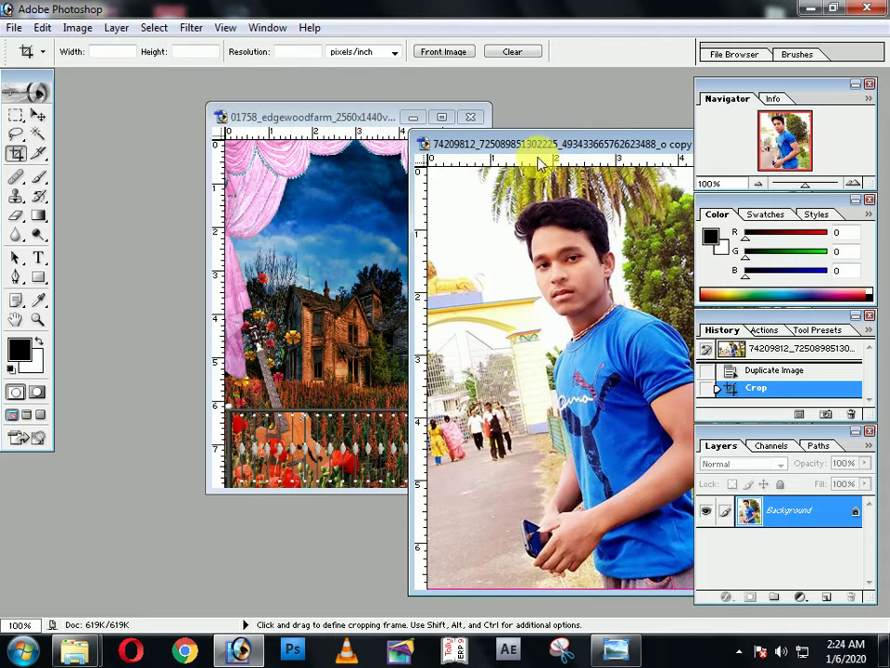
Copy the cropped portrait into the edgewood farm document as a new layer, and close the cropped portrait's window
click(38, 115)
drag(589, 404, 336, 353)
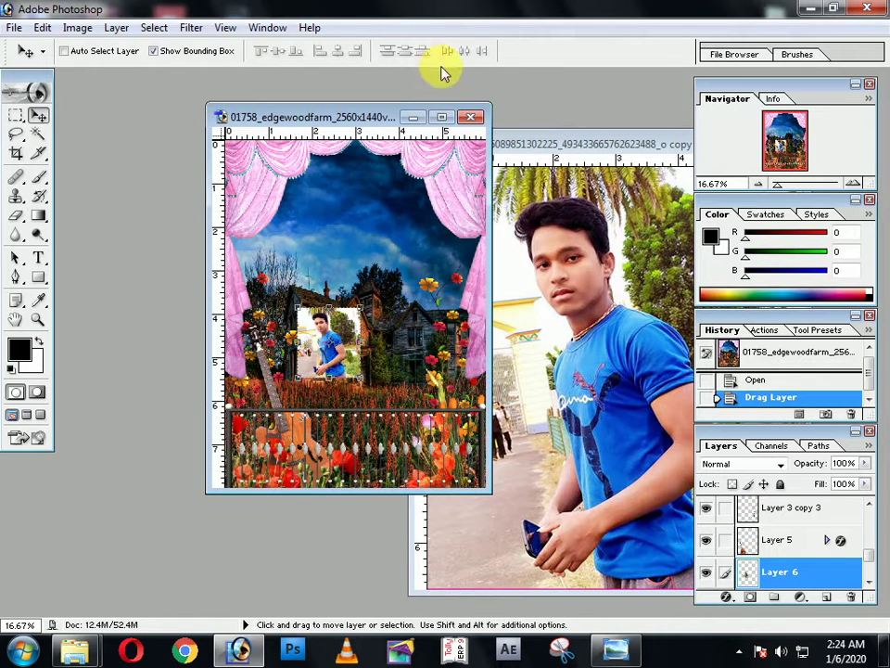
click(673, 145)
drag(673, 145, 264, 206)
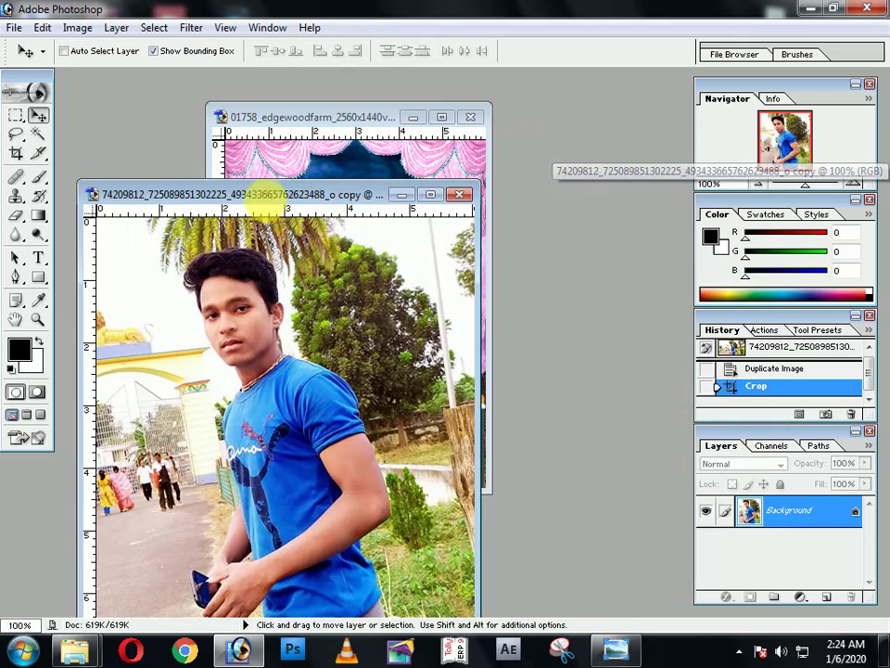
click(458, 195)
click(453, 263)
Maximize the edgewood farm document, enlarge the portrait layer and move it toward the middle of the scene
click(444, 119)
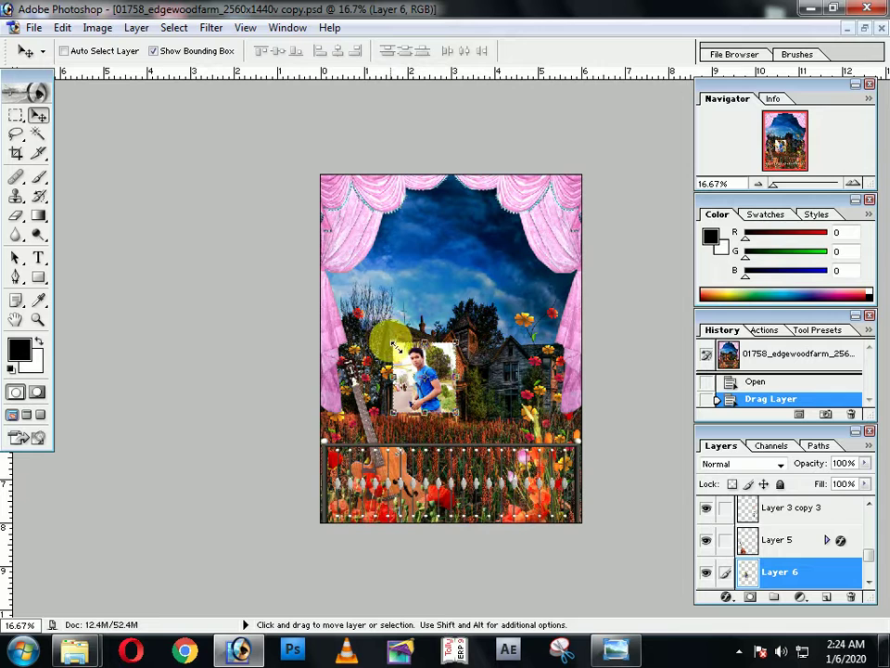
drag(396, 345, 310, 211)
key(Return)
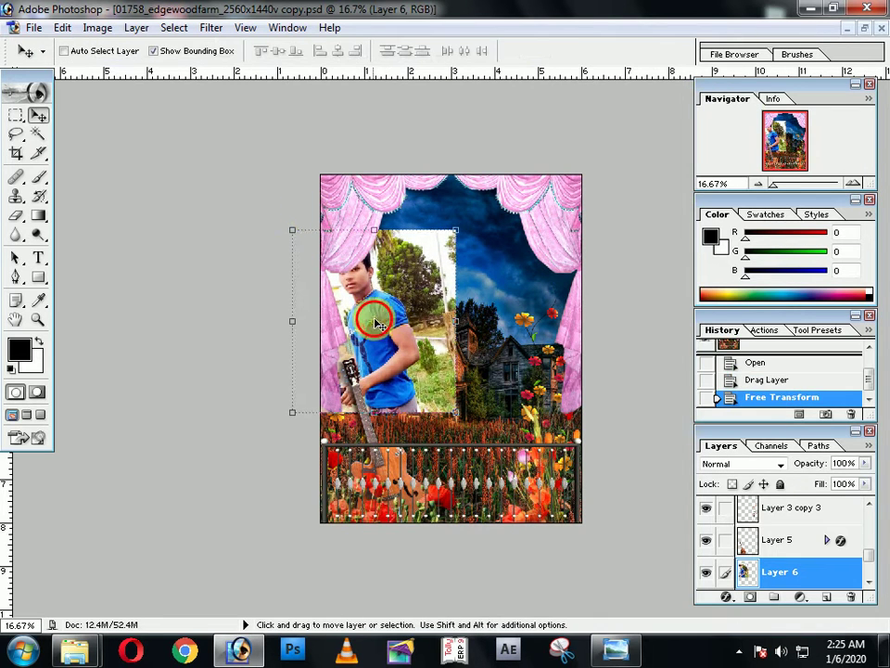
drag(374, 318, 429, 335)
Scale the portrait layer by about 134.2% and move it up so its lower edge meets the fence railing
drag(509, 426, 546, 528)
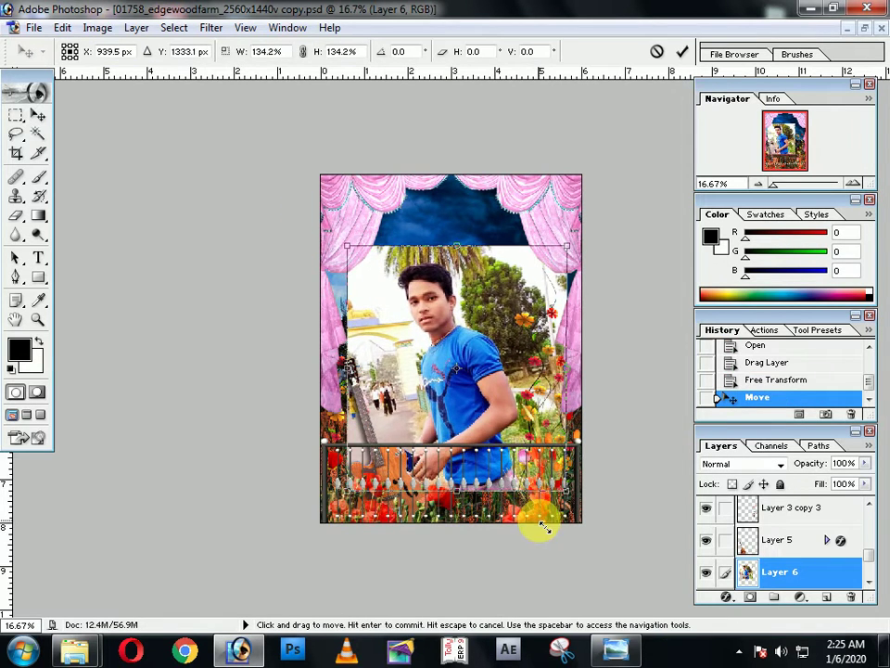
key(Return)
double_click(480, 409)
drag(481, 405, 474, 355)
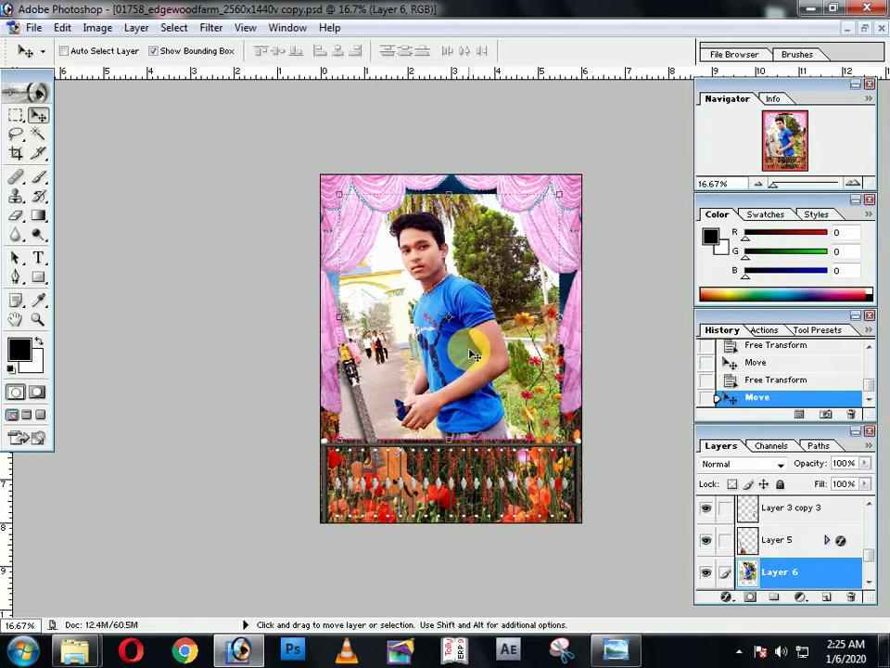
Lasso the area around the man, delete that photo background from the portrait layer, and clear the selection
key(ctrl+0)
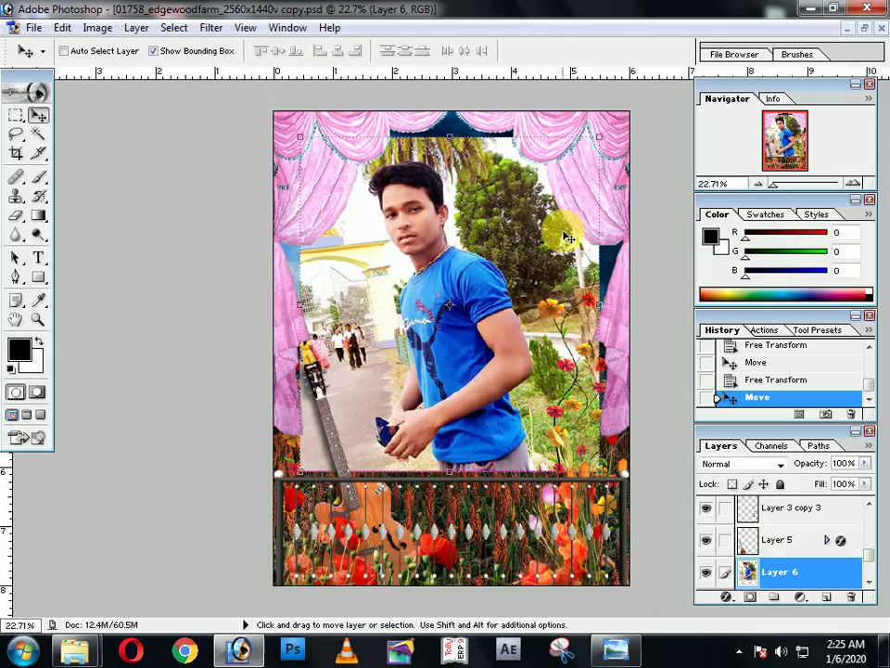
scroll(565, 236, up, 3)
scroll(557, 230, down, 2)
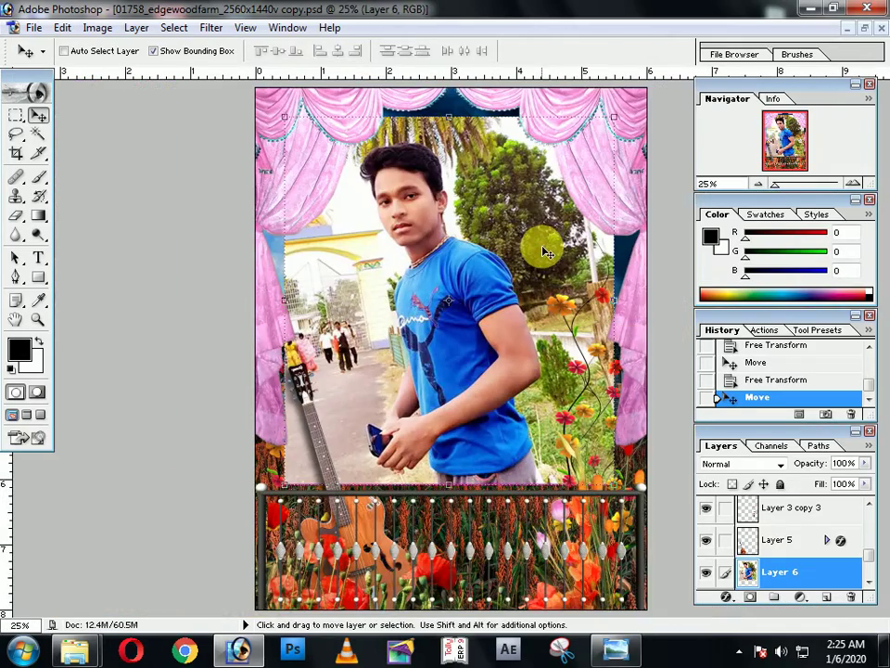
click(16, 134)
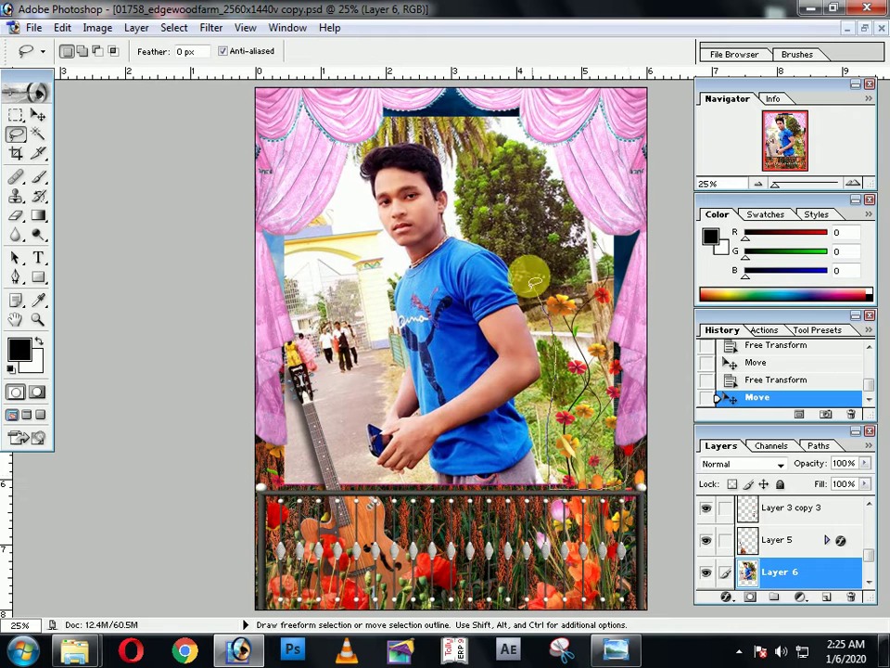
mouse_move(531, 283)
mouse_down()
mouse_move(429, 160)
mouse_move(481, 209)
mouse_up()
click(548, 226)
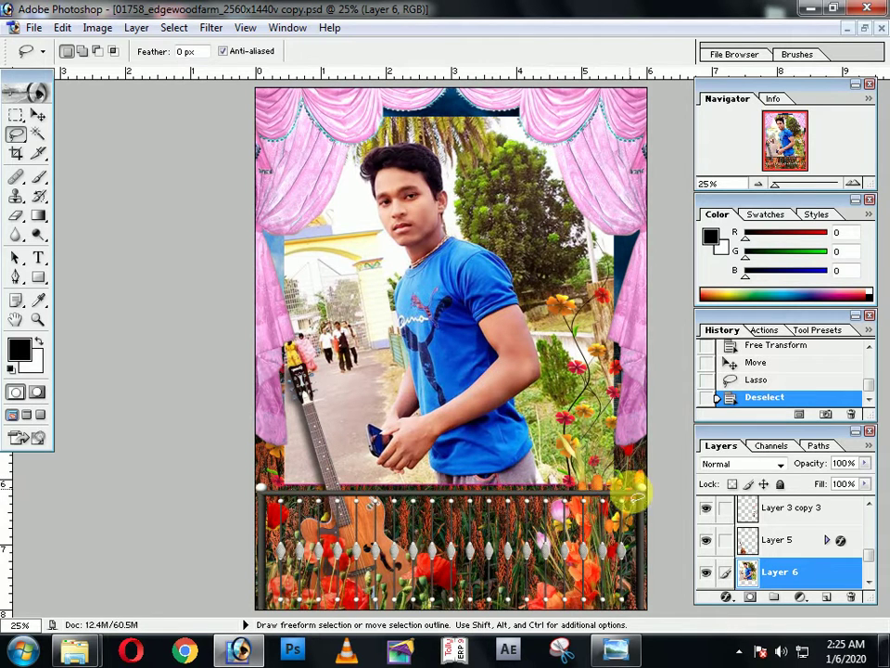
mouse_move(559, 457)
mouse_down()
mouse_move(532, 254)
mouse_move(408, 124)
mouse_move(343, 184)
mouse_move(361, 295)
mouse_move(342, 417)
mouse_move(436, 515)
mouse_up()
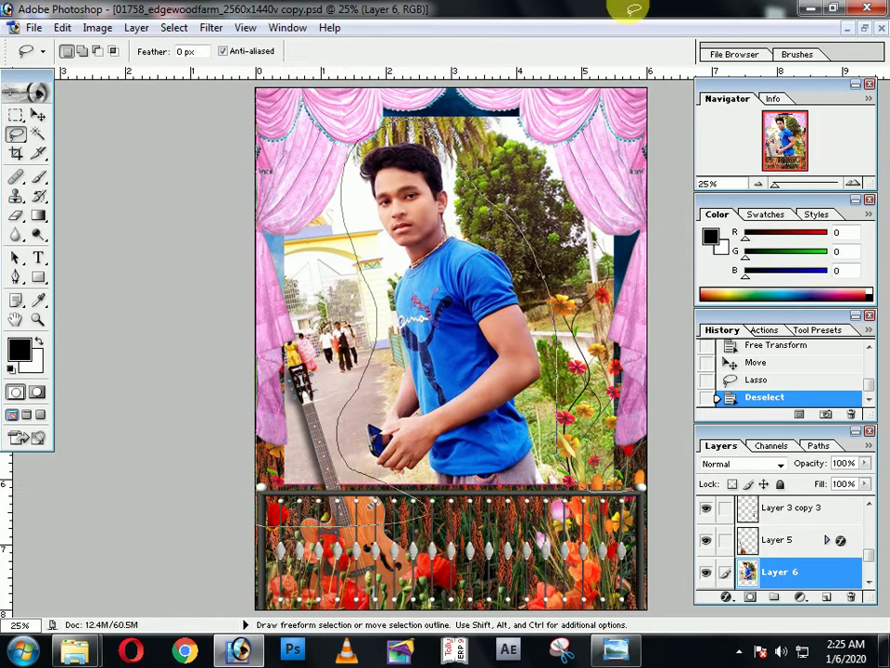
mouse_move(629, 11)
mouse_down()
mouse_move(720, 584)
mouse_move(702, 562)
mouse_up()
key(Delete)
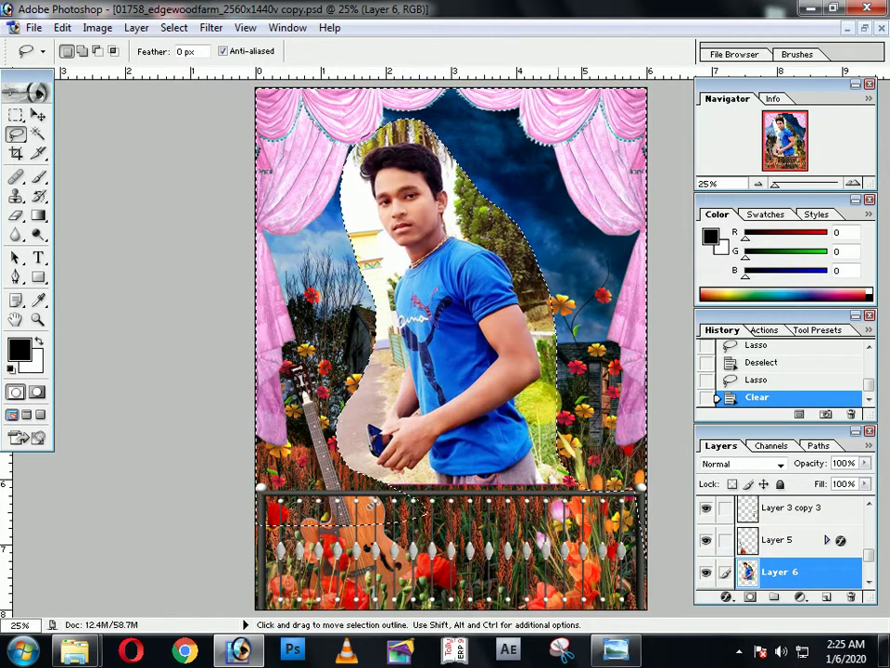
click(493, 378)
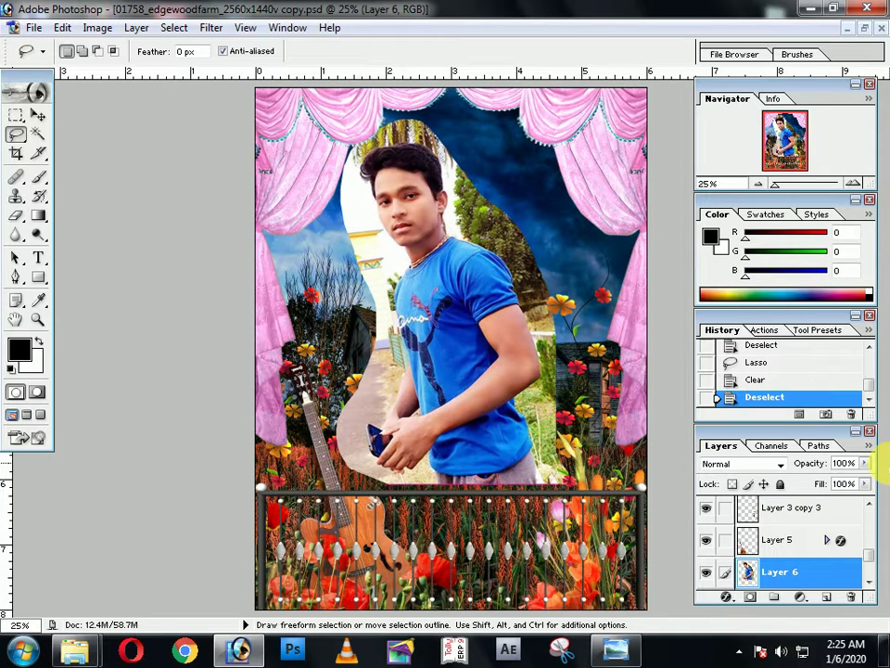
Lasso and delete the leftover tree area beside the man's shoulder under the dark sky, and clear the selection
mouse_move(561, 189)
mouse_down()
mouse_move(523, 193)
mouse_move(513, 268)
mouse_move(581, 323)
mouse_move(599, 232)
mouse_up()
key(Delete)
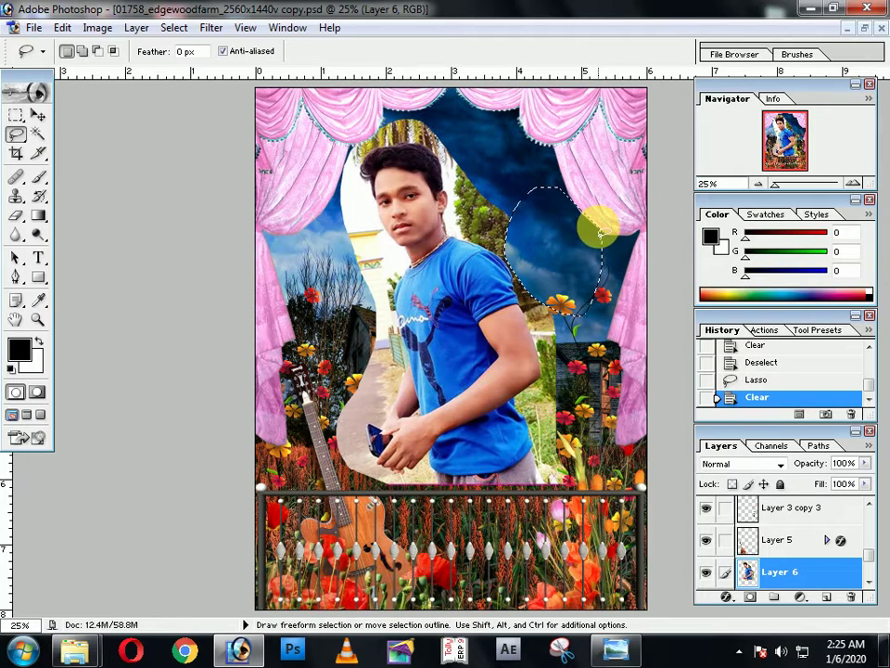
key(ctrl+d)
Try to trace the man's shoulder edge with the Pen tool as a shape layer, and undo the anchor points
key(p)
key(ctrl+plus)
key(ctrl+plus)
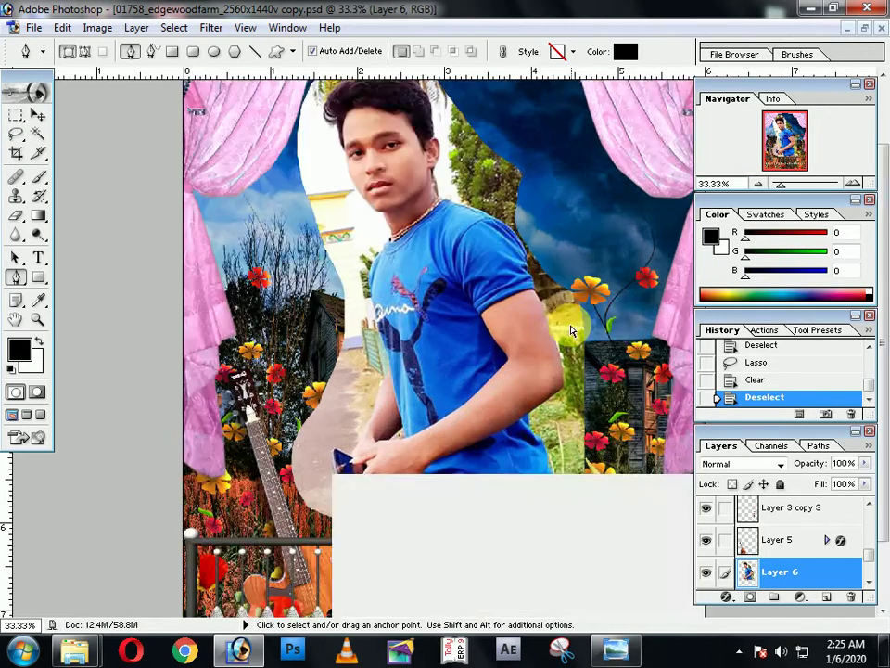
key(m)
drag(568, 221, 483, 294)
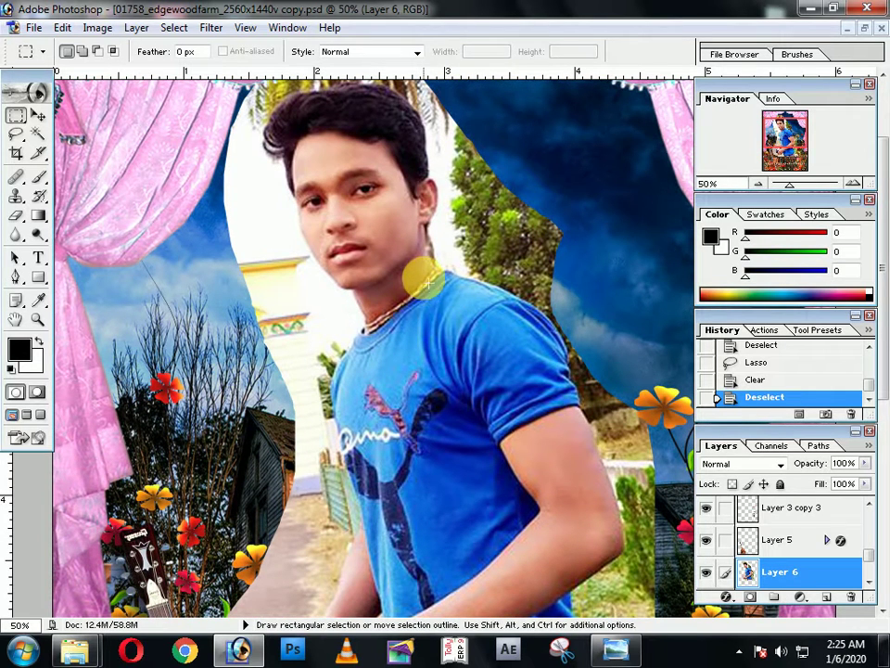
key(p)
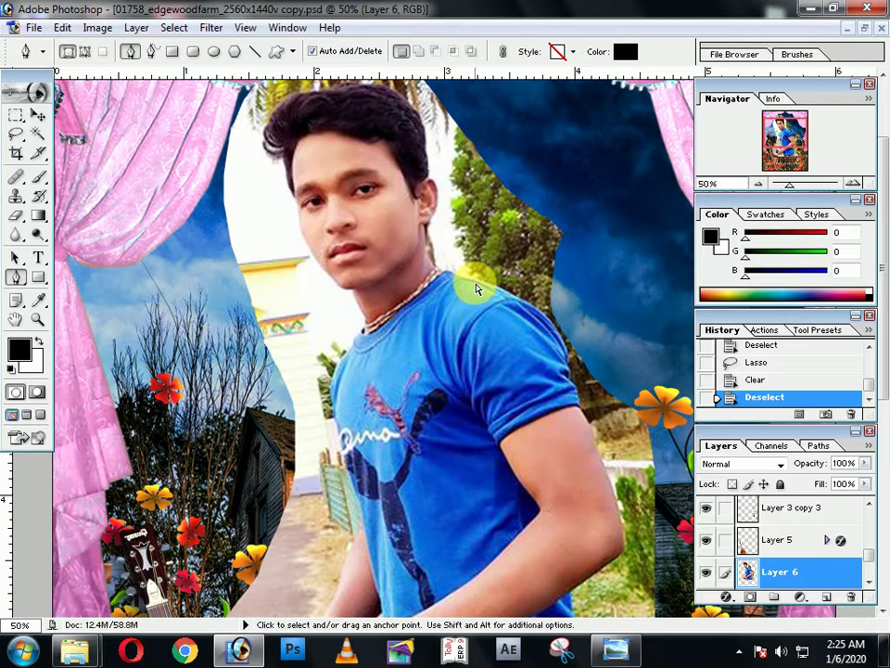
key(ctrl+plus)
drag(515, 289, 427, 307)
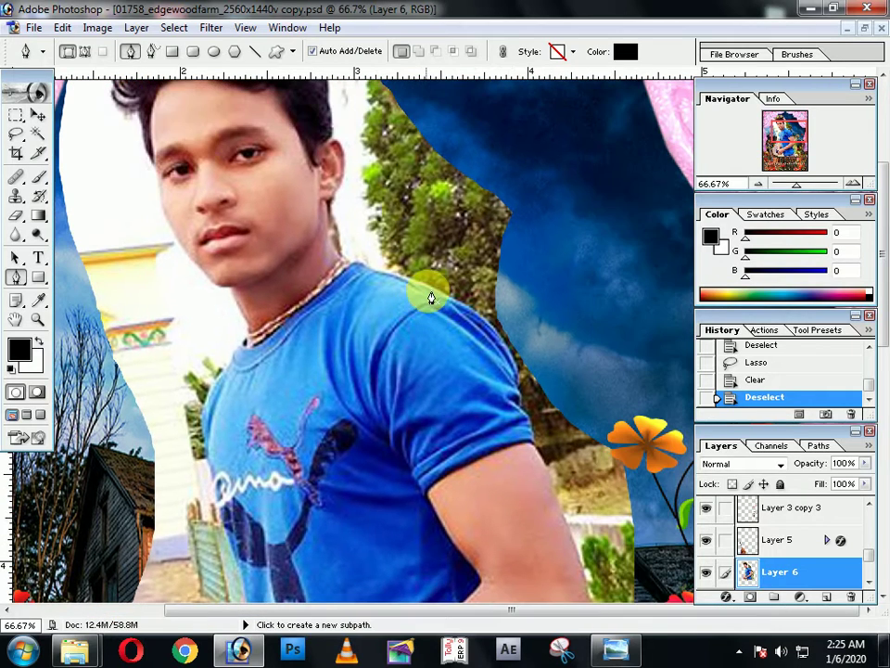
click(463, 306)
click(458, 301)
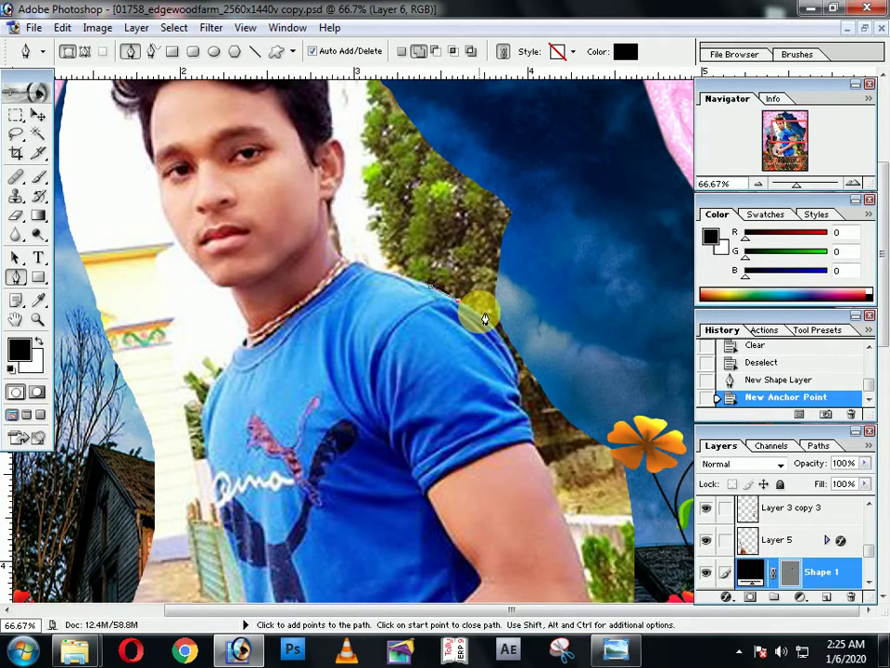
click(479, 313)
click(501, 334)
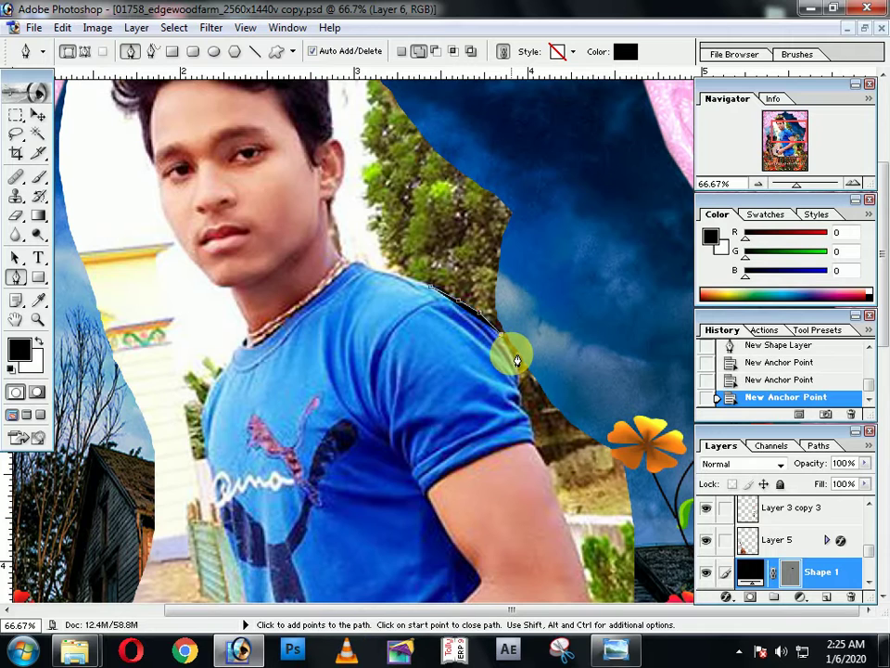
key(ctrl+alt+z)
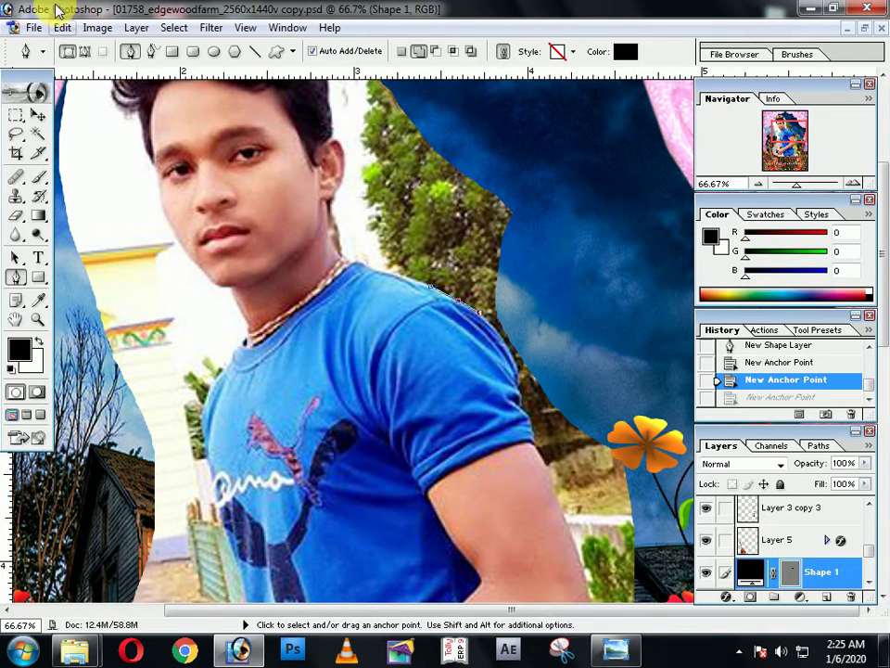
key(ctrl+alt+z)
key(ctrl+alt+z)
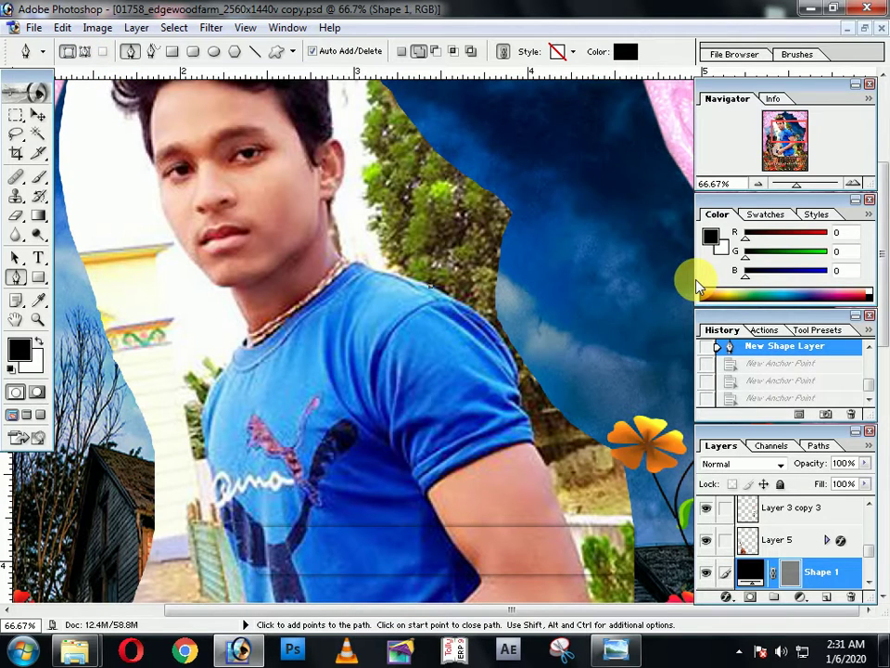
key(F5)
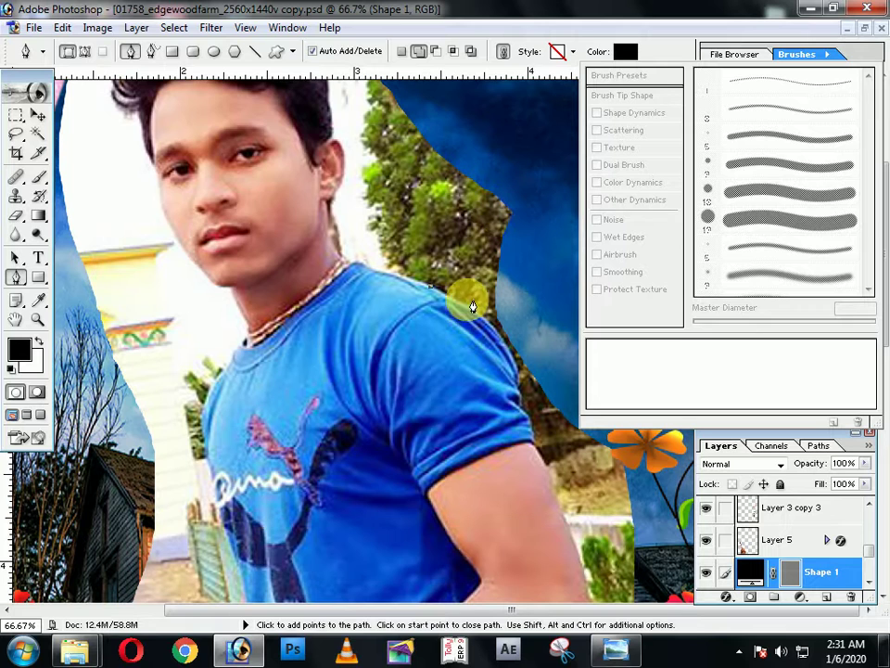
click(454, 302)
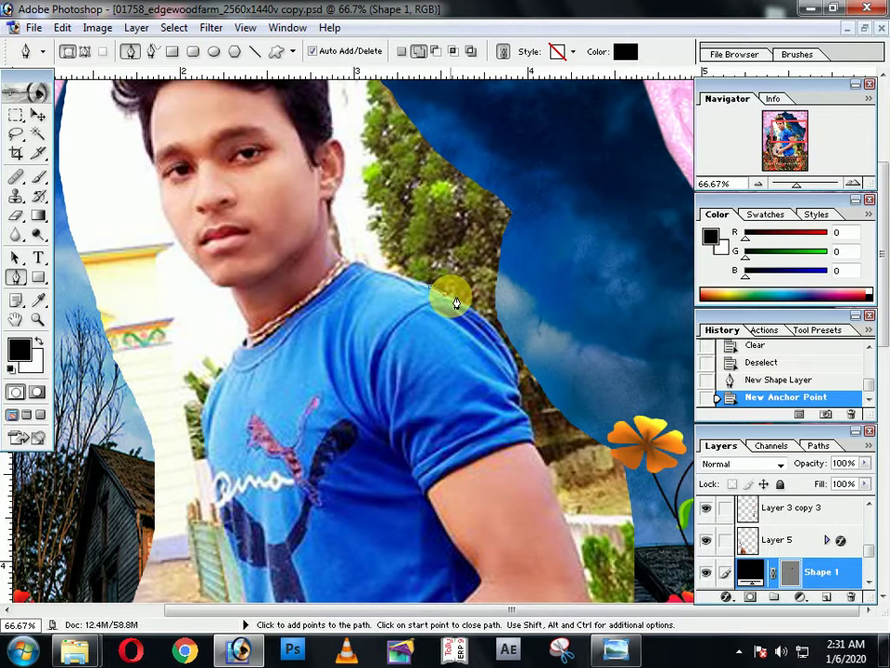
key(ctrl+z)
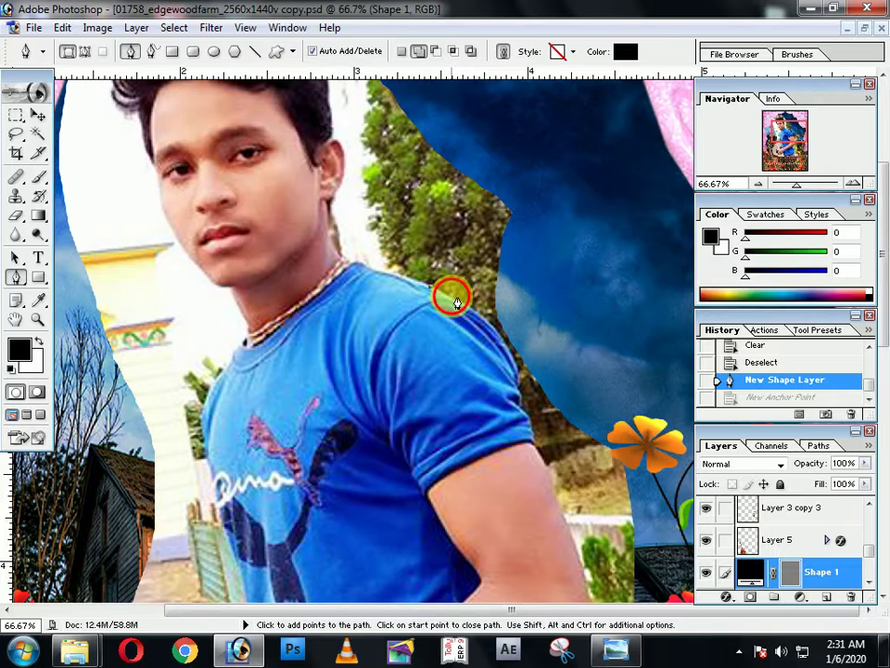
click(456, 302)
click(471, 304)
click(498, 330)
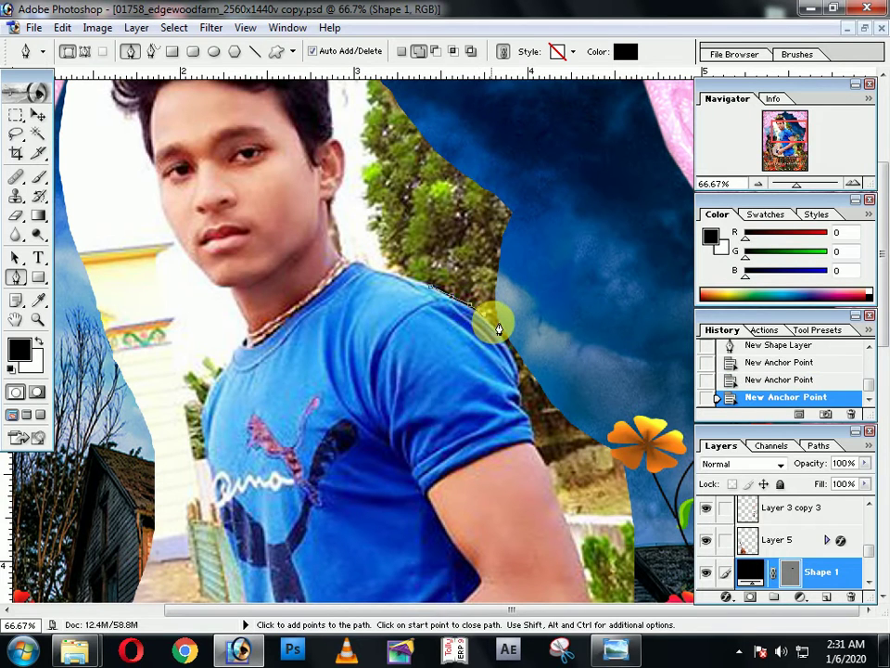
key(ctrl+alt+z)
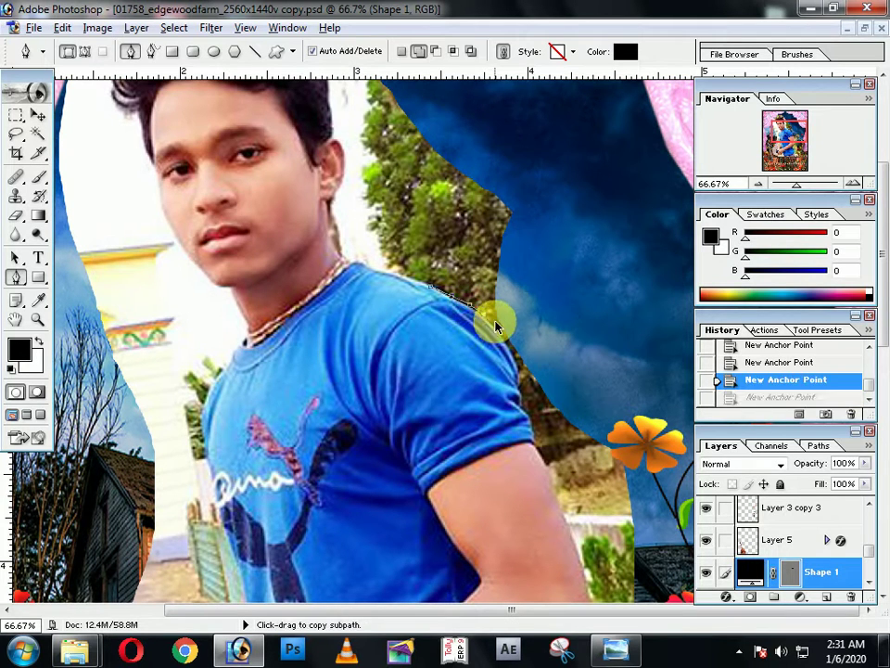
key(ctrl+alt+z)
key(ctrl+alt+z)
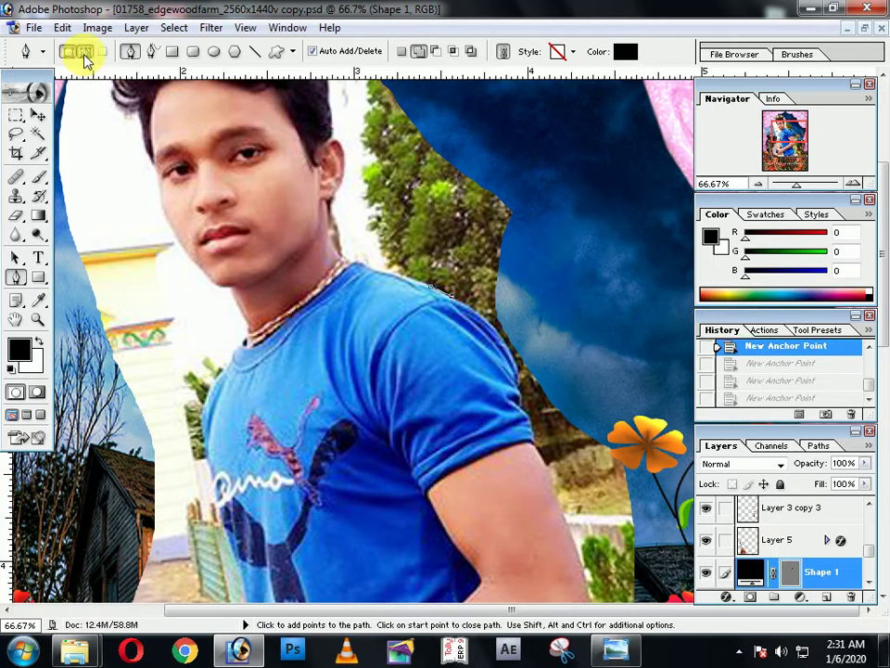
Set the Pen tool to draw paths and trace the man's shoulder edge down toward the sleeve
click(84, 51)
click(454, 299)
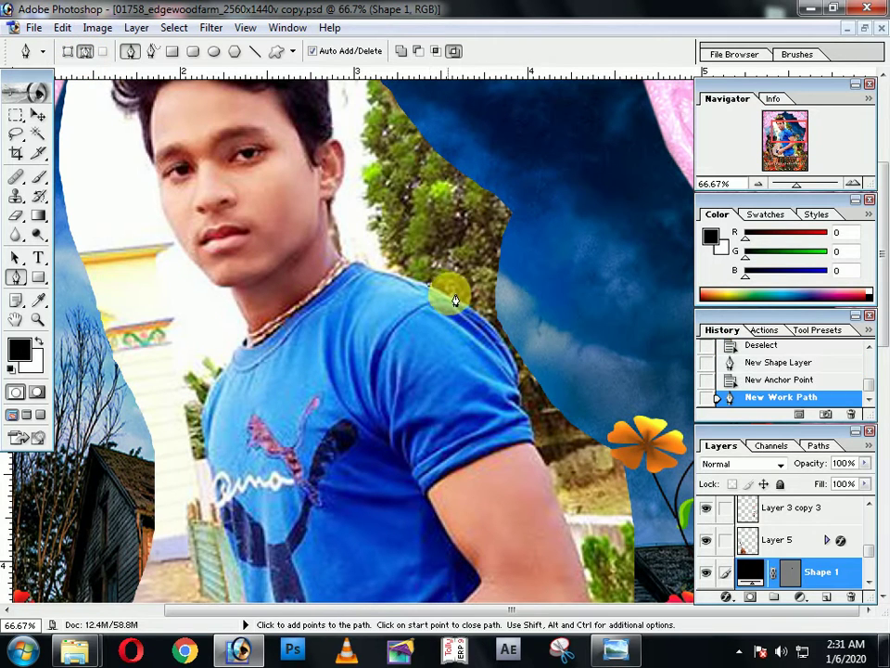
click(465, 304)
click(482, 319)
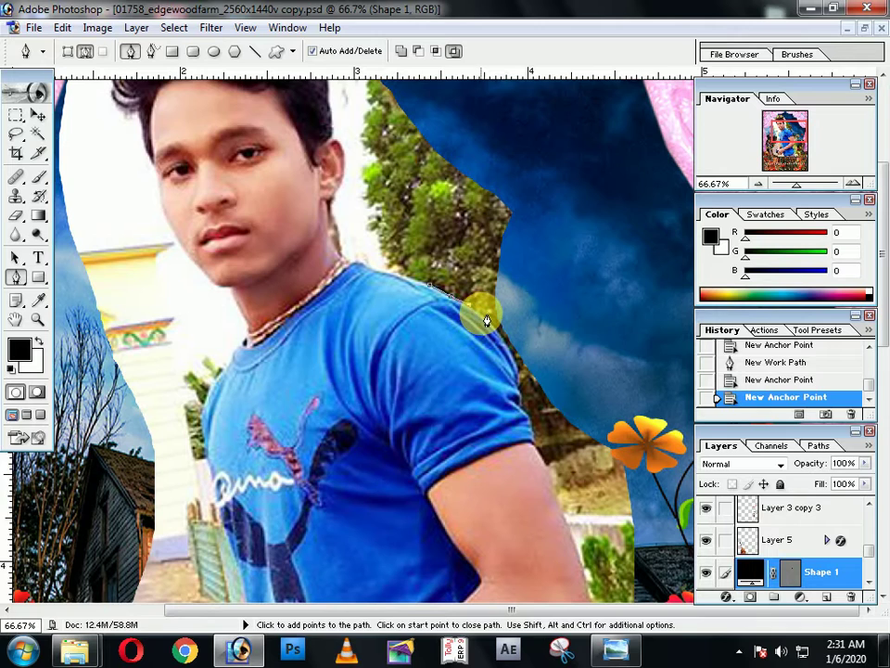
click(497, 334)
click(513, 354)
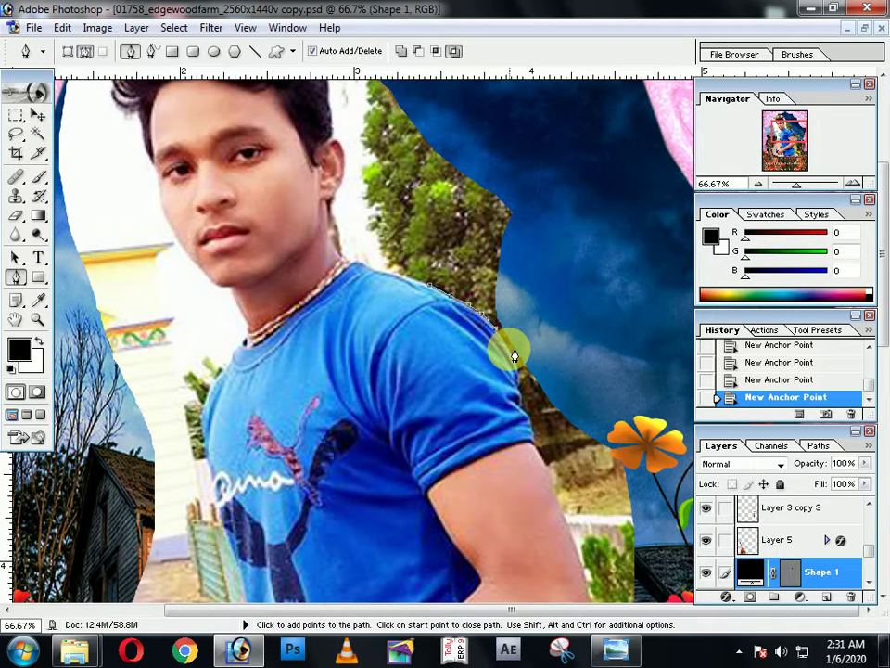
Continue the path with closely spaced anchor points along the outer sleeve edge to the sleeve hem
click(524, 406)
click(529, 413)
click(534, 417)
click(535, 421)
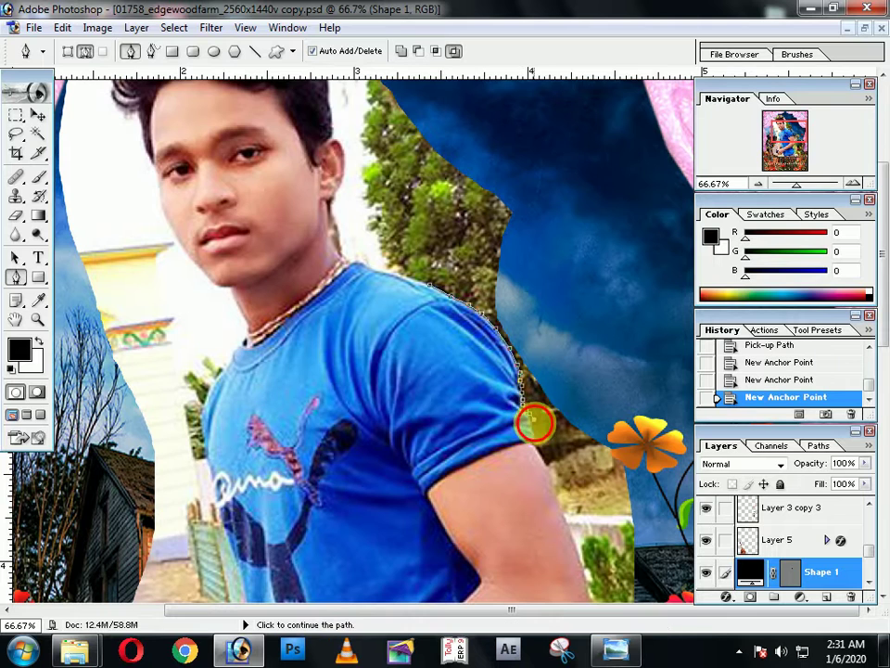
click(535, 427)
click(536, 433)
click(539, 442)
click(538, 443)
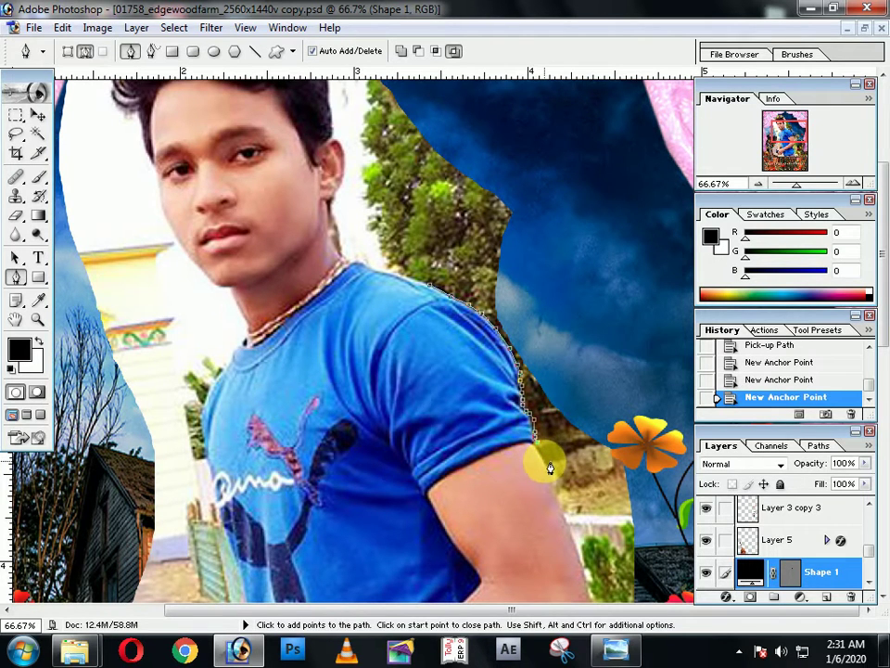
Extend the path from the sleeve hem down the outer edge of the bare upper arm
click(550, 468)
drag(562, 478, 568, 286)
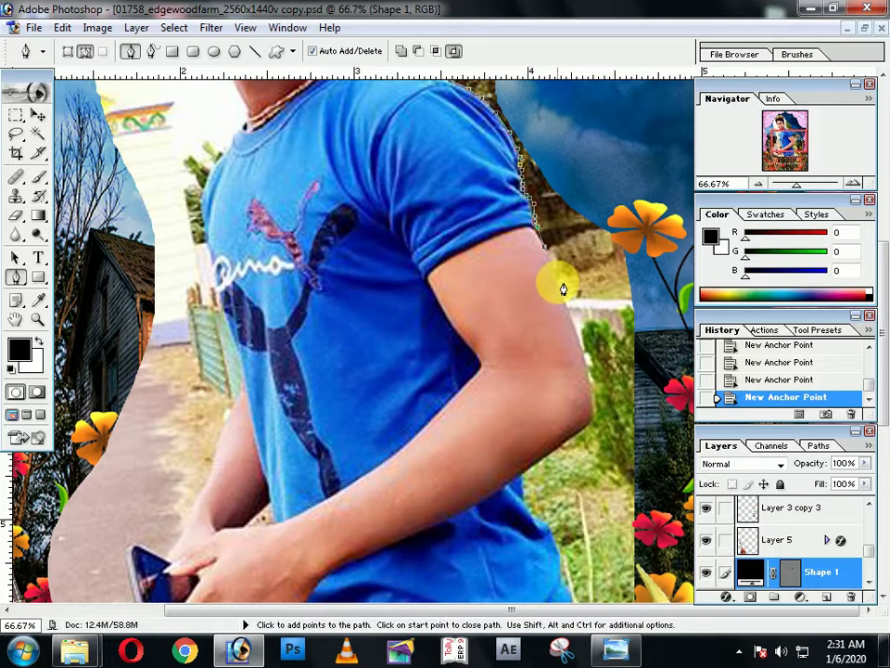
click(557, 284)
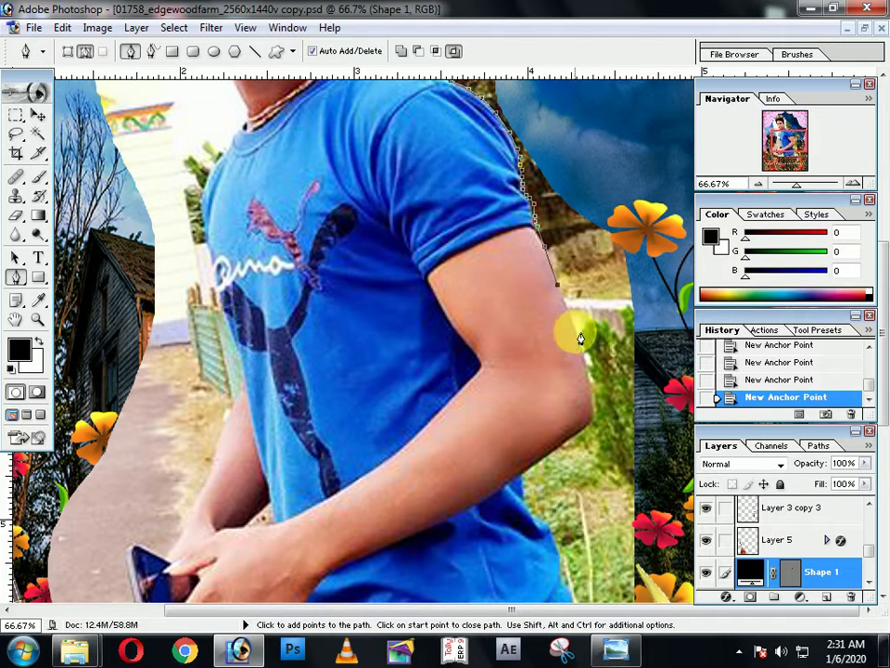
click(576, 330)
click(587, 371)
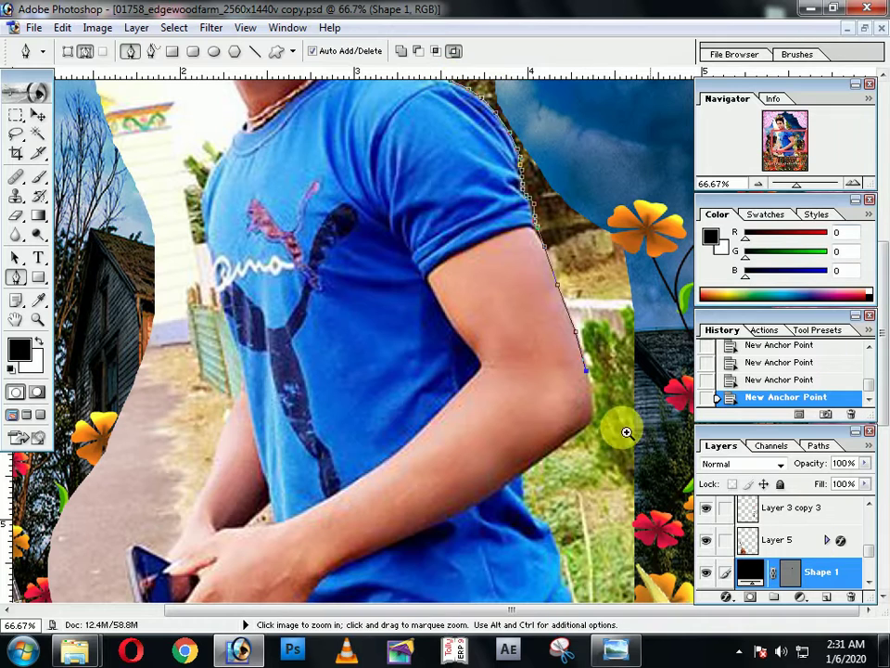
key(BackSpace)
click(592, 372)
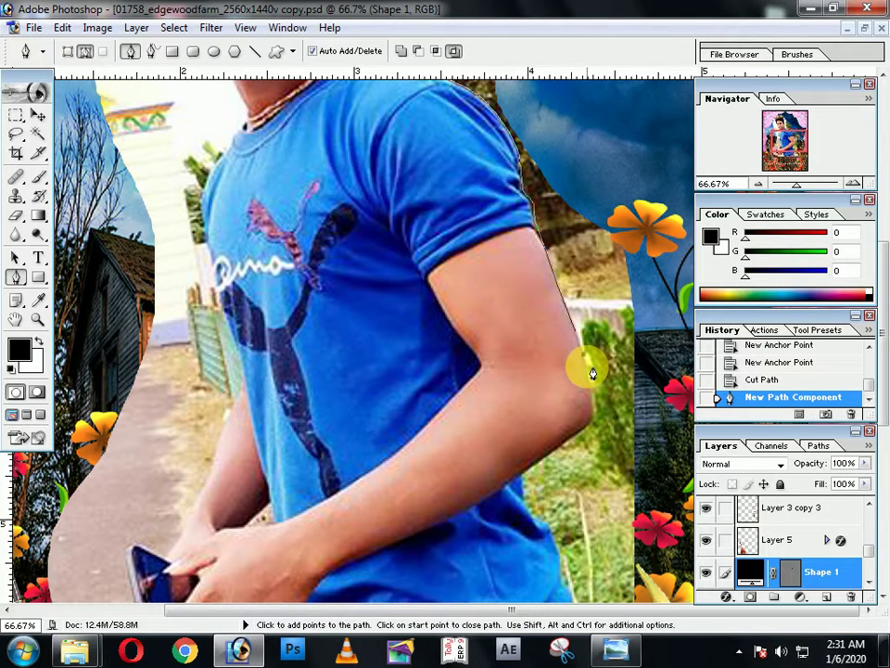
key(ctrl+alt+z)
key(ctrl+alt+z)
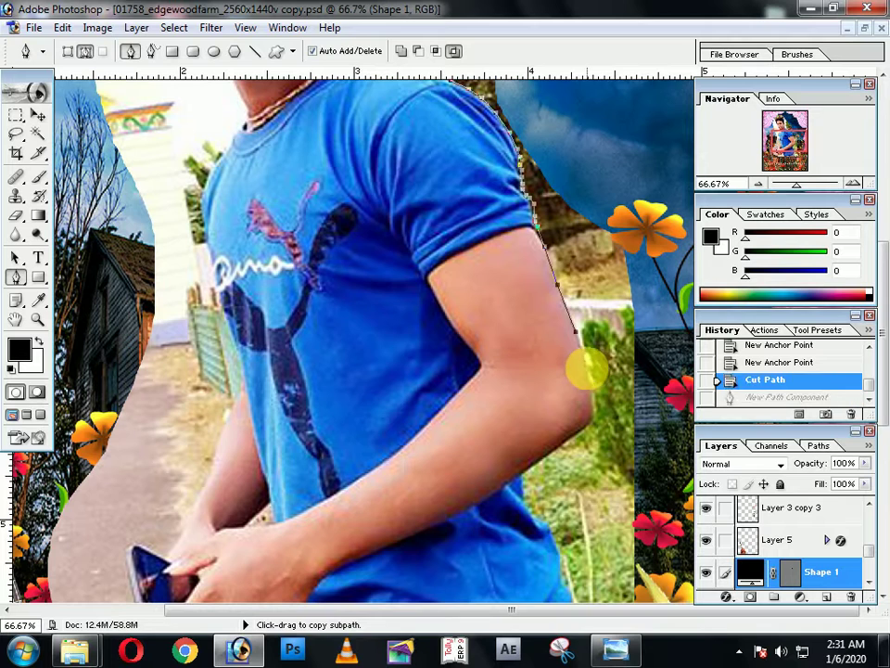
key(ctrl+shift+z)
key(ctrl+shift+z)
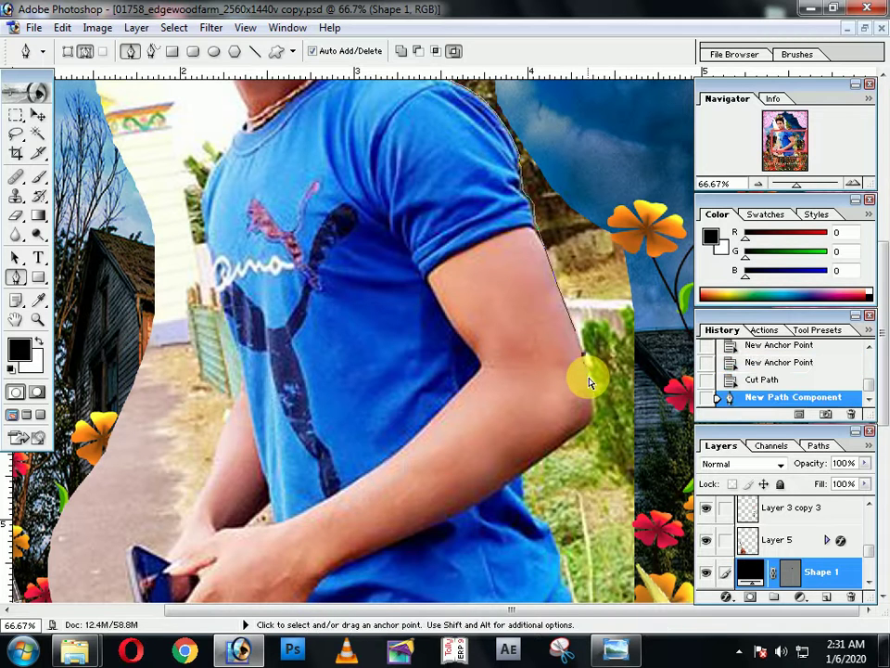
key(ctrl+alt+z)
key(ctrl+alt+z)
key(ctrl+alt+z)
key(ctrl+alt+z)
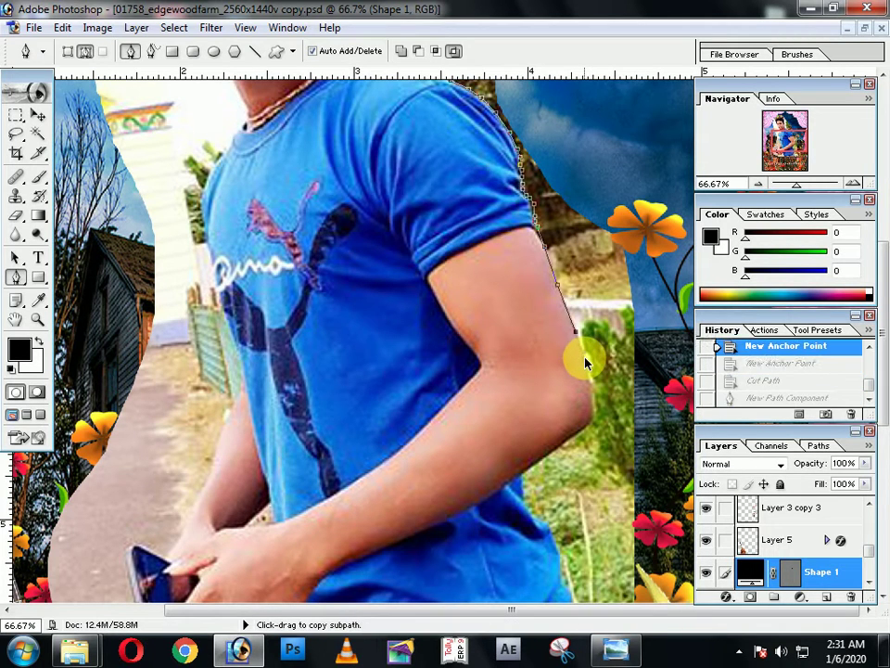
Continue the path down the arm, around the elbow and along the forearm's underside to the shirt
click(569, 315)
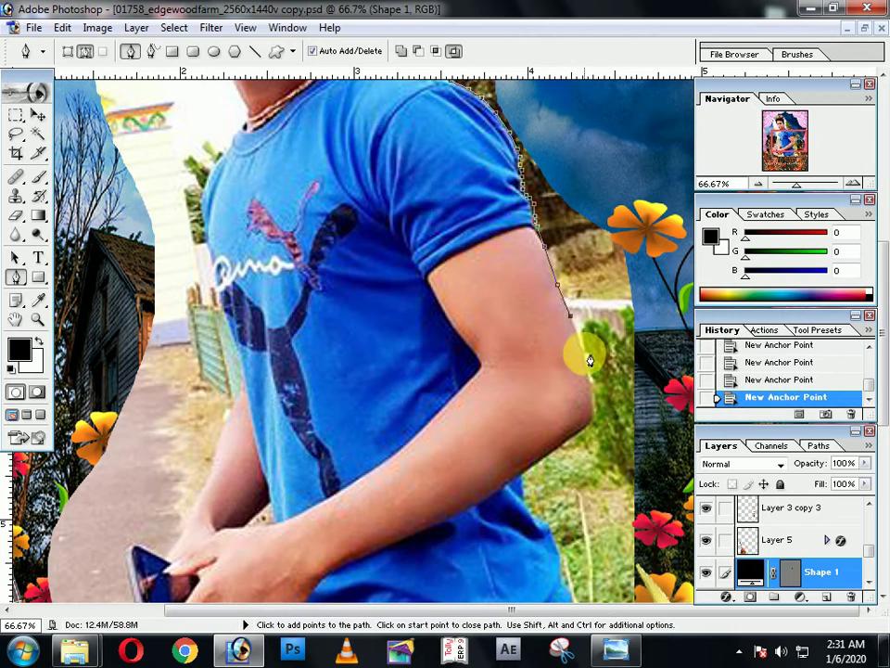
click(586, 355)
click(589, 384)
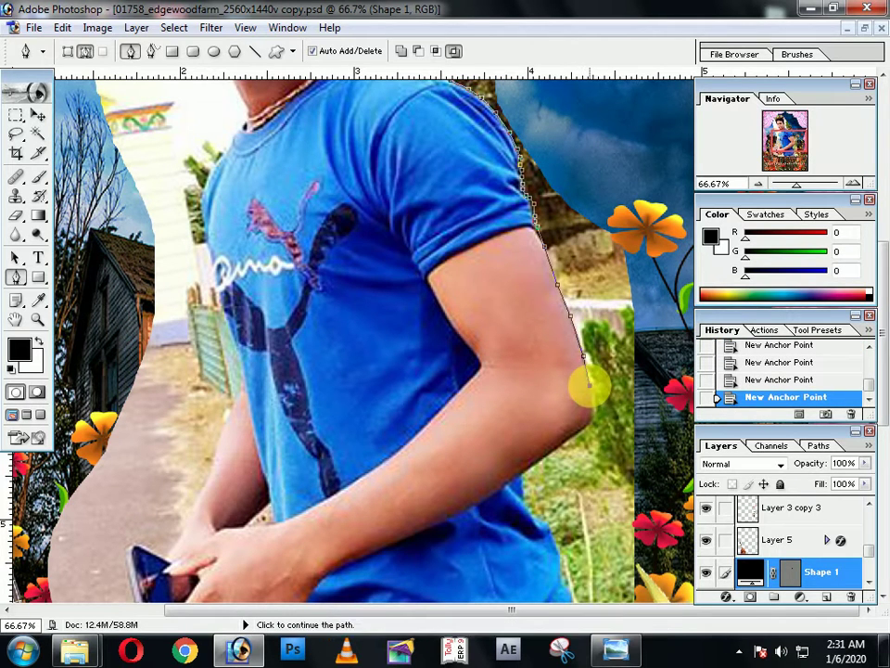
click(593, 412)
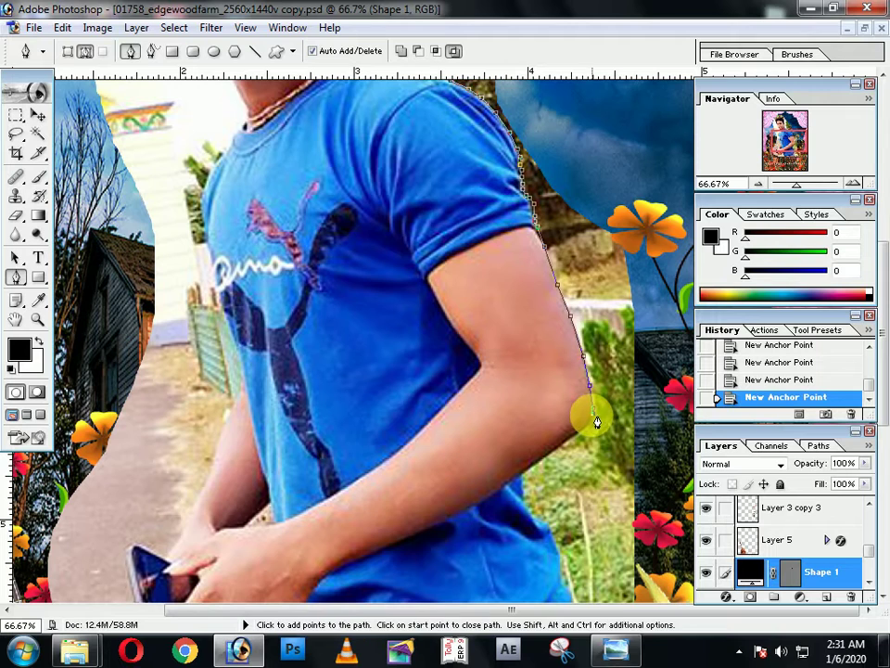
click(554, 451)
click(529, 469)
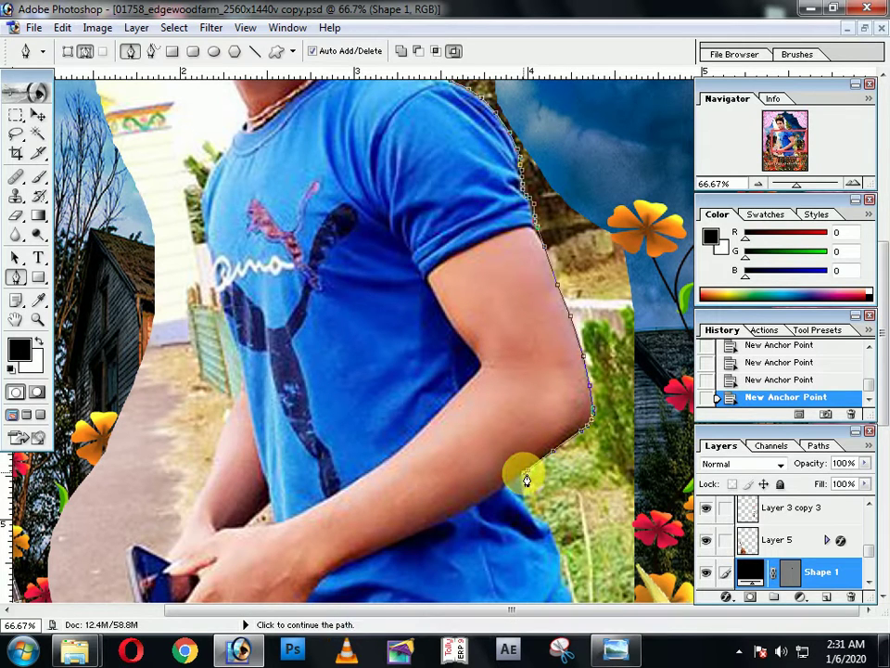
Trace the path along the shirt's outer edge from below the forearm down to the shirt hem
click(525, 499)
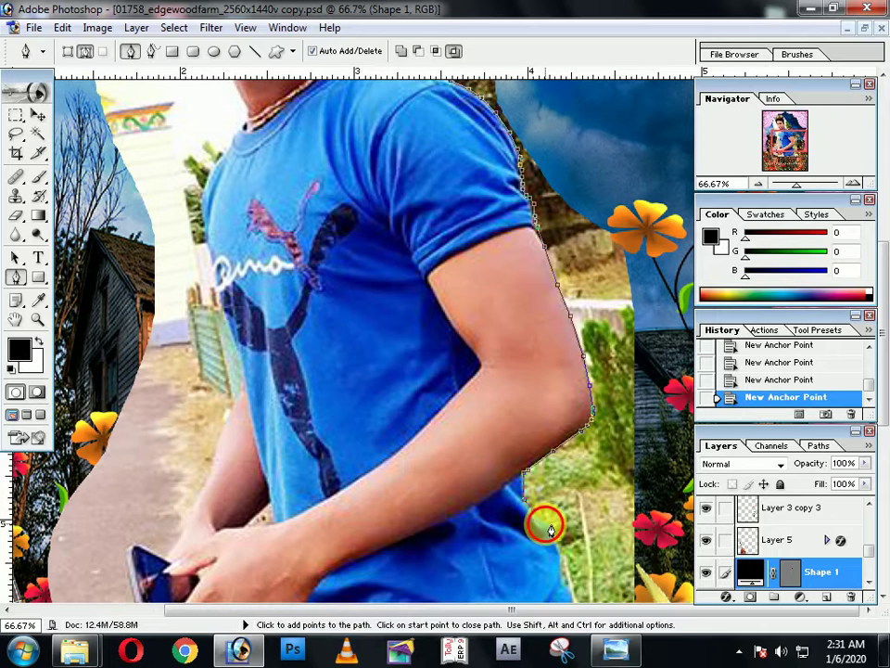
click(555, 539)
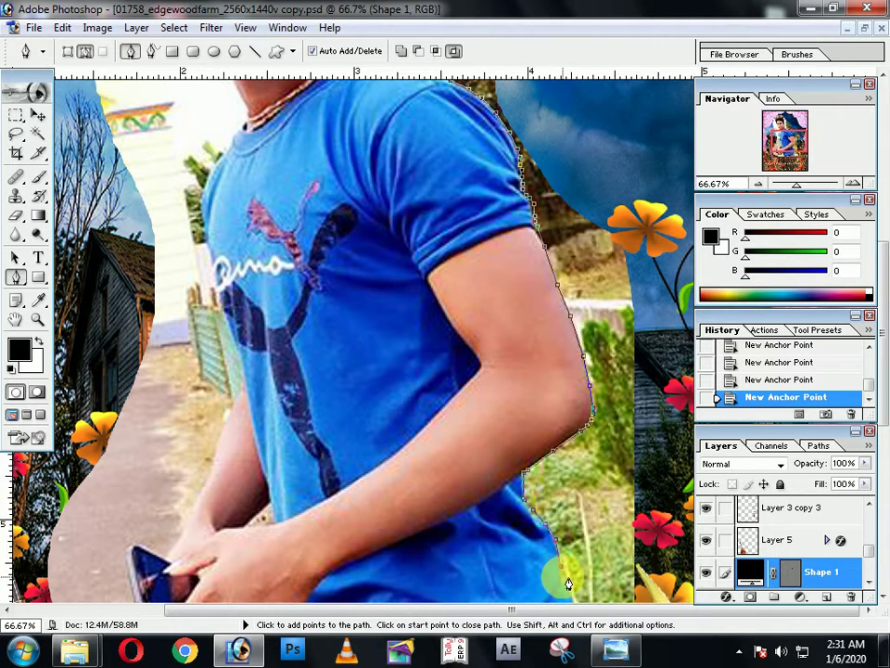
key(space)
drag(567, 582, 568, 339)
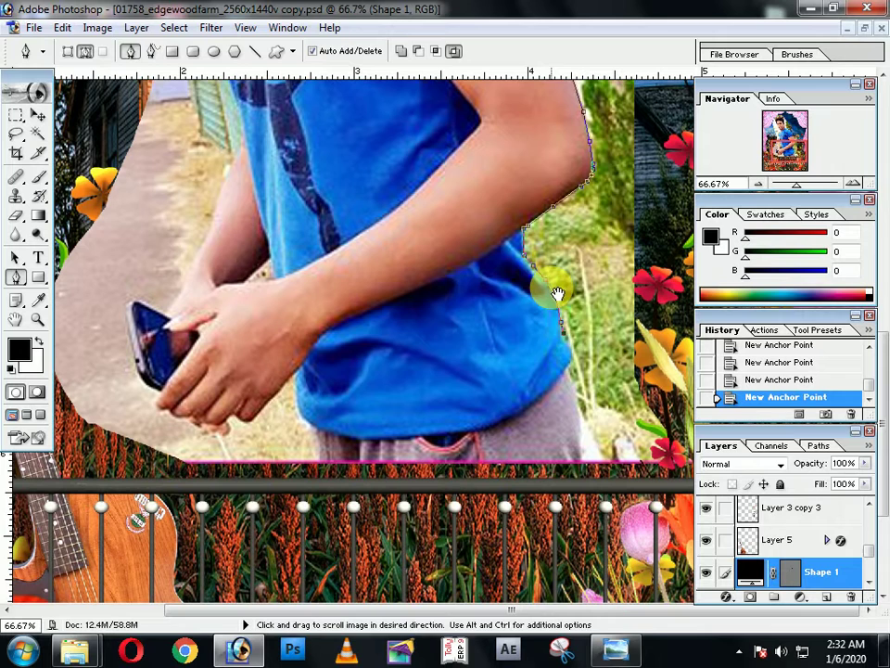
click(571, 369)
click(575, 382)
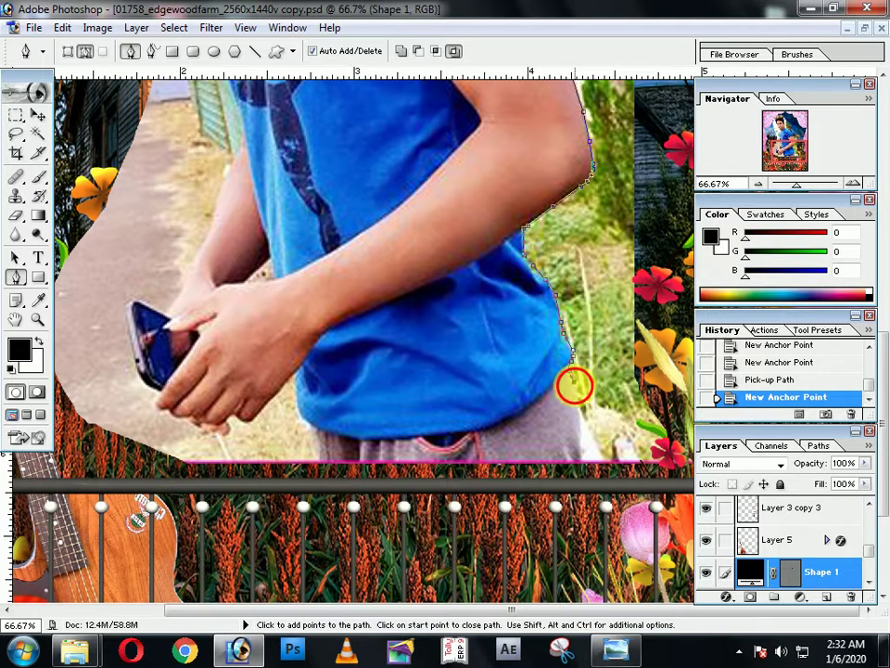
Extend the path down the outer trouser edge and back along the photo's lower edge
click(580, 401)
click(584, 412)
click(588, 422)
click(593, 436)
click(598, 447)
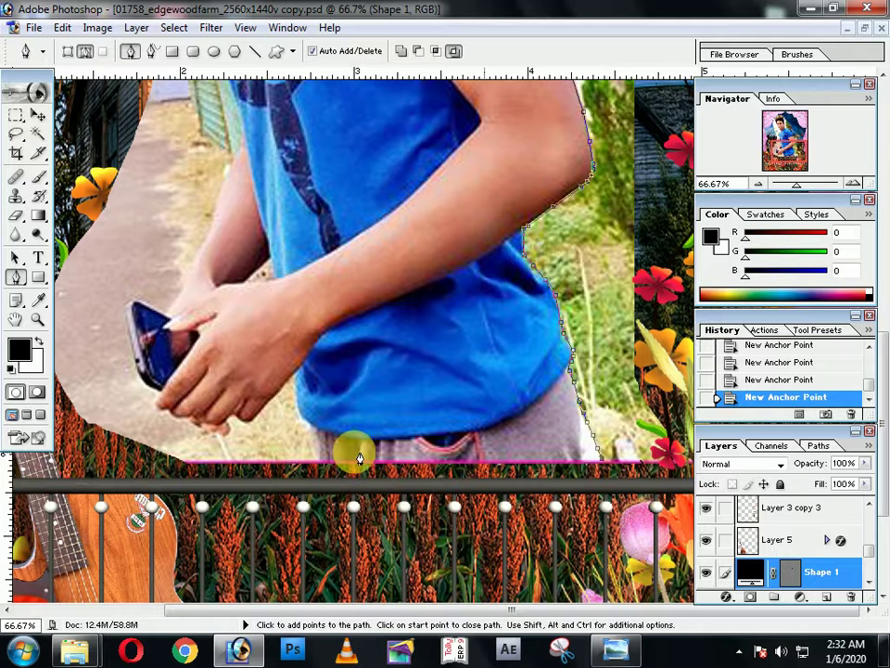
Extend the path up the front trouser edge and around the shirt's front hem corner to the hand
click(316, 429)
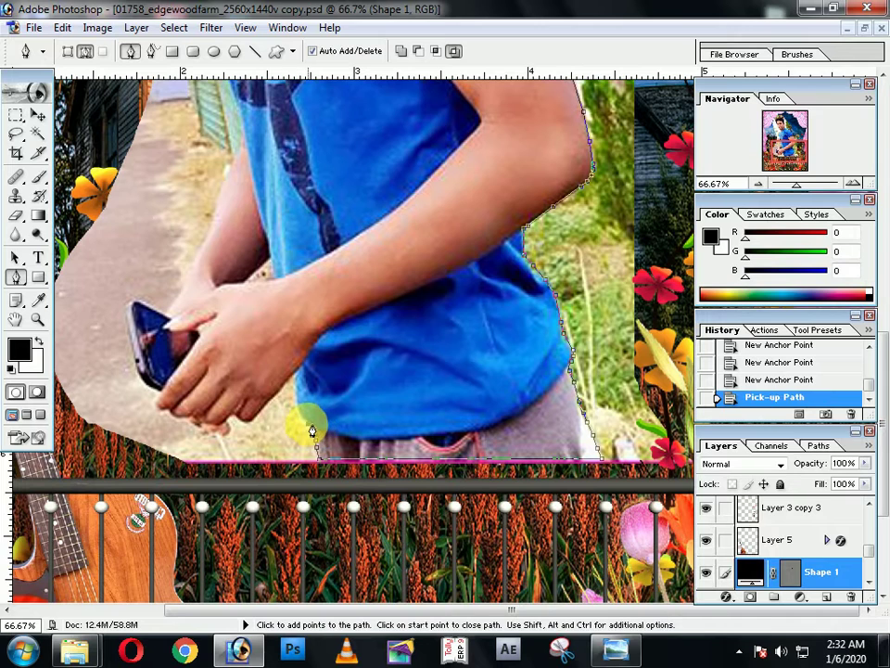
click(310, 424)
click(306, 420)
click(300, 400)
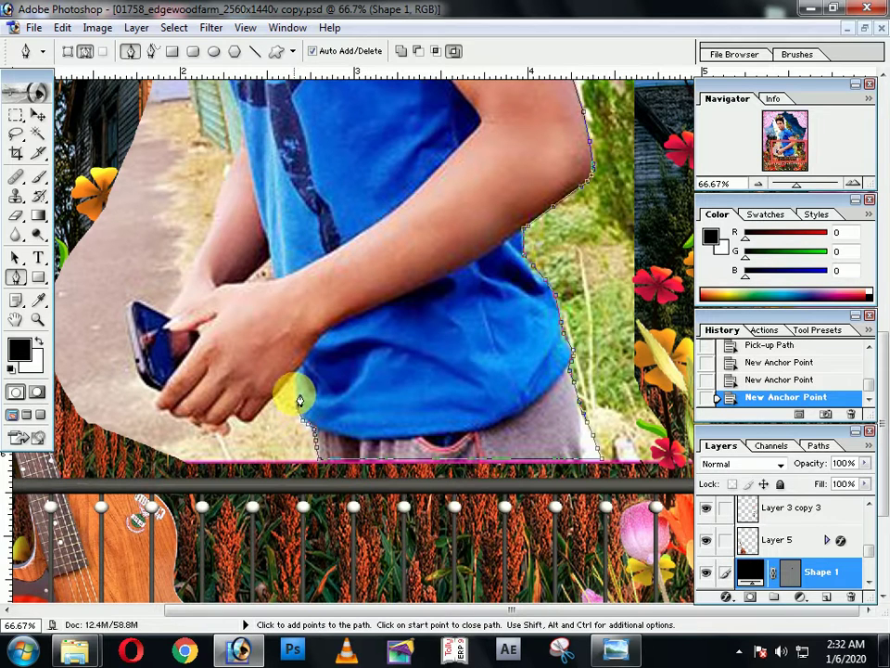
click(298, 380)
click(295, 370)
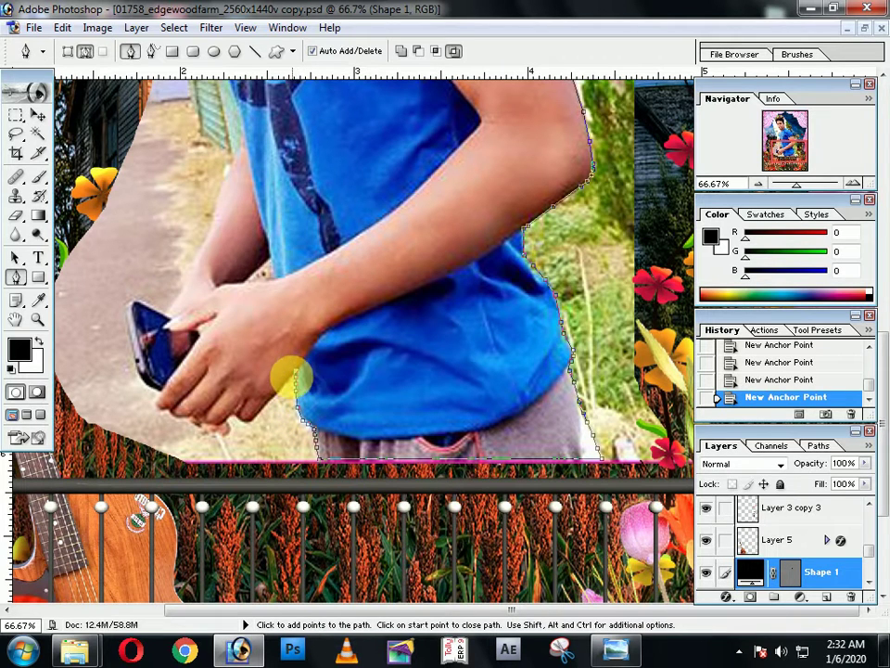
Trace the path along the underside of the near hand from the shirt to the first fingertip
click(290, 381)
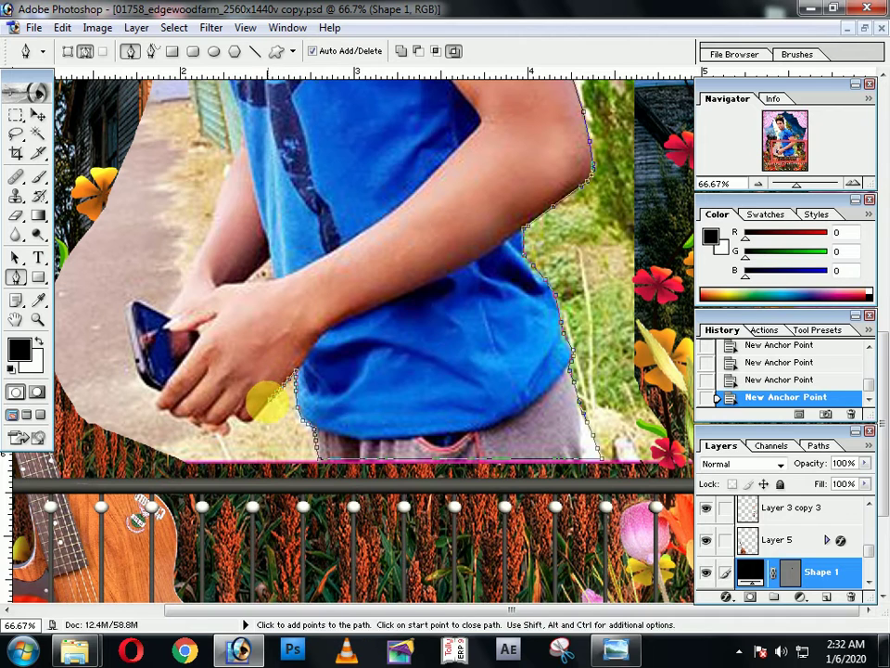
click(264, 414)
click(243, 418)
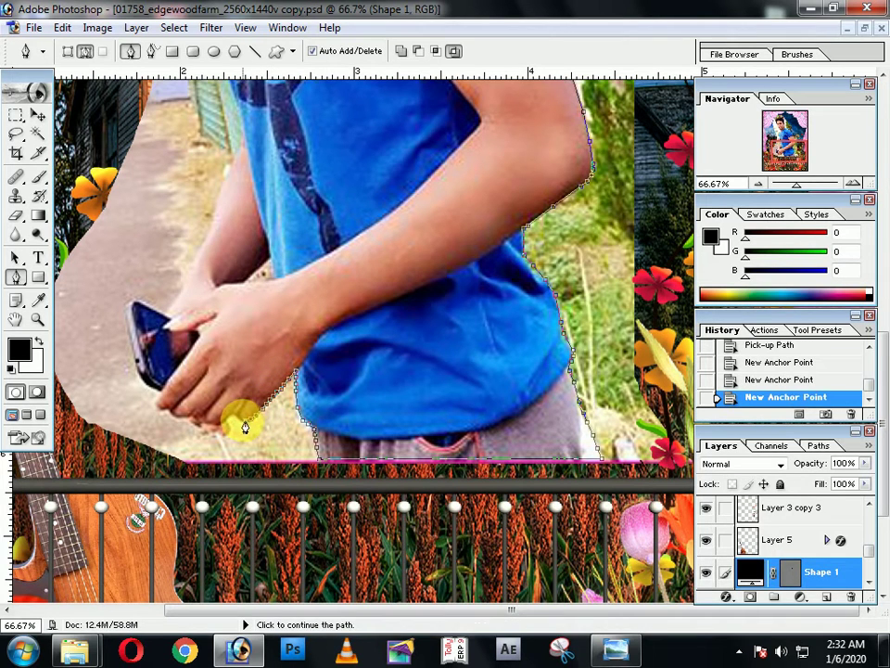
click(239, 418)
click(235, 418)
click(234, 424)
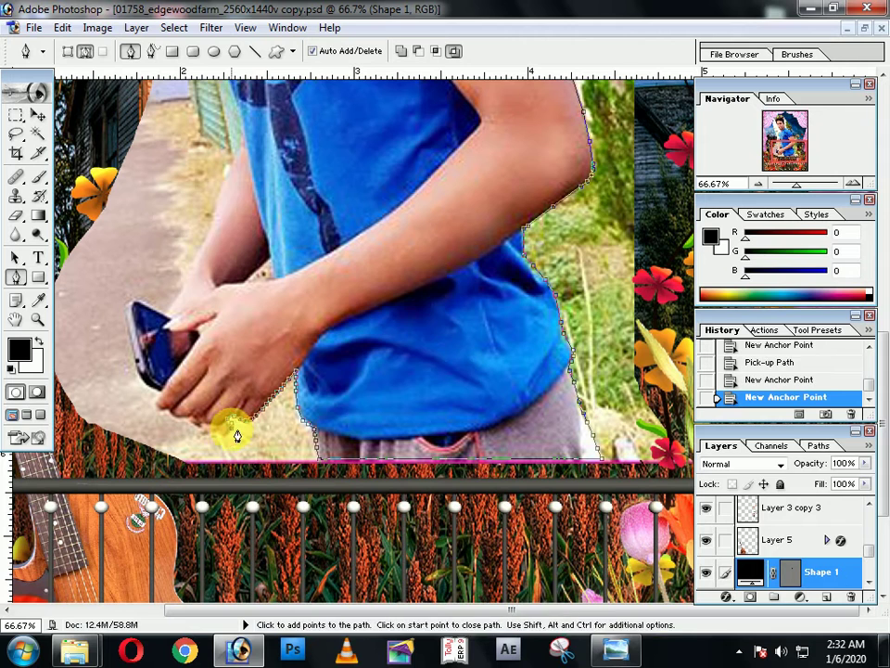
Continue the path with closely spaced points around the lowest fingertips of the hands
click(232, 428)
click(233, 432)
click(230, 434)
click(228, 434)
click(224, 433)
click(220, 432)
click(219, 432)
click(213, 432)
click(211, 431)
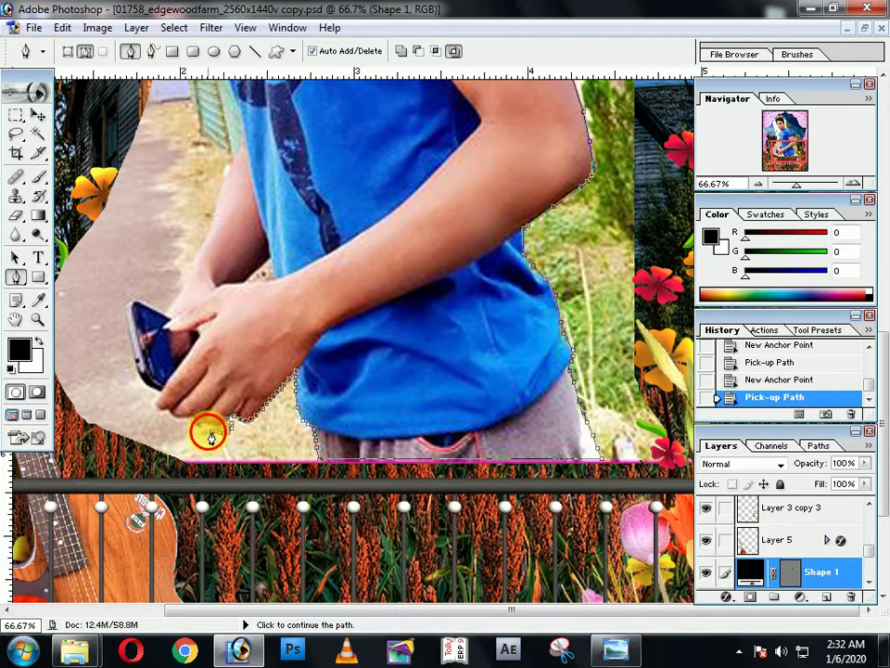
click(209, 430)
click(193, 421)
click(192, 419)
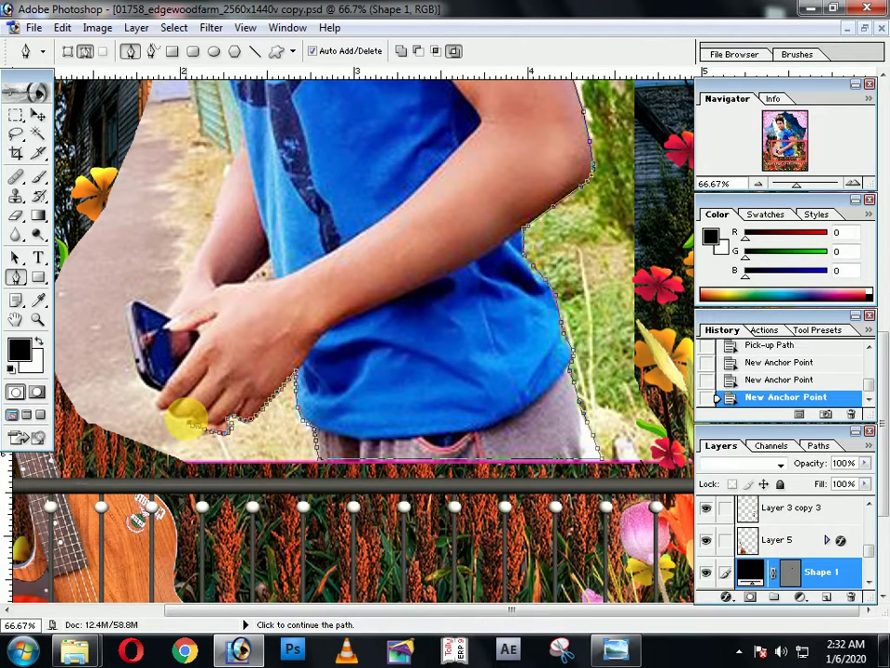
Extend the path around the remaining fingertips up to the lower corner of the phone
click(186, 423)
click(186, 423)
click(175, 415)
click(169, 409)
click(158, 408)
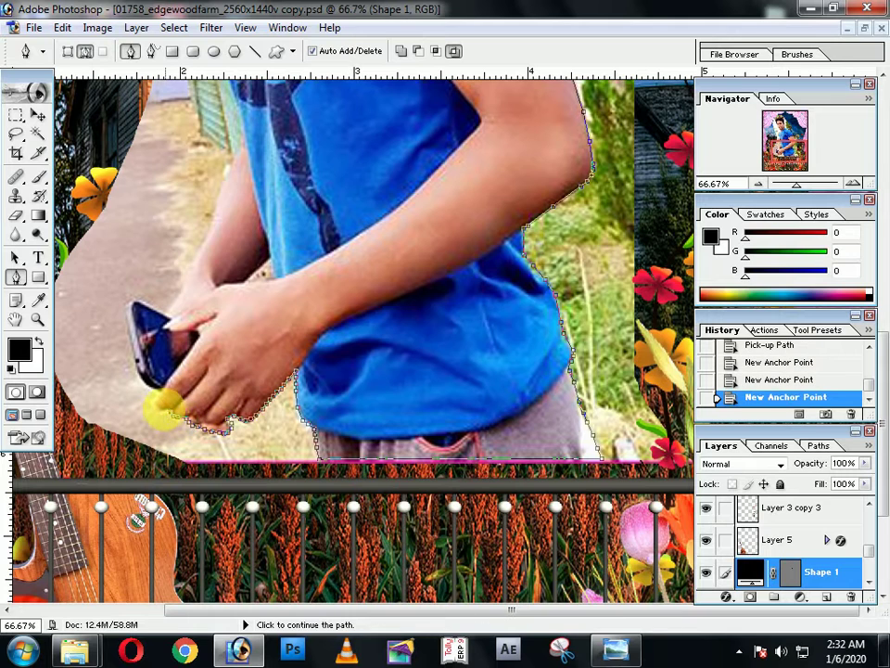
click(165, 416)
click(155, 407)
click(158, 398)
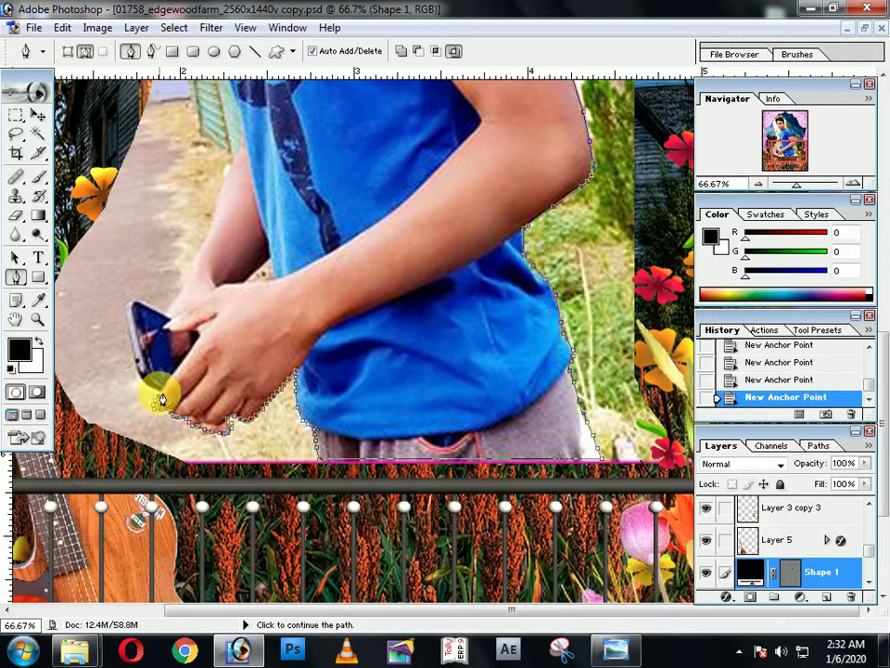
Trace the path around the phone's lower corner and undo the last misplaced anchor point
click(161, 400)
click(155, 394)
click(156, 393)
click(149, 391)
click(140, 375)
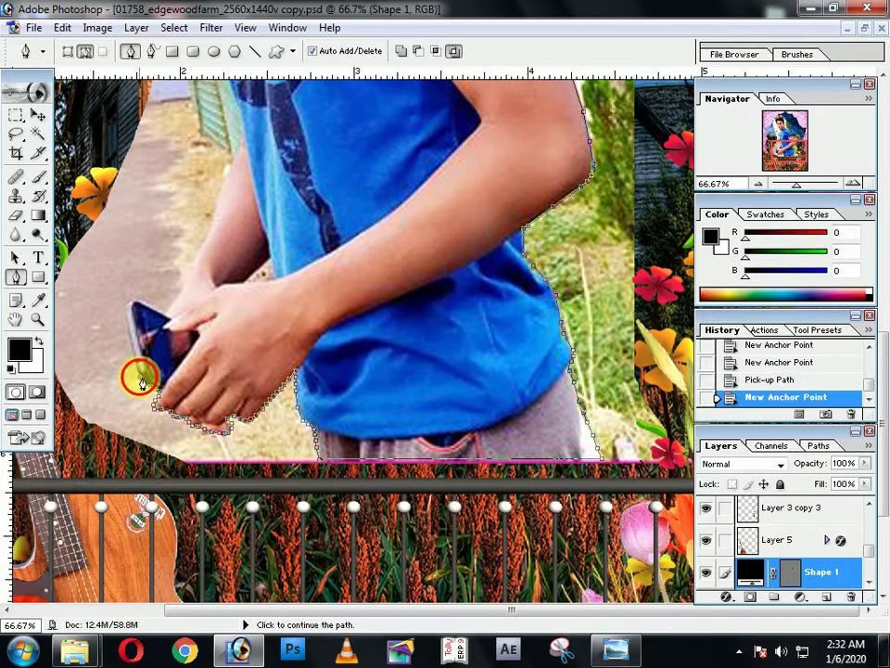
click(139, 365)
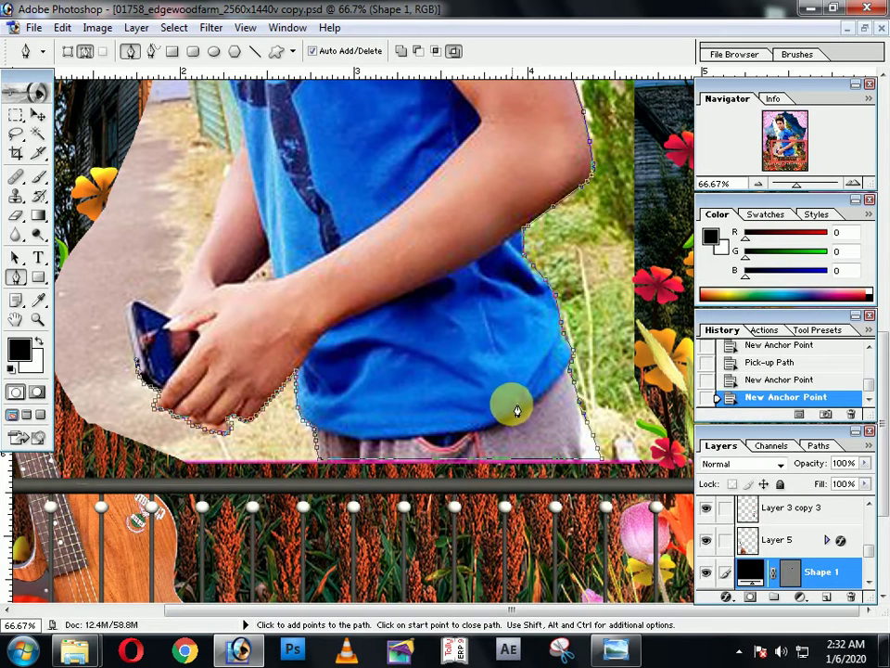
key(ctrl+z)
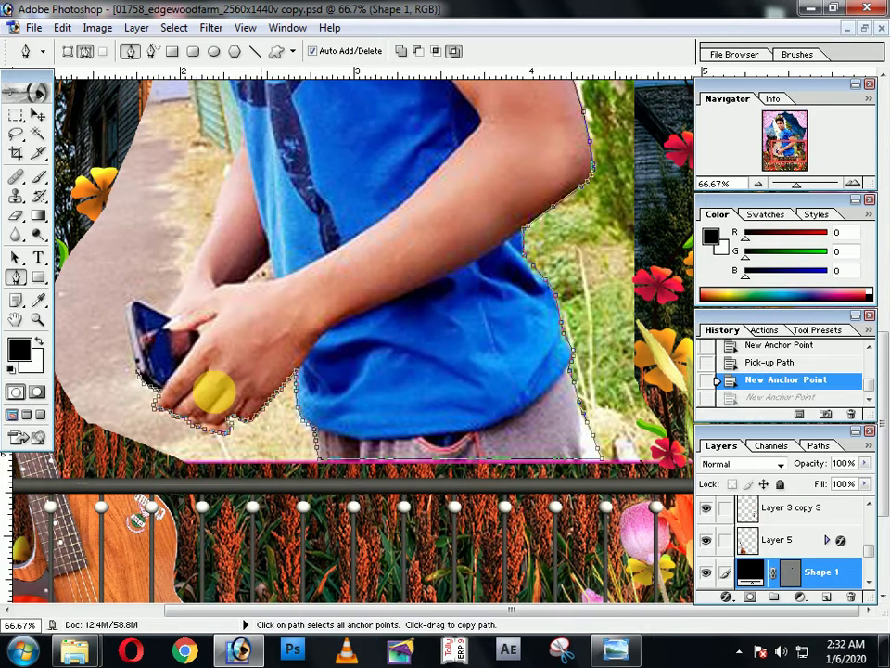
Continue the path up the phone's outer edge and over its top to the thumb
click(132, 340)
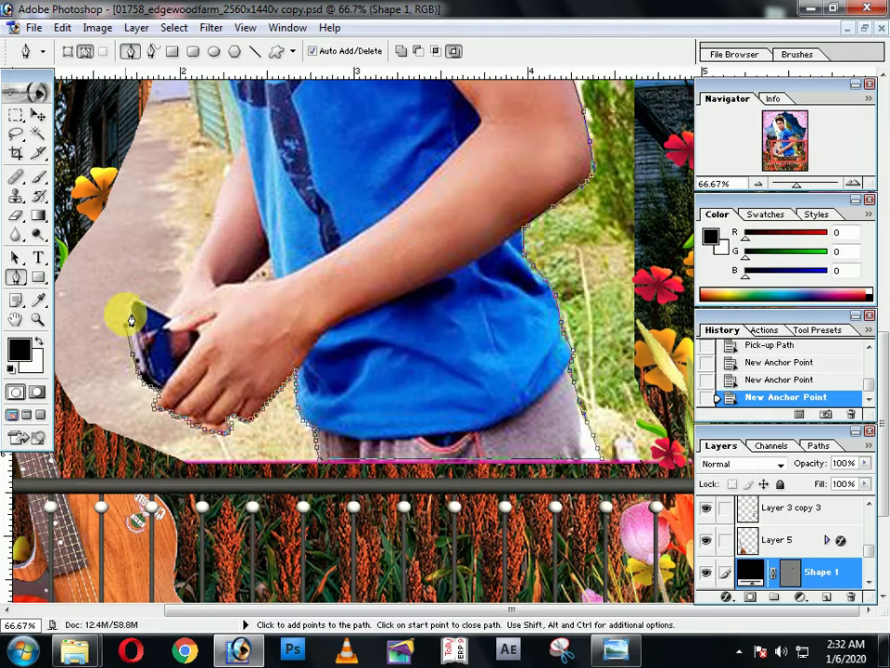
click(128, 309)
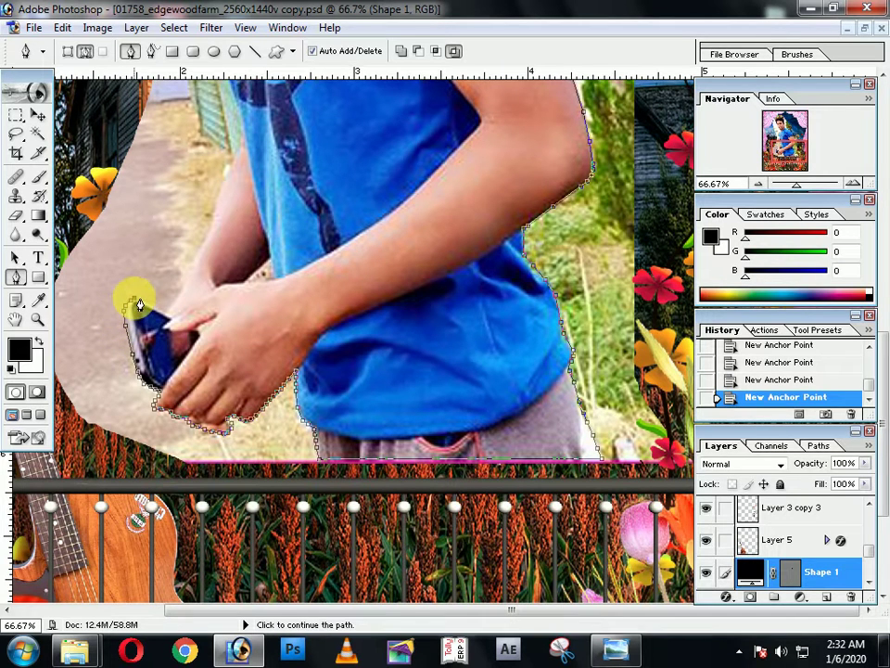
click(133, 304)
click(141, 298)
click(167, 316)
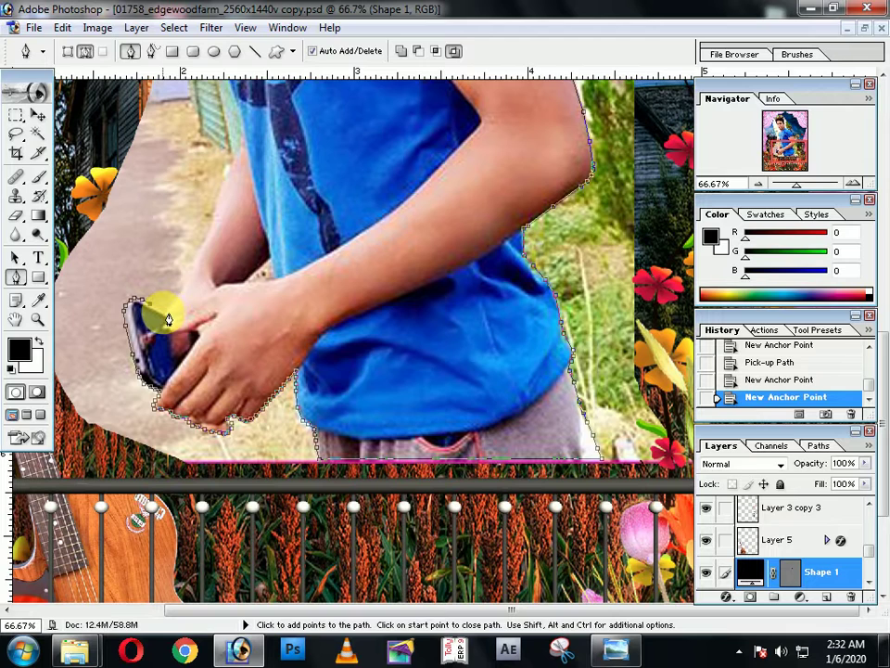
click(166, 313)
Extend the path up the outer edge of the far forearm toward the shirt, replacing one misplaced point
click(178, 296)
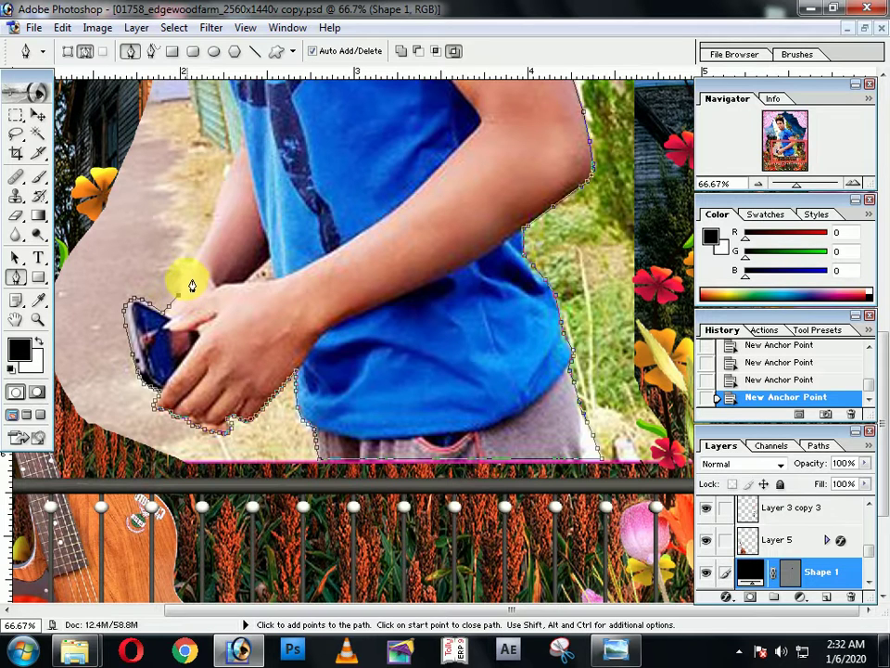
click(203, 243)
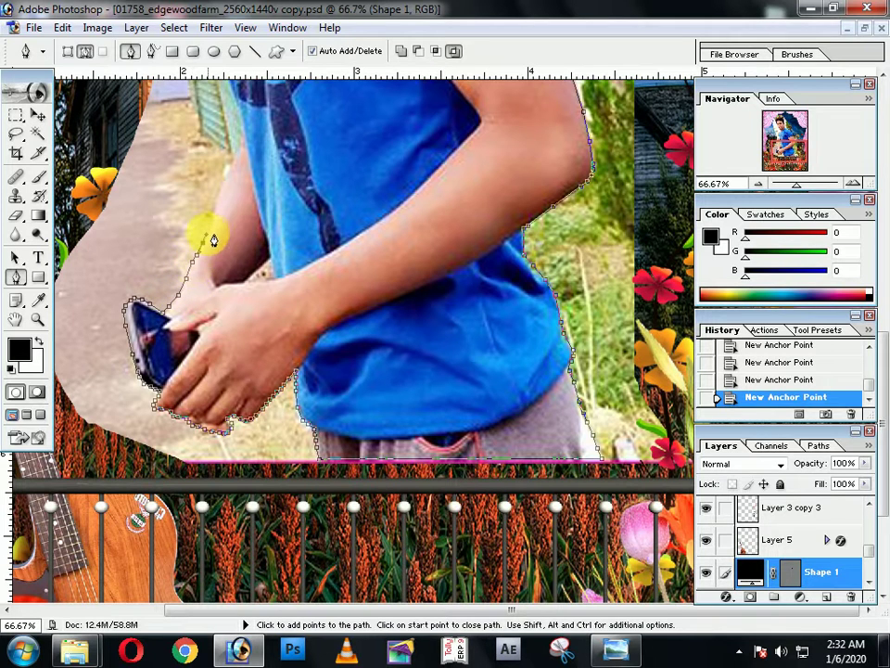
click(210, 229)
click(214, 216)
click(218, 205)
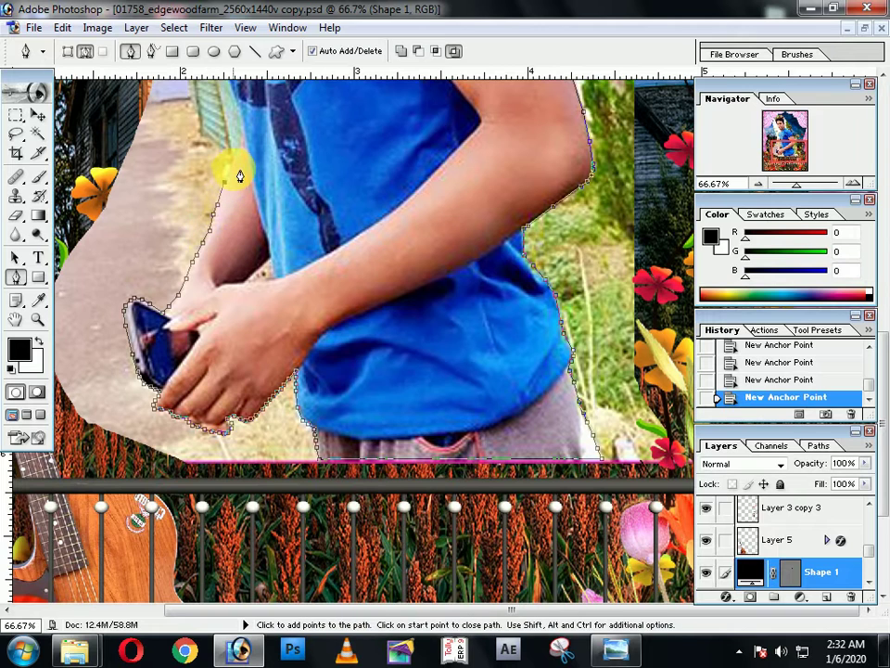
key(ctrl+z)
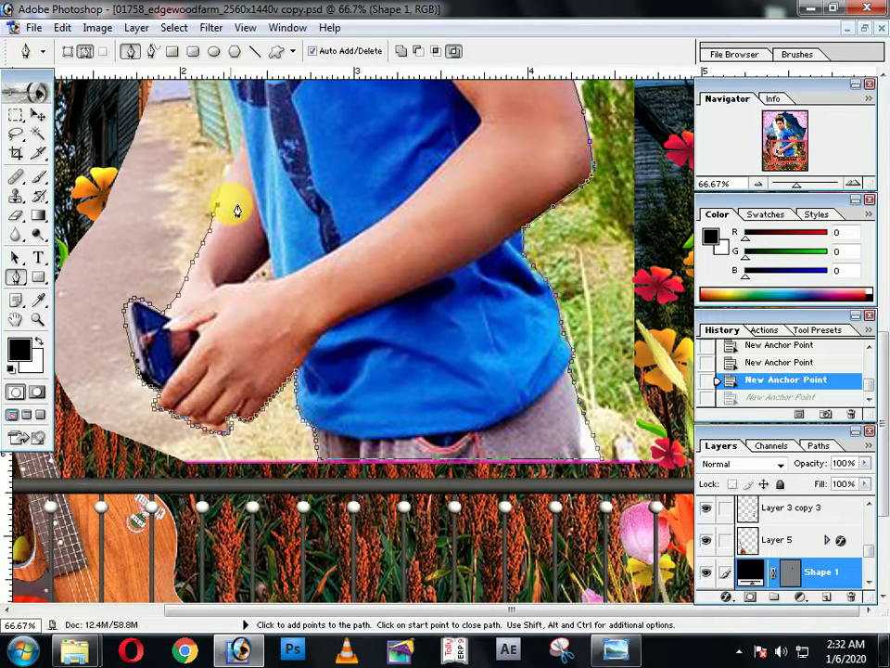
click(228, 179)
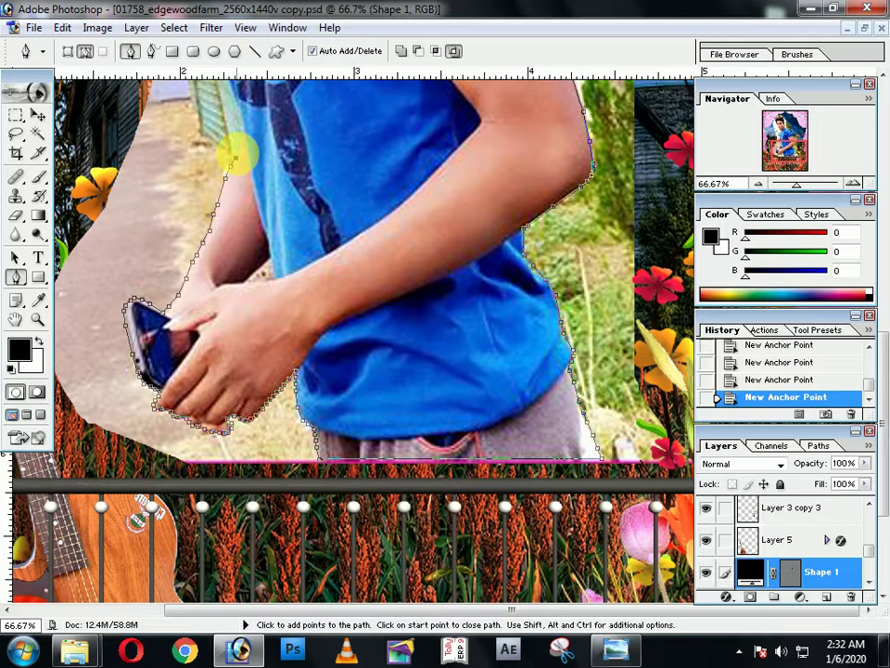
Trace the path up the shirt's front edge from the waist past the chest to the collar
drag(239, 123, 346, 271)
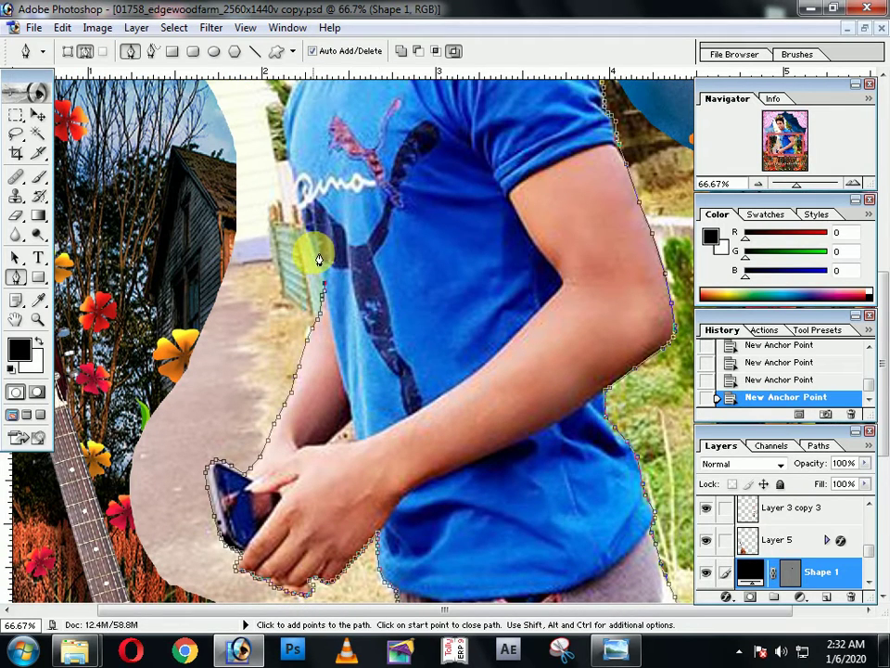
click(298, 181)
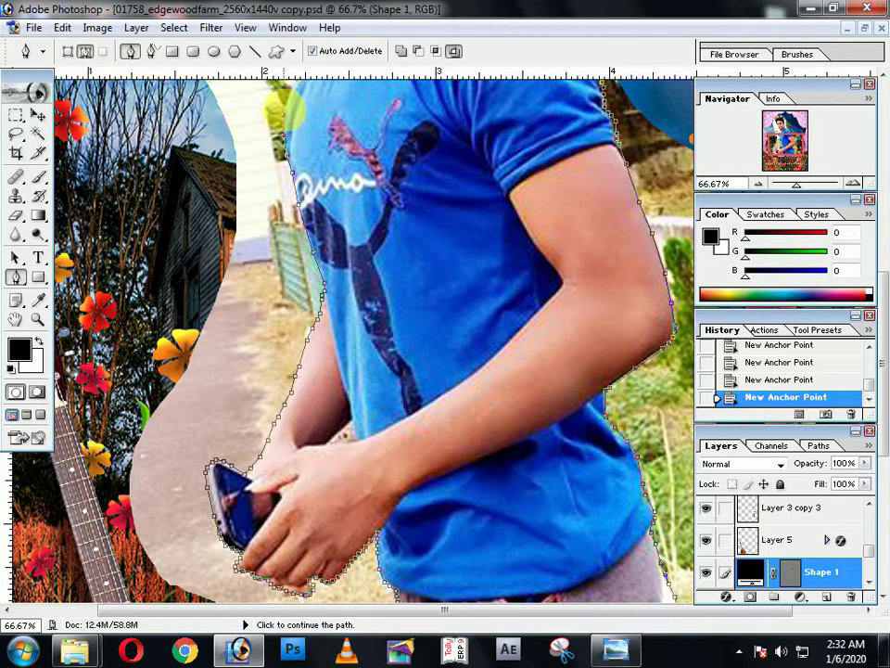
drag(291, 105, 354, 305)
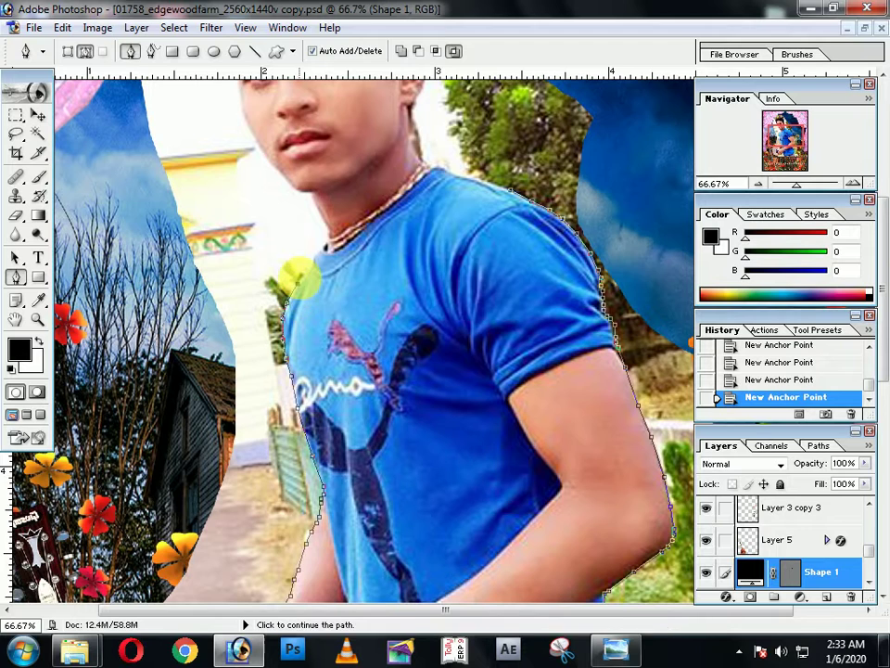
click(317, 260)
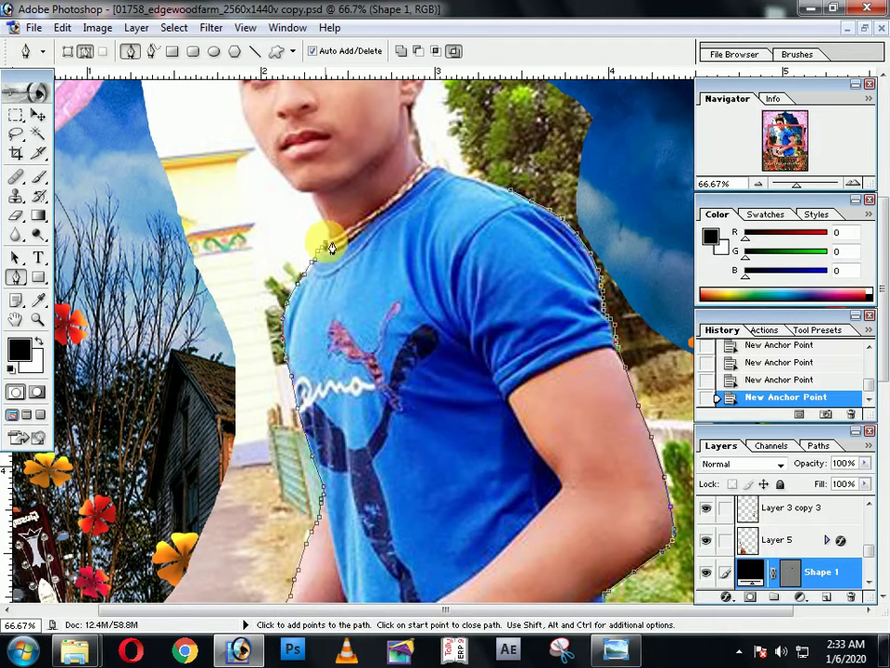
Continue the path from the collar up the front of the neck and along the chin, replacing one misplaced point
click(327, 240)
click(328, 231)
click(322, 218)
click(318, 208)
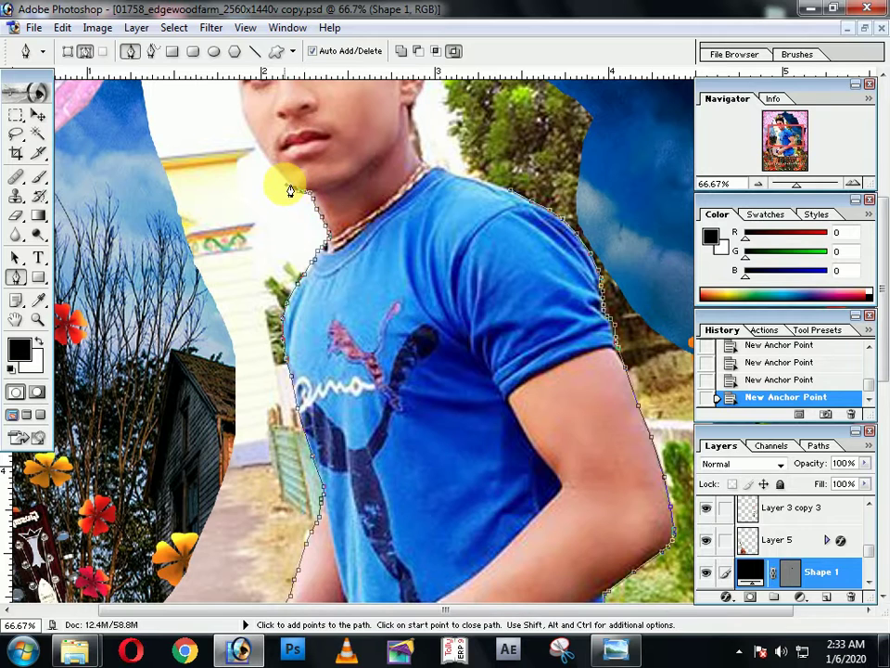
key(ctrl+z)
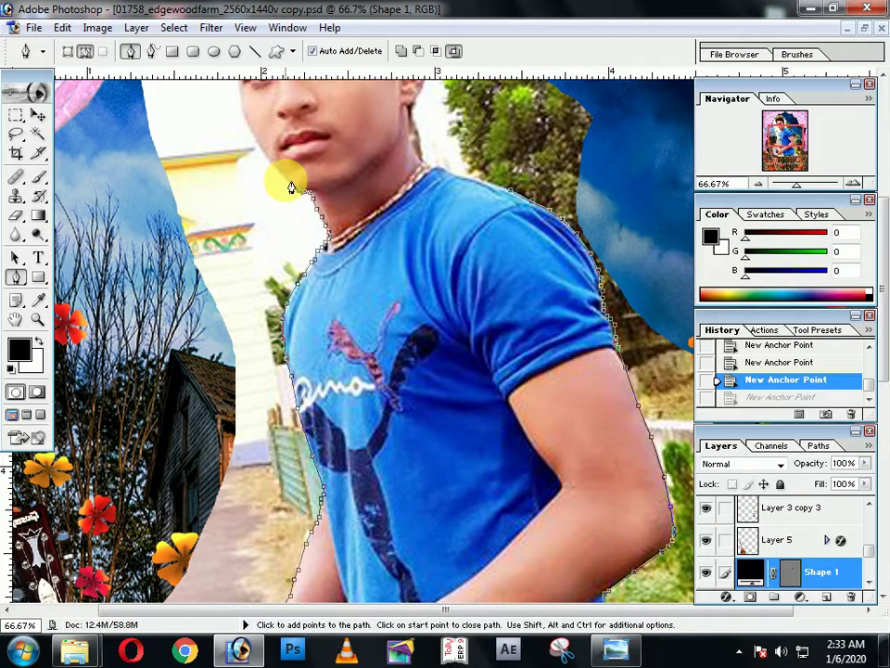
click(283, 181)
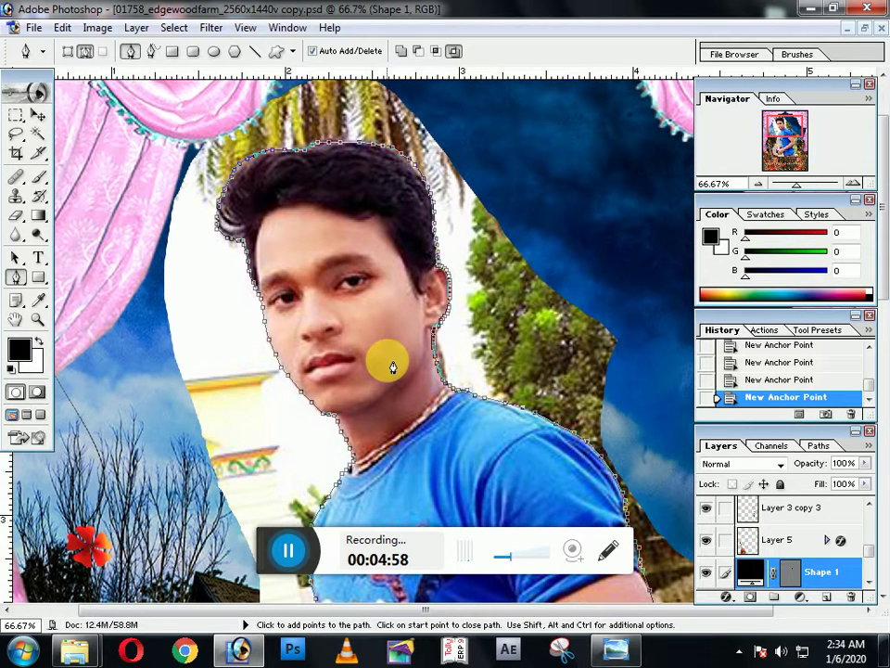
Convert the completed outline path around the man into a selection
key(ctrl+Return)
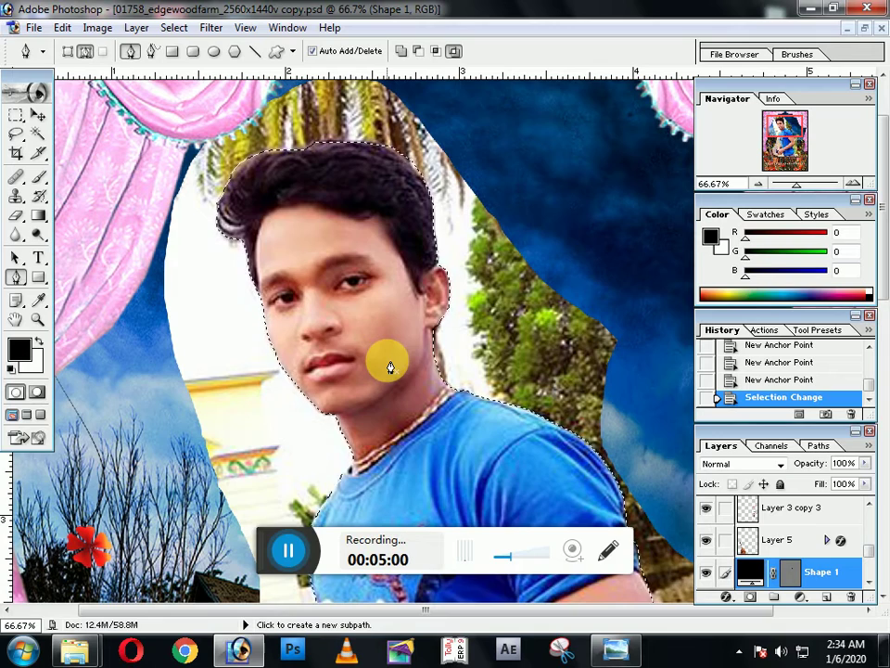
key(ctrl+0)
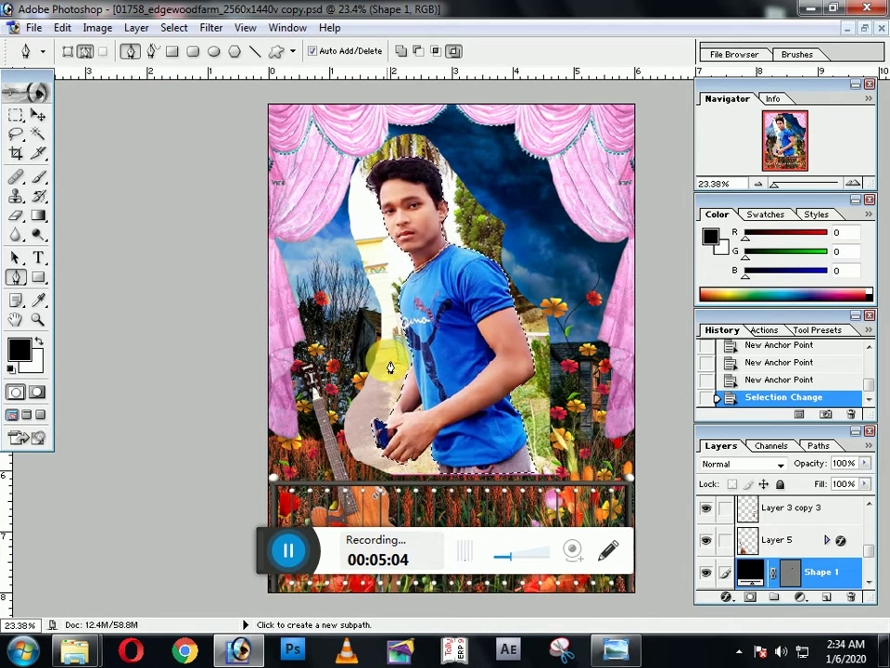
right_click(473, 289)
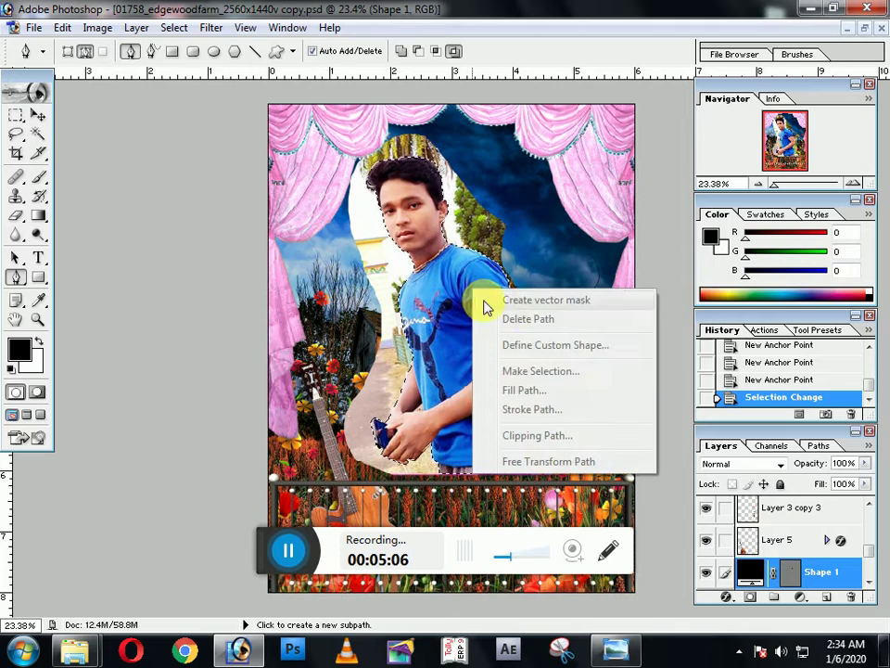
click(43, 119)
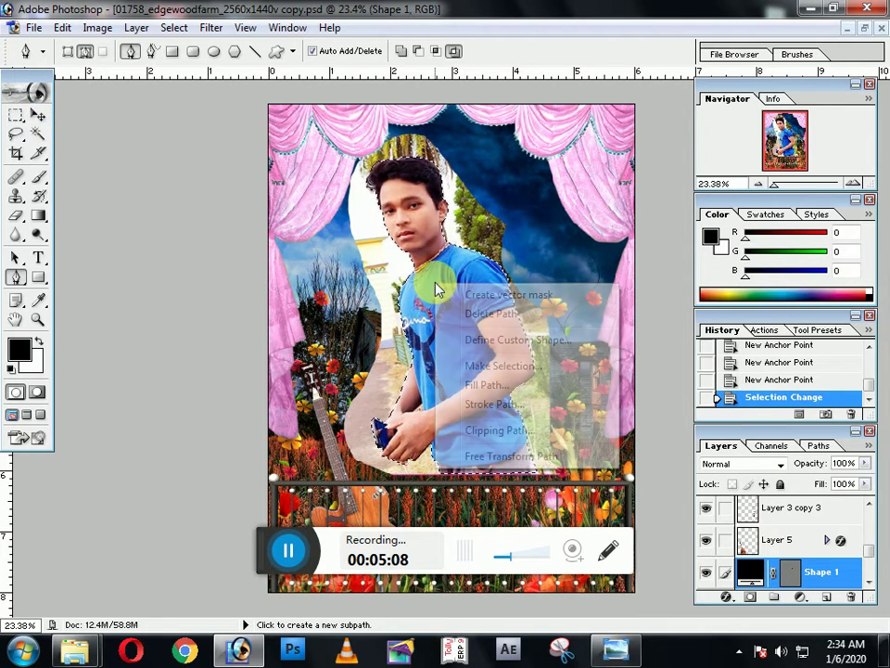
click(40, 116)
right_click(416, 280)
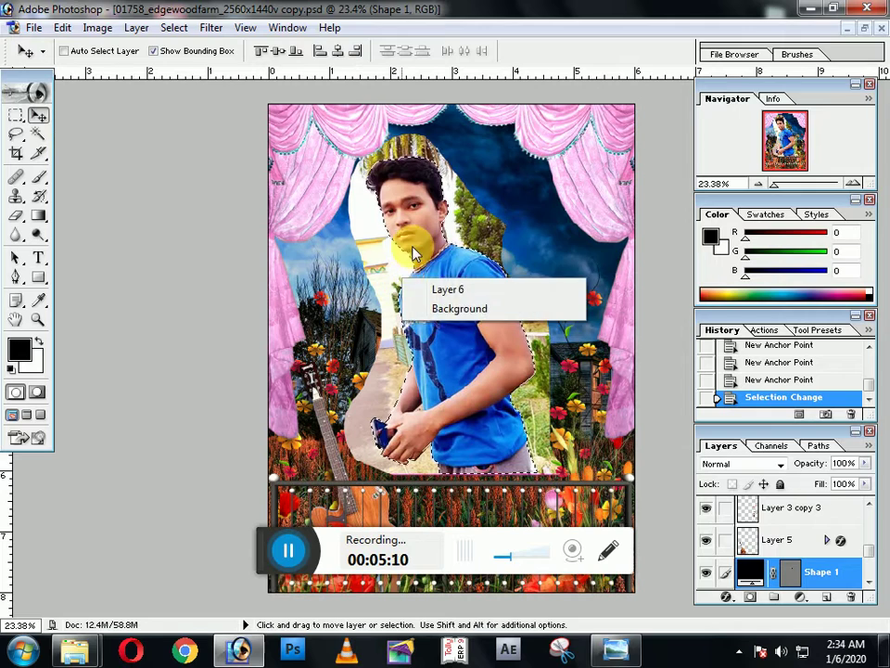
click(419, 231)
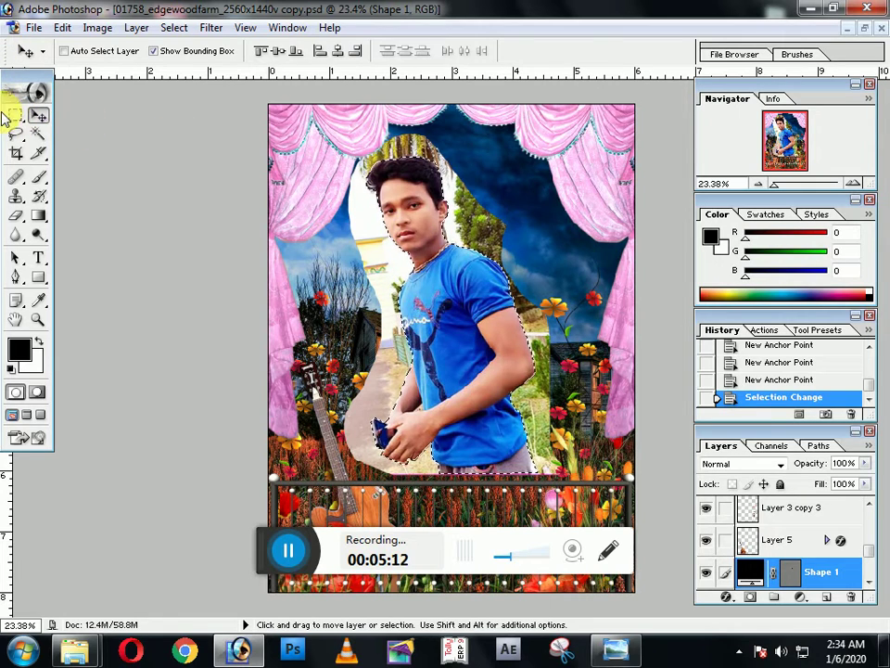
Invert the selection with the Rectangular Marquee tool active so that everything around the man is selected
click(15, 115)
right_click(424, 215)
click(475, 244)
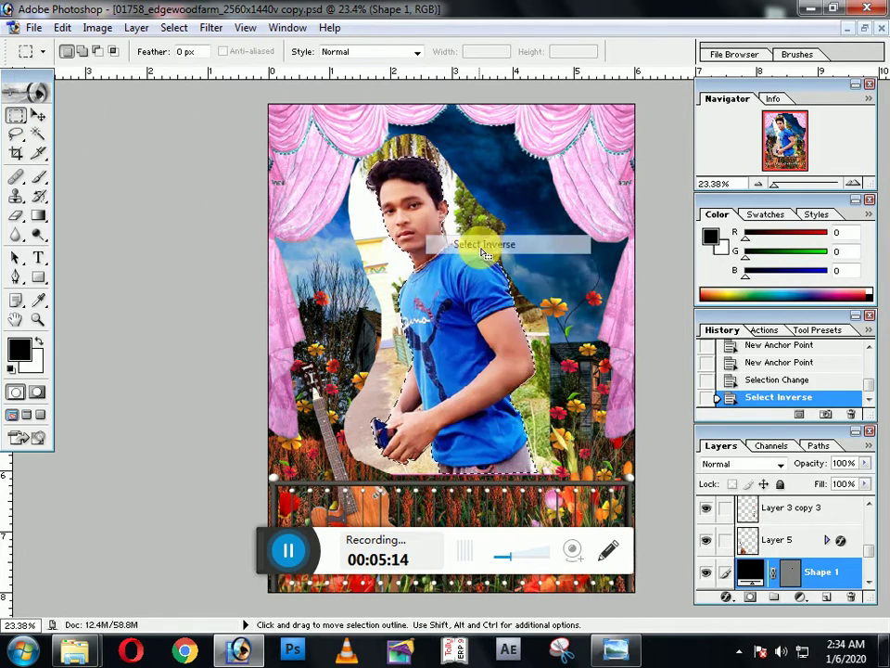
Delete the leftover photo background around the man on Layer 6 and drop the selection
key(Delete)
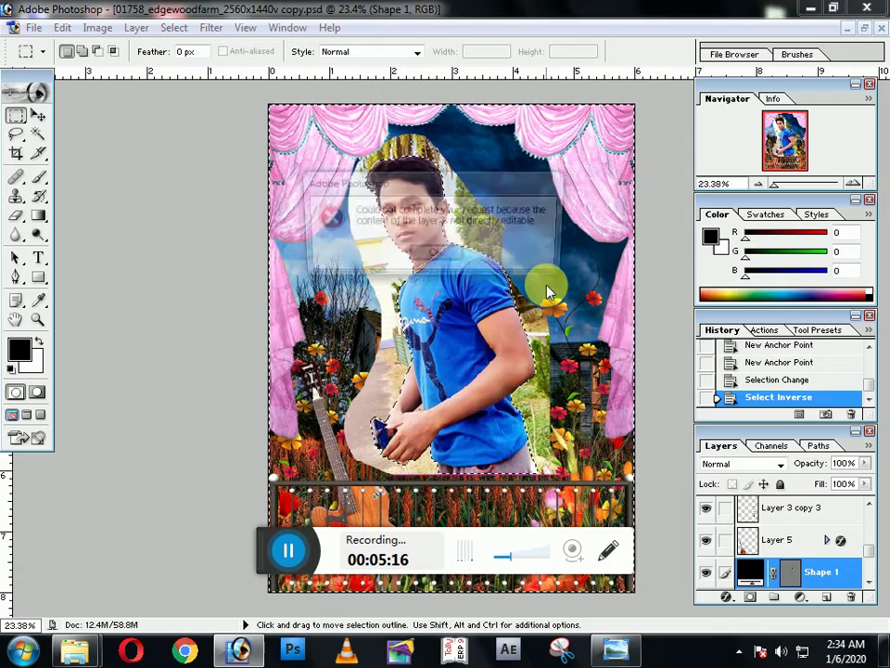
key(Return)
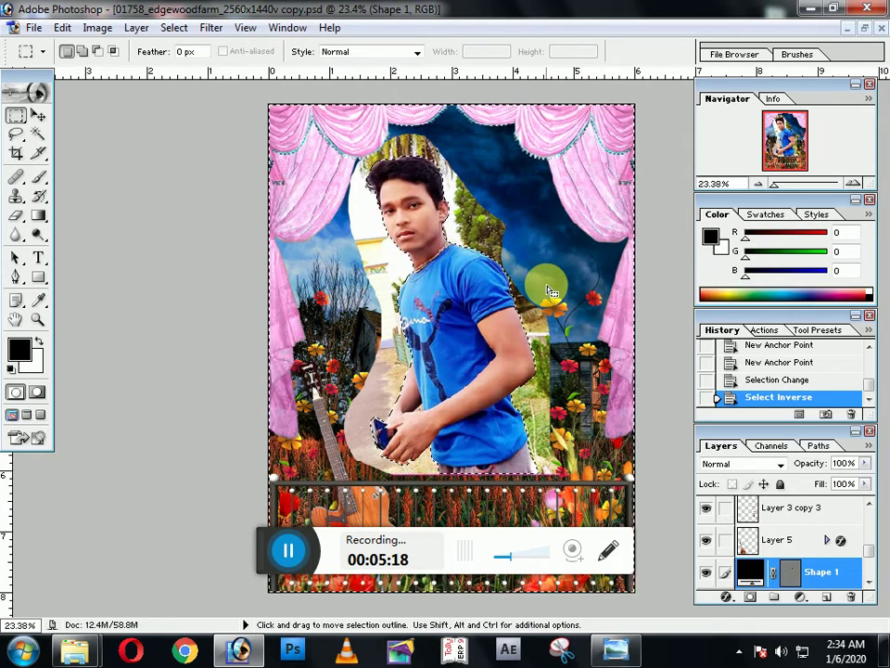
drag(871, 547, 873, 574)
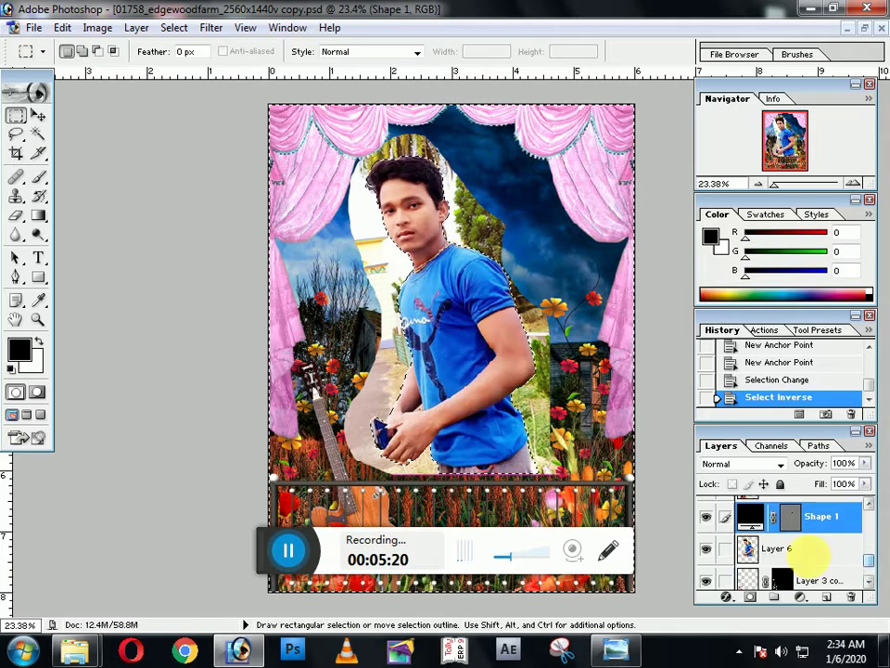
click(816, 550)
key(Delete)
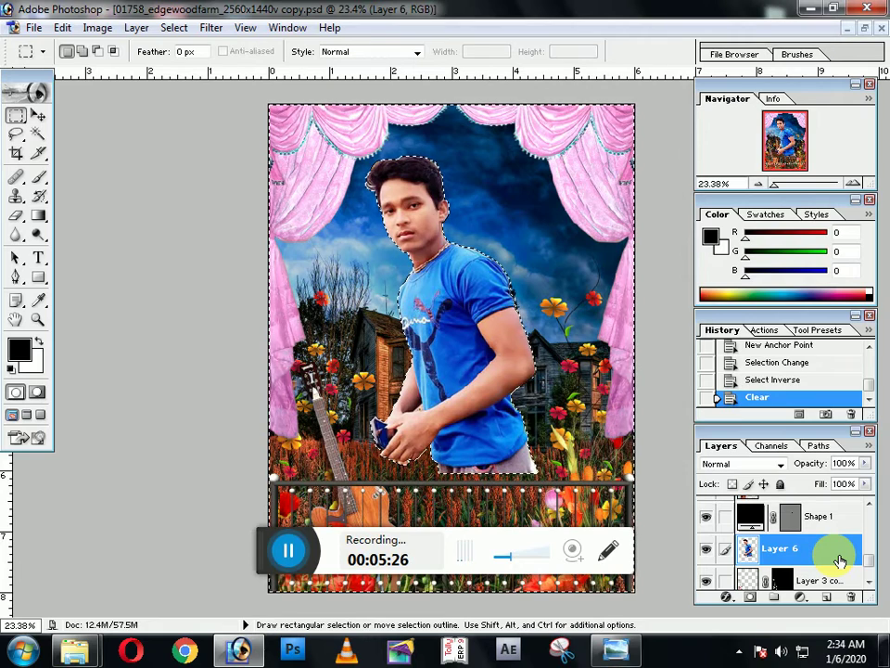
click(16, 134)
click(336, 288)
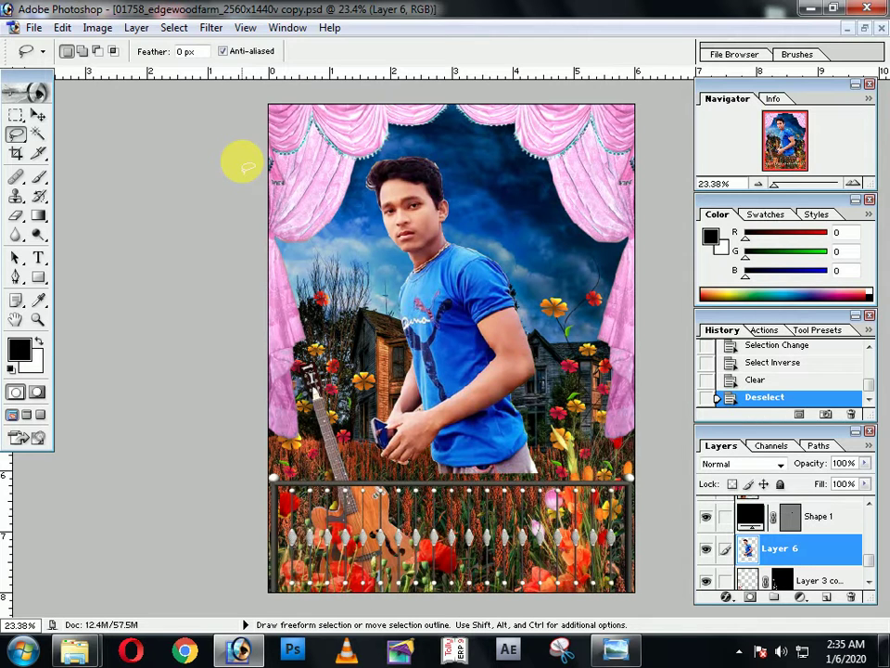
Move the man down behind the fence and enlarge him to reach the image's lower edge, with a final scale adjustment of 96.2%
click(39, 115)
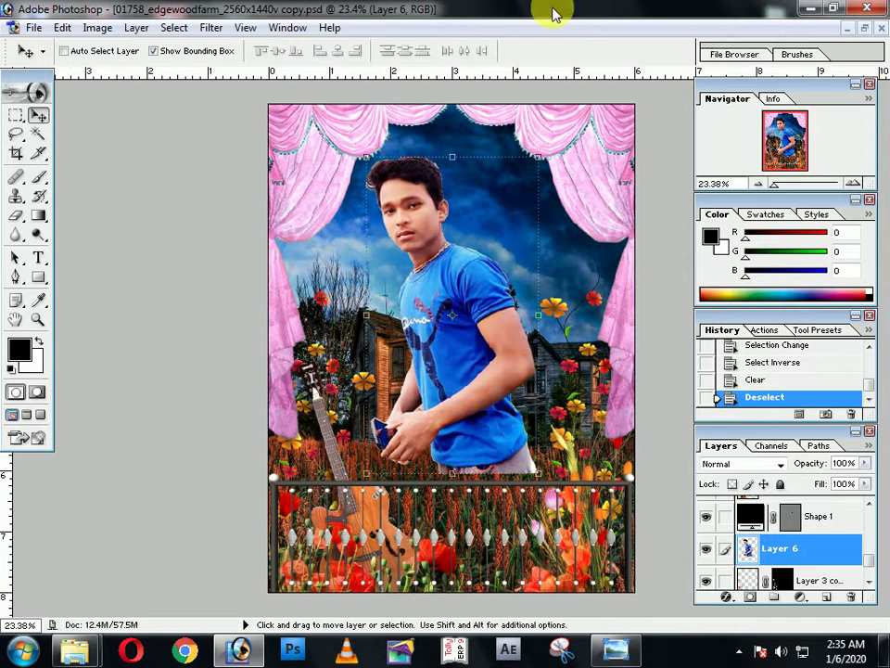
drag(427, 274, 452, 391)
drag(388, 277, 348, 193)
key(Return)
key(Return)
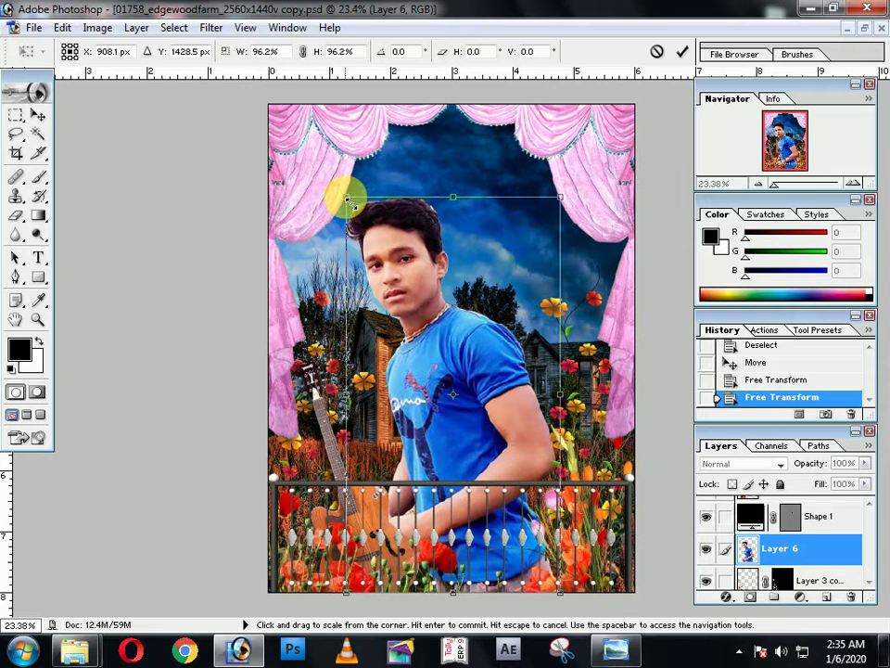
key(Return)
Rotate the man about 4.3° clockwise, nudge him into place and stretch him slightly taller toward the curtain
drag(579, 290, 586, 300)
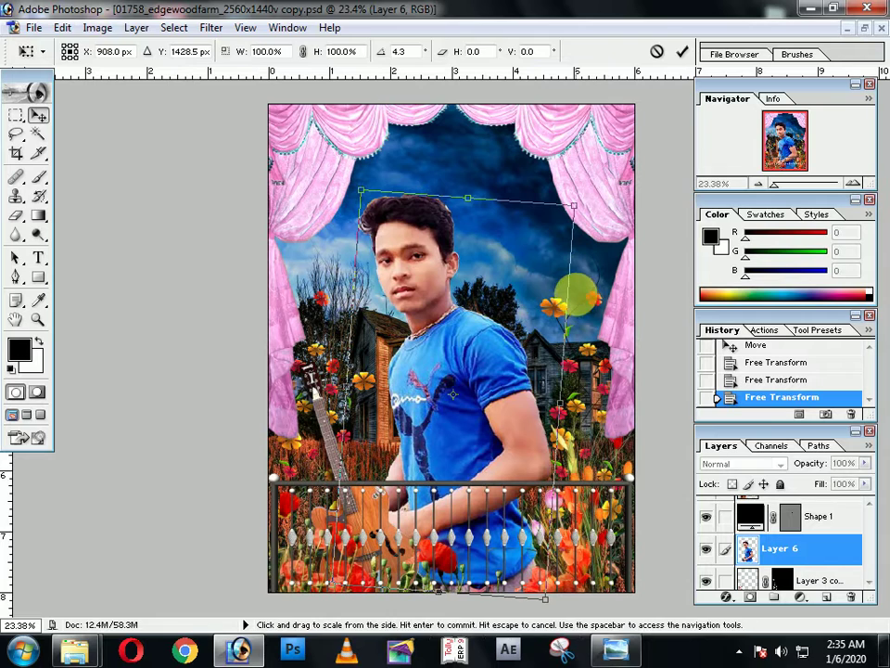
key(Return)
mouse_move(471, 293)
mouse_down()
mouse_move(476, 311)
mouse_move(495, 241)
mouse_move(493, 278)
mouse_move(476, 298)
mouse_move(482, 290)
mouse_move(469, 294)
mouse_move(475, 300)
mouse_up()
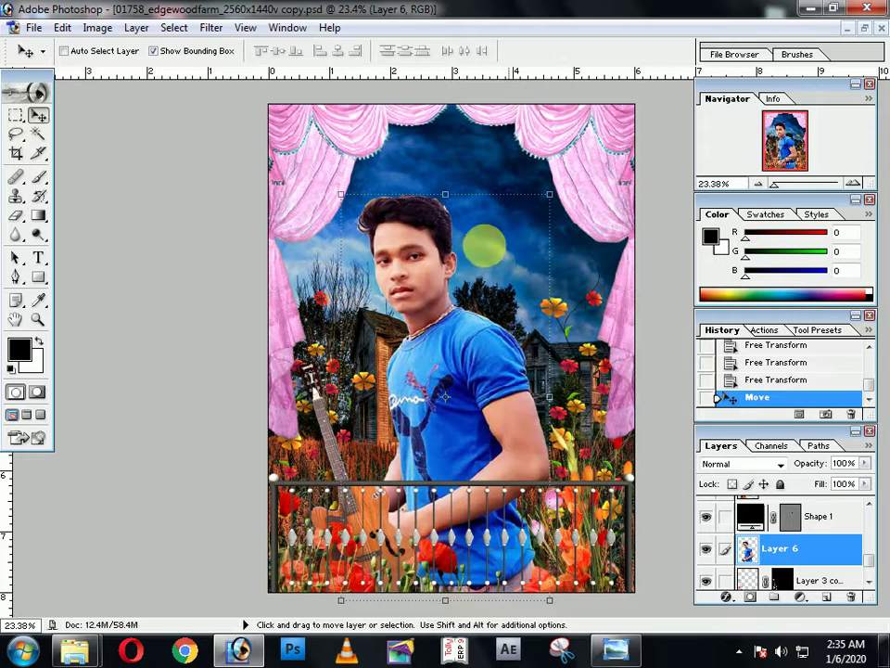
mouse_move(449, 196)
mouse_down()
mouse_move(442, 180)
mouse_move(452, 172)
mouse_up()
key(Return)
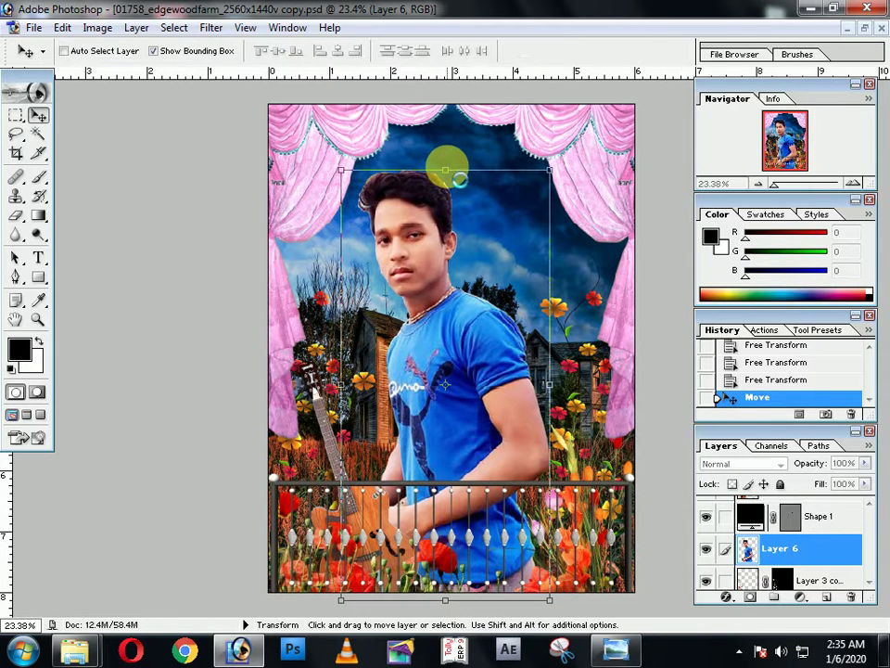
Reorder the layers so that Layer 5 with the guitar sits beneath the man's Layer 6
click(16, 133)
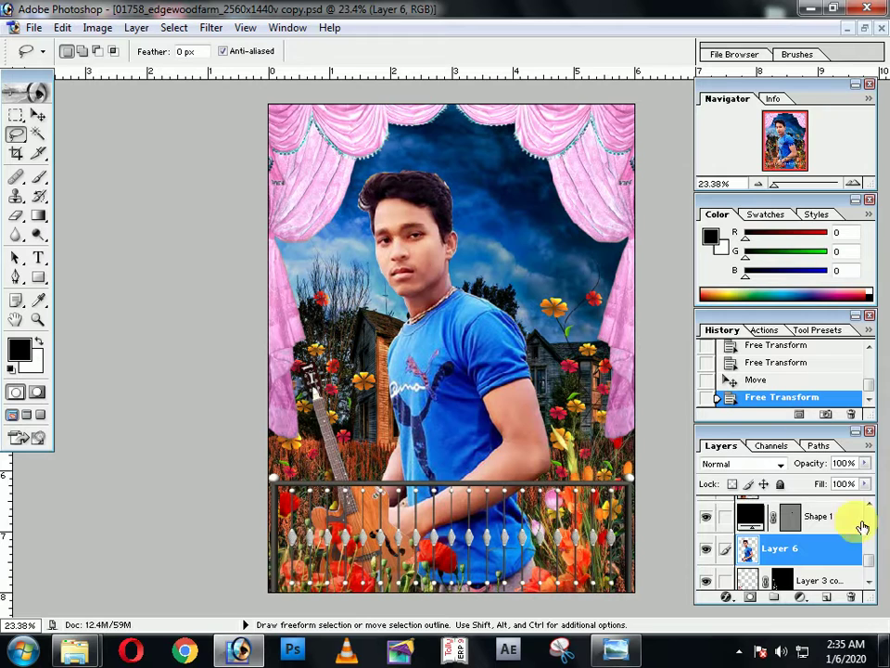
drag(869, 563, 869, 550)
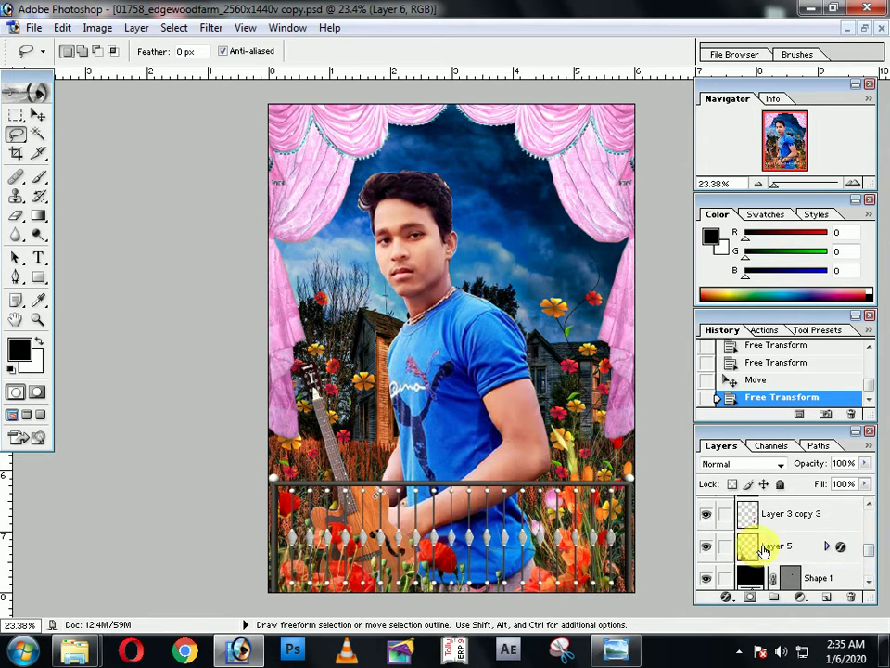
scroll(765, 549, down, 2)
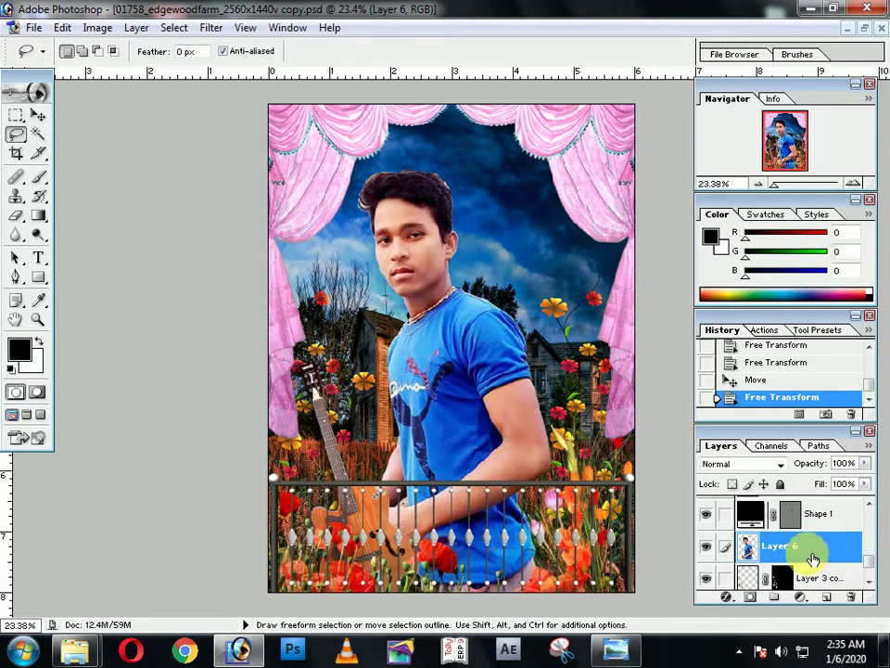
scroll(812, 560, up, 1)
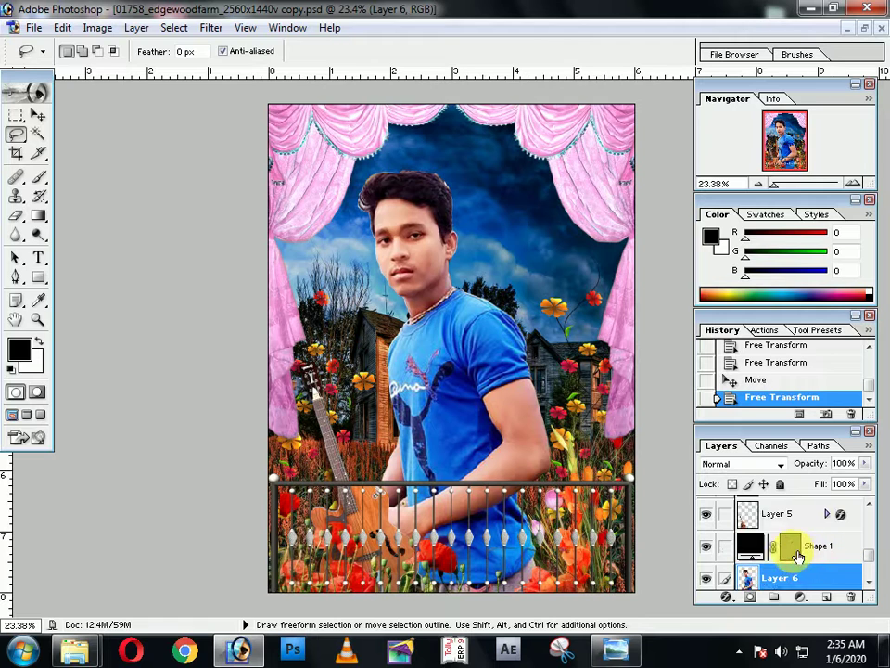
drag(755, 514, 781, 570)
scroll(781, 571, down, 1)
drag(751, 508, 769, 569)
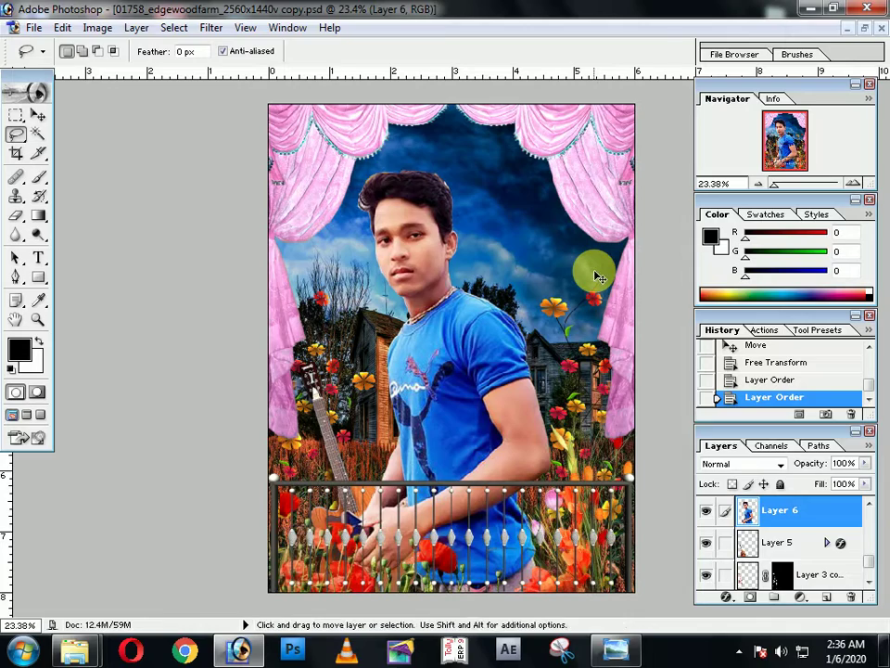
Erase the leftover fringe along the outer edge of the man's cheek and jaw with a 150 px Eraser
key(ctrl+equal)
key(ctrl+equal)
key(ctrl+equal)
key(ctrl+equal)
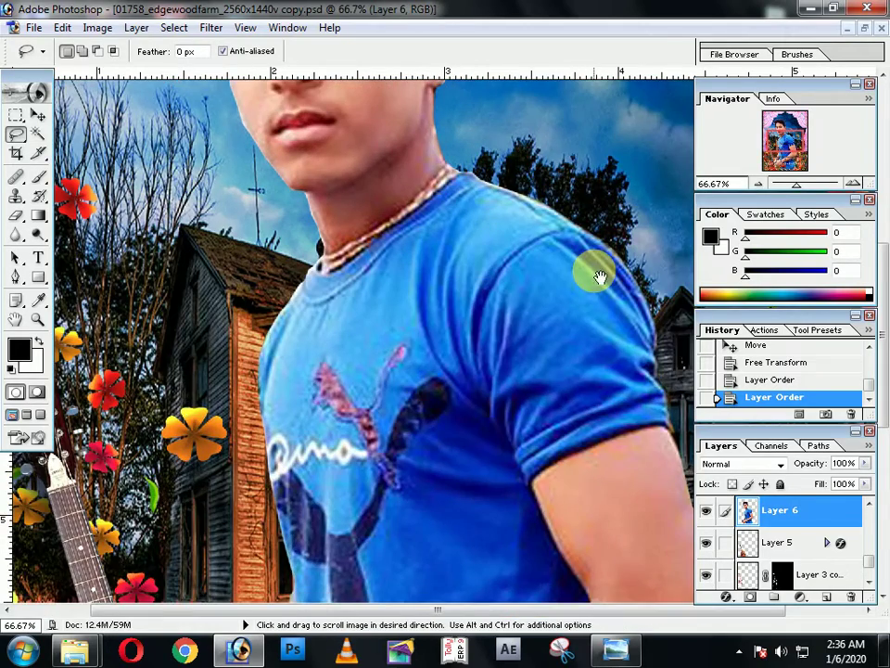
drag(537, 173, 610, 318)
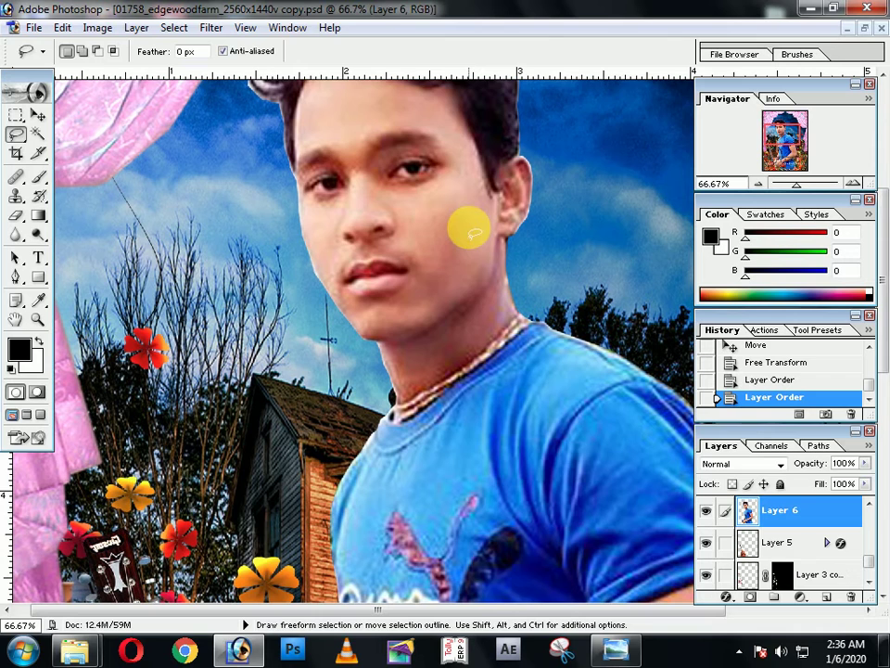
key(e)
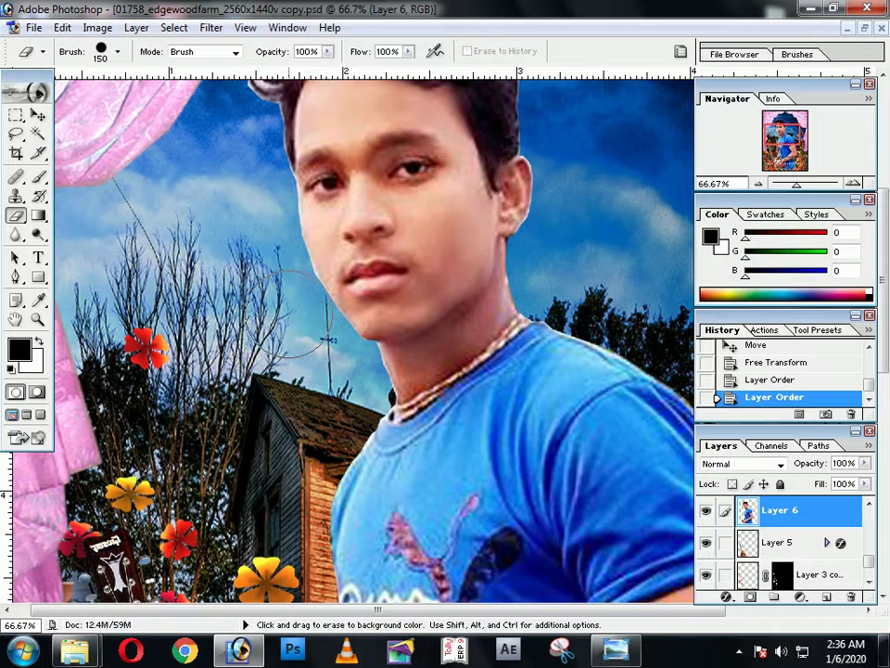
click(279, 286)
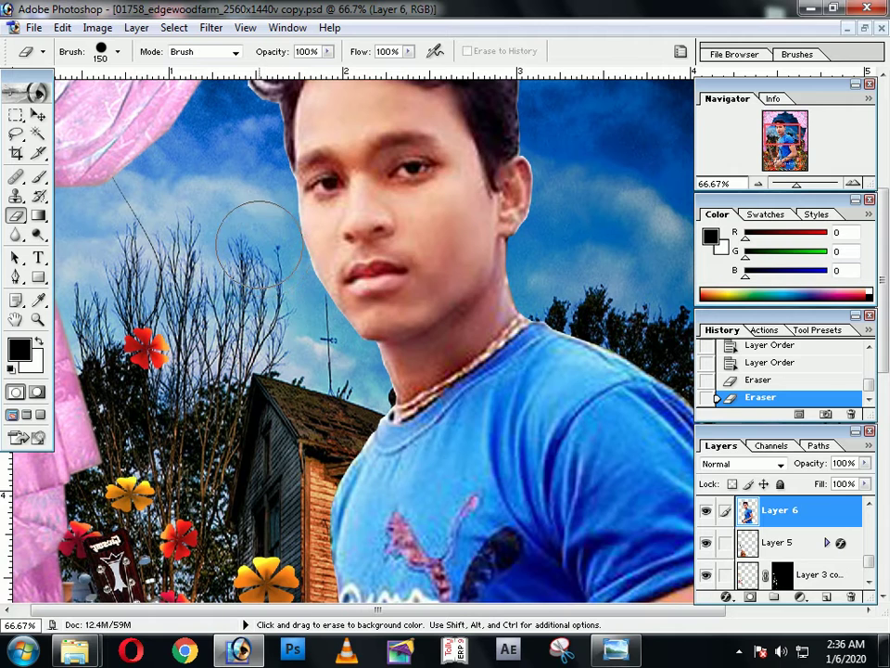
mouse_move(260, 243)
mouse_down()
mouse_move(252, 231)
mouse_move(259, 240)
mouse_up()
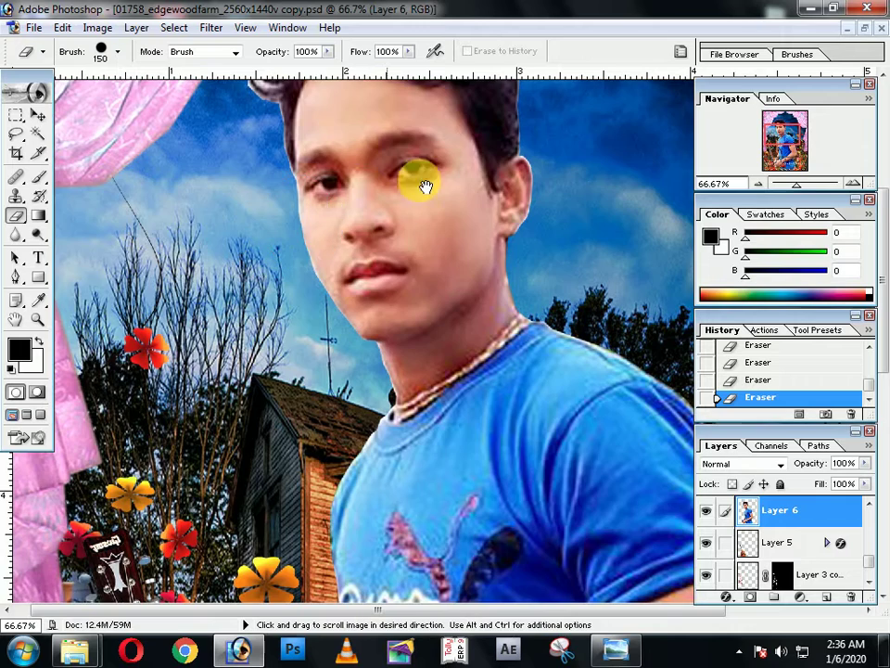
Reduce the Eraser to 80 px and clean the leftover fringe around the back and crown of the hair
drag(423, 183, 391, 513)
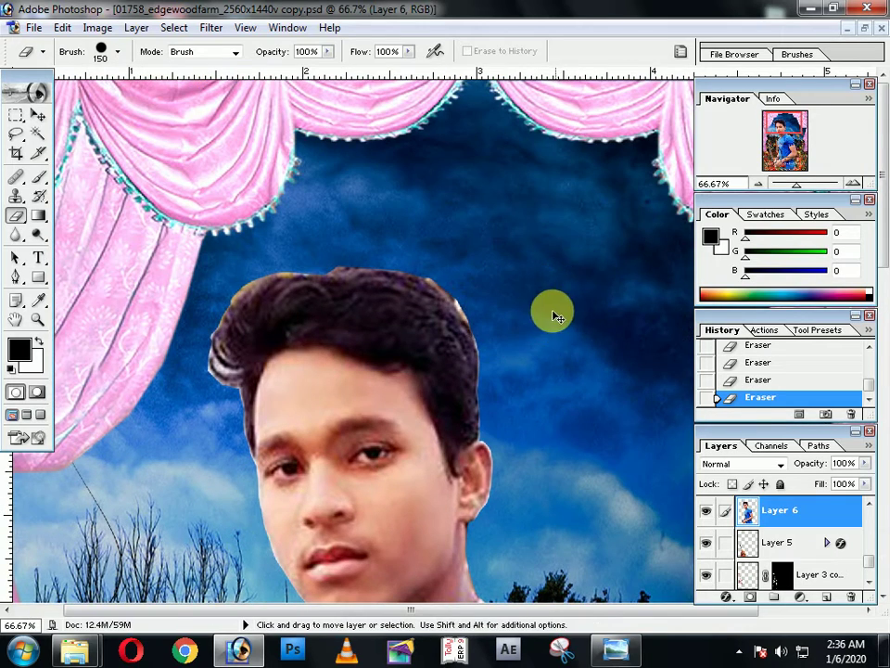
key(ctrl+plus)
drag(359, 349, 314, 344)
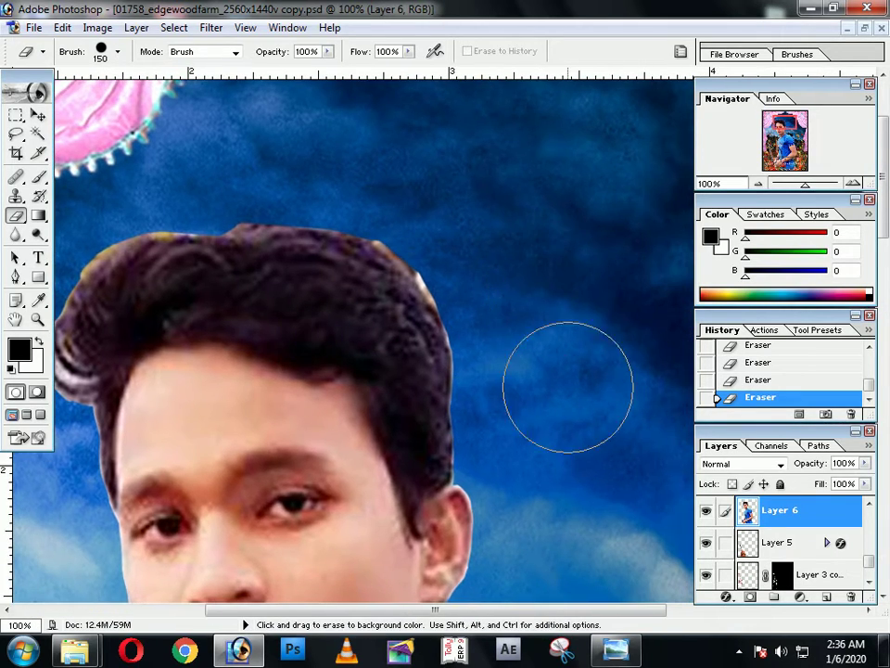
key(bracketleft)
key(bracketleft)
key(bracketleft)
key(bracketleft)
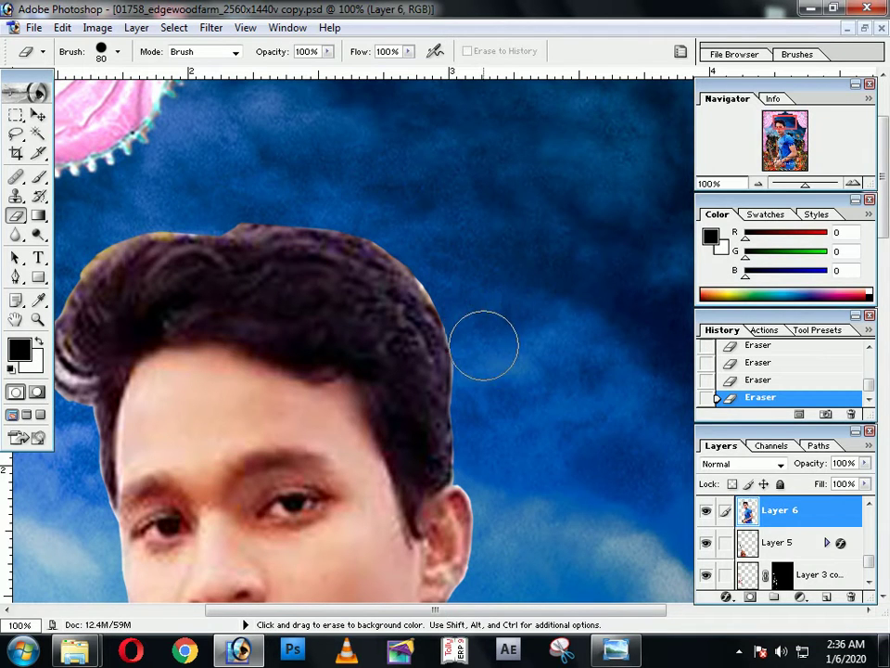
scroll(507, 428, down, 3)
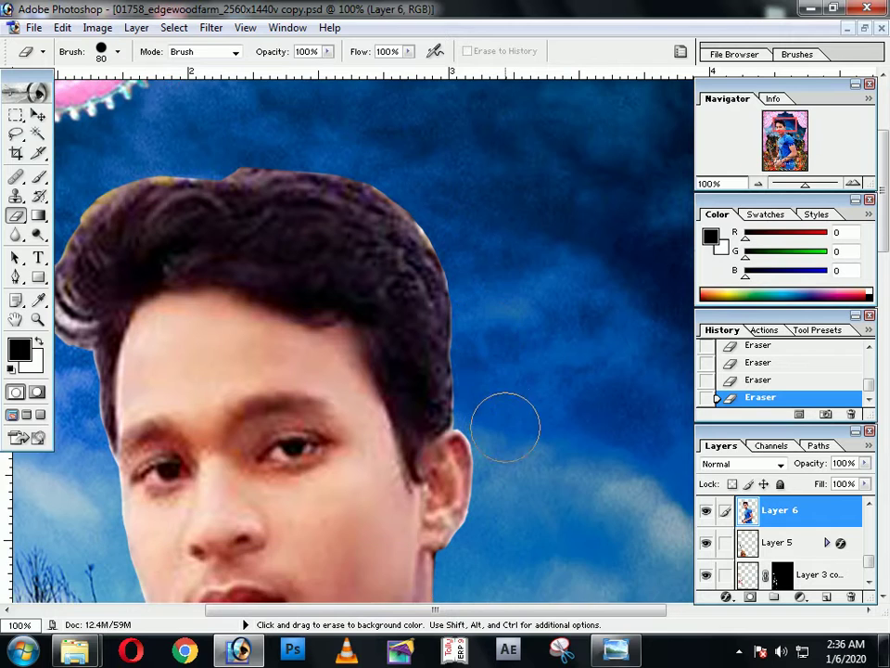
scroll(505, 300, up, 2)
scroll(475, 267, up, 2)
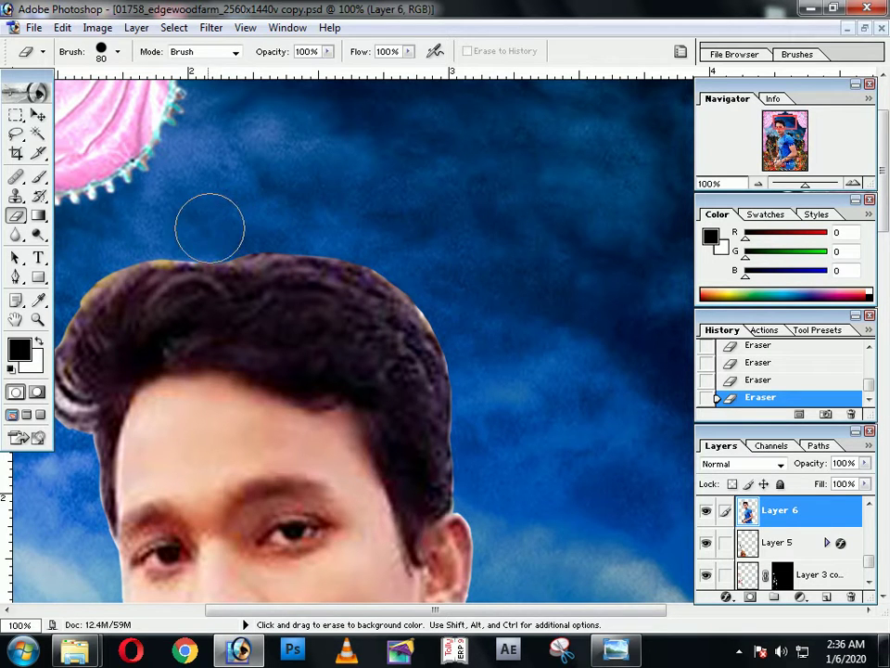
Try to erase the pale patch inside the curled front lock of hair with an 8 px Eraser
drag(185, 251, 395, 244)
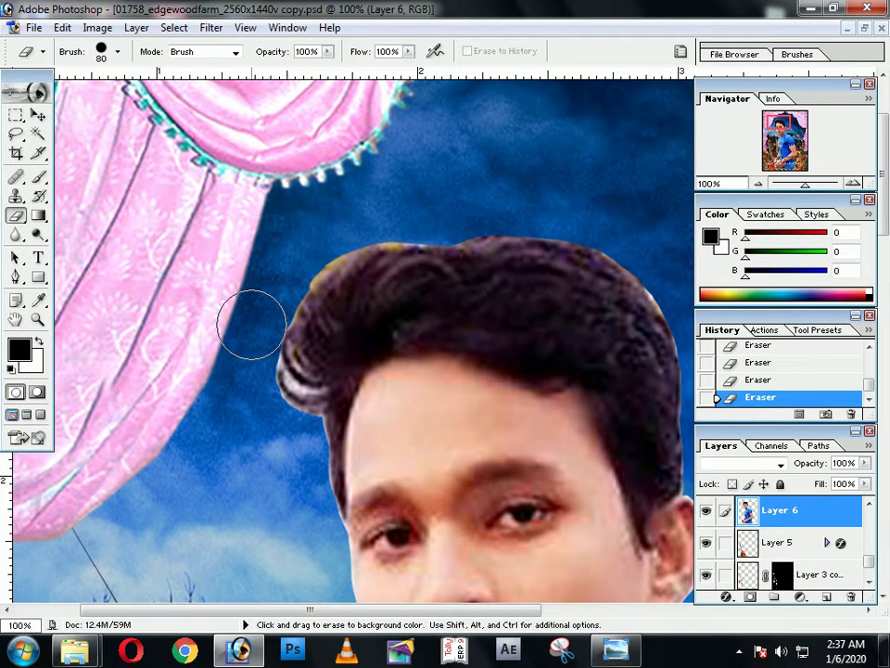
key(bracketleft)
key(bracketleft)
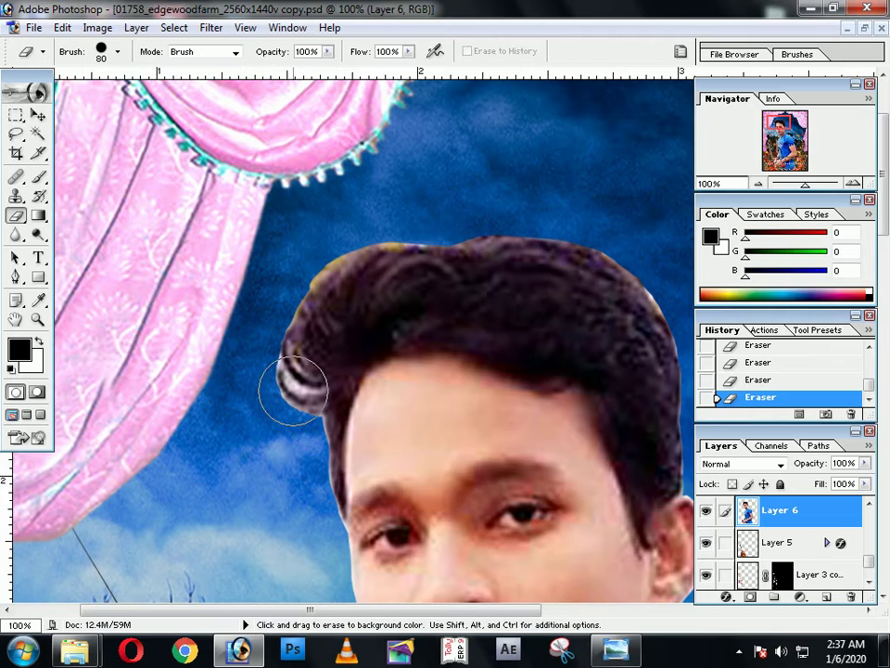
key(bracketleft)
key(bracketleft)
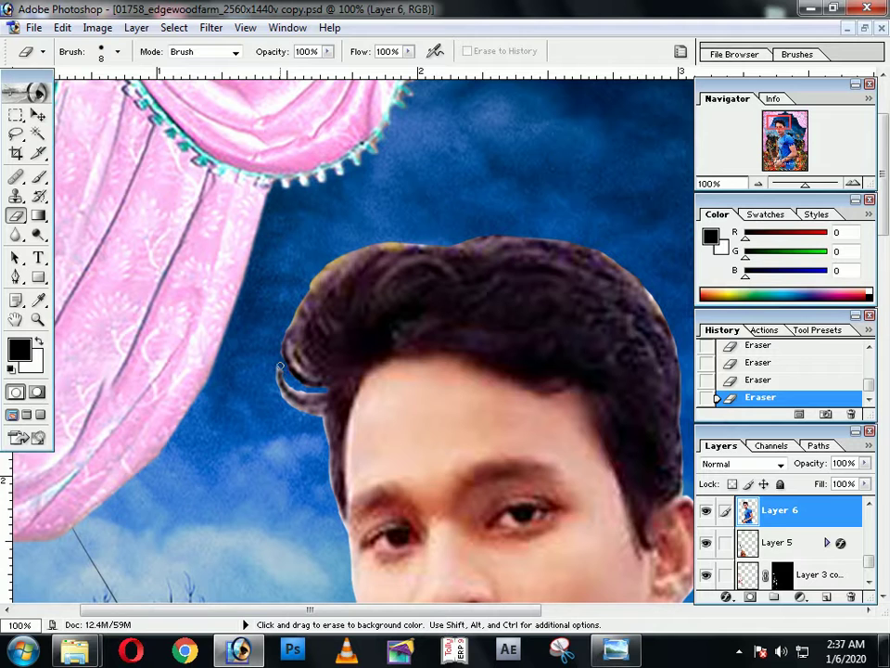
Step back through the history to undo the recent Eraser strokes on the hair
key(ctrl+0)
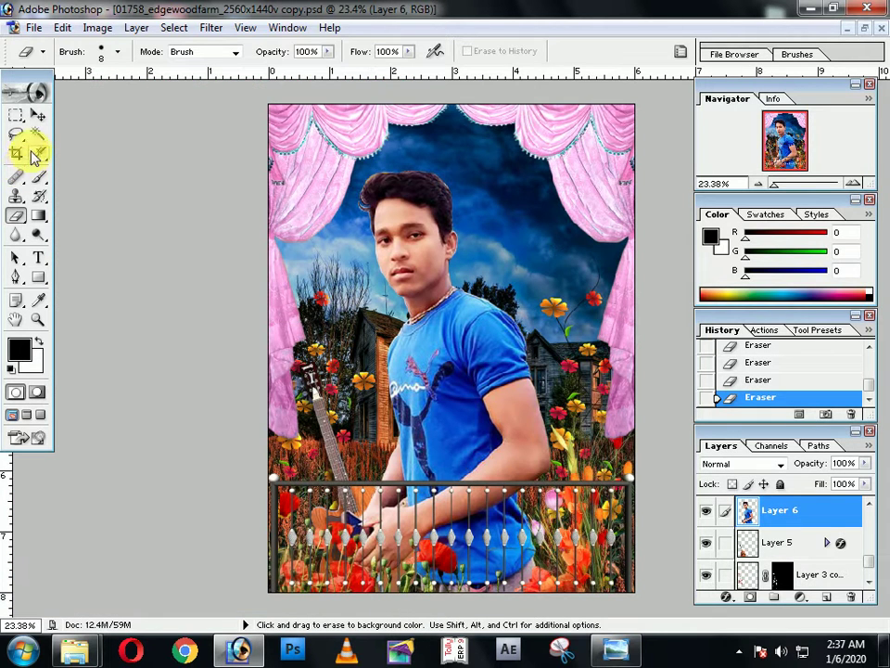
click(822, 368)
scroll(814, 360, up, 1)
click(811, 355)
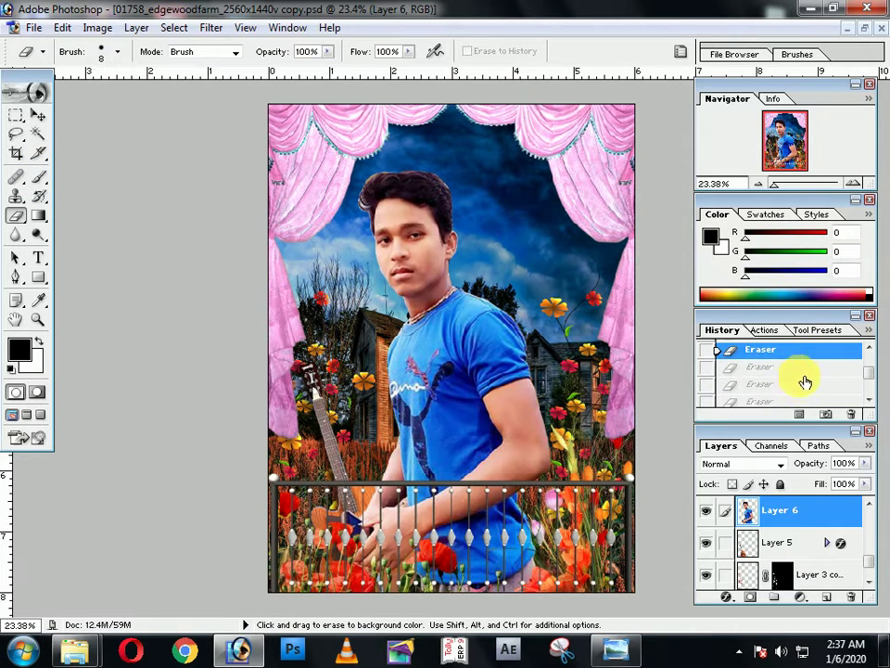
scroll(802, 375, up, 1)
click(782, 353)
click(797, 377)
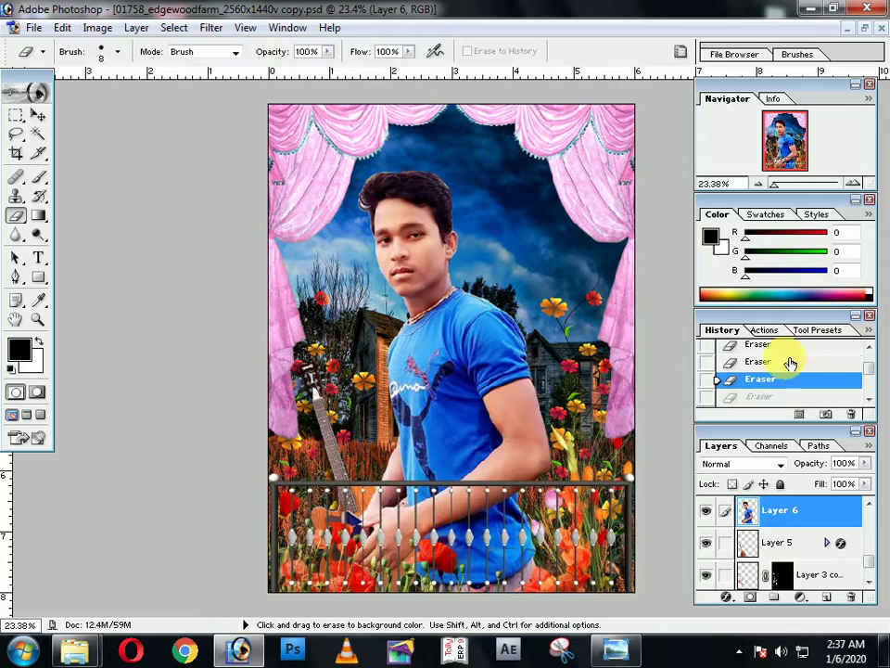
click(790, 363)
Select the pale patch inside the man's curled front lock of hair with the Magic Wand at tolerance 32 and delete it
key(ctrl+plus)
key(ctrl+plus)
key(ctrl+plus)
key(ctrl+plus)
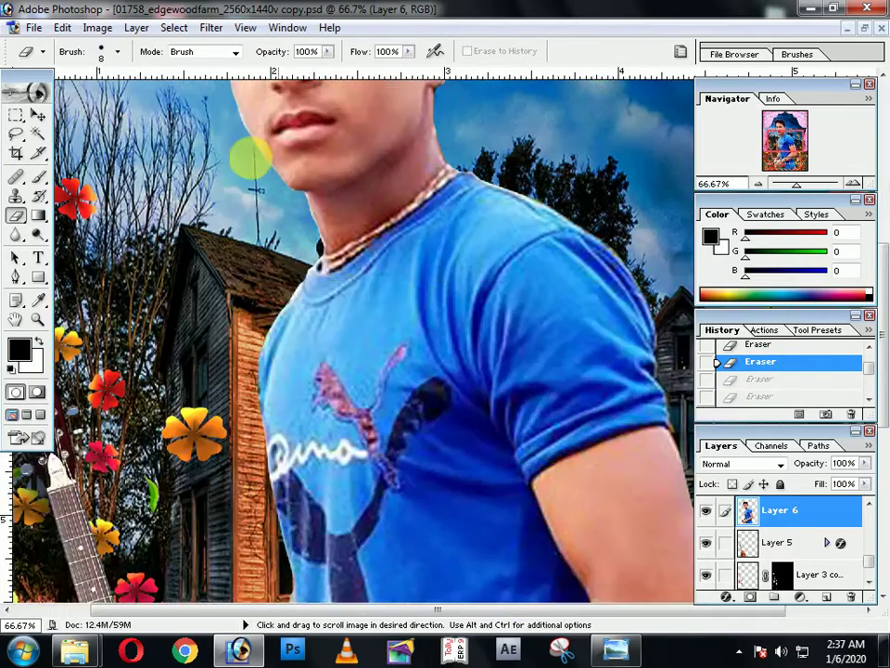
drag(255, 161, 533, 525)
click(38, 133)
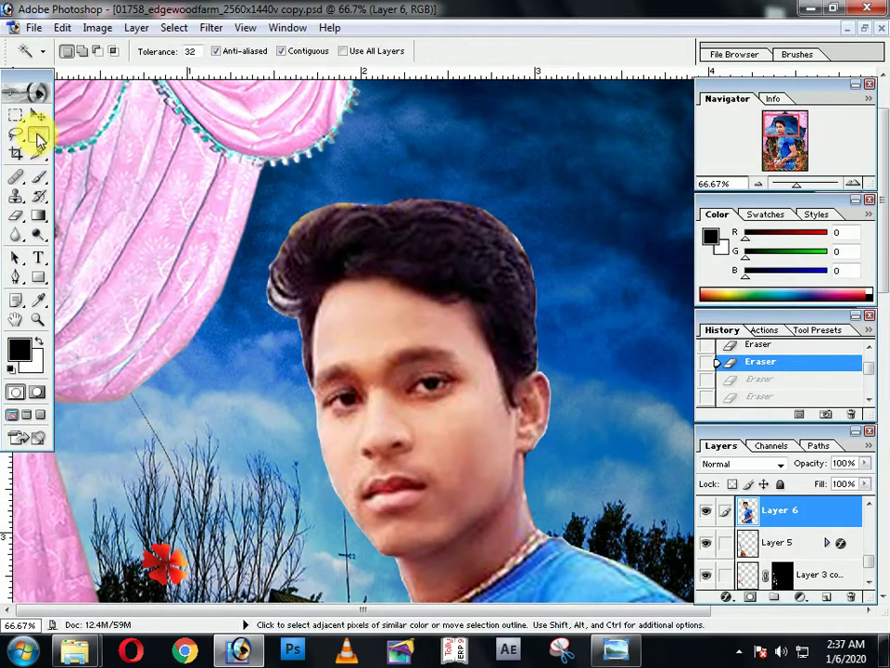
click(279, 297)
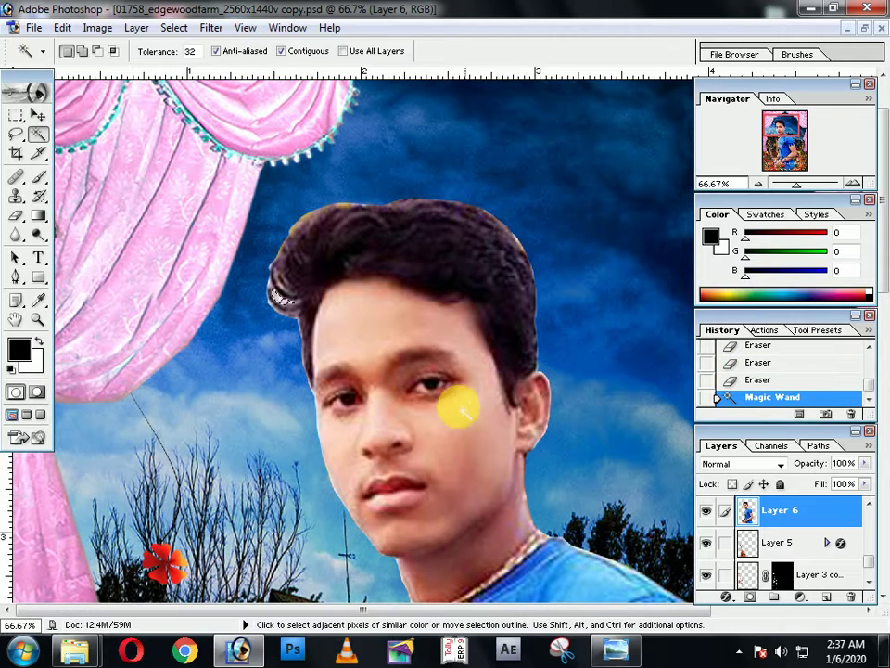
key(Delete)
Select and delete the remaining pale pixels around the curled front lock with the Magic Wand, and clear the selection
click(288, 297)
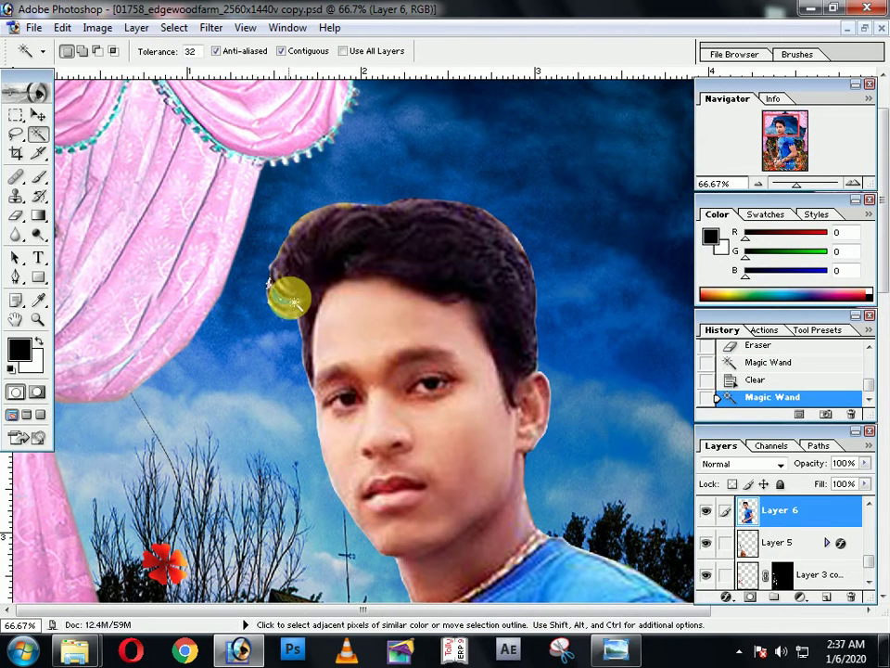
key(Delete)
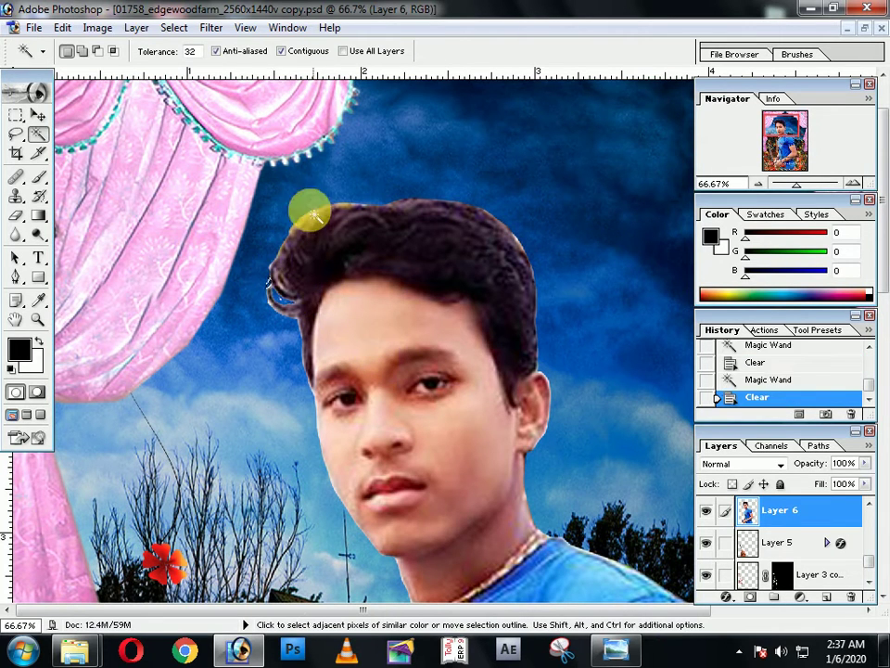
click(15, 133)
key(ctrl+d)
key(ctrl)
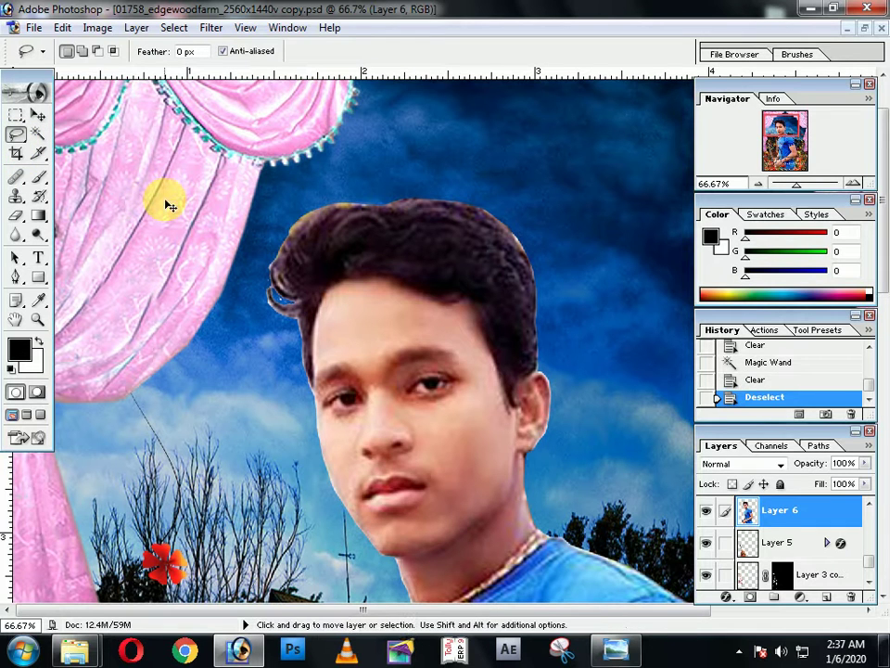
key(ctrl+0)
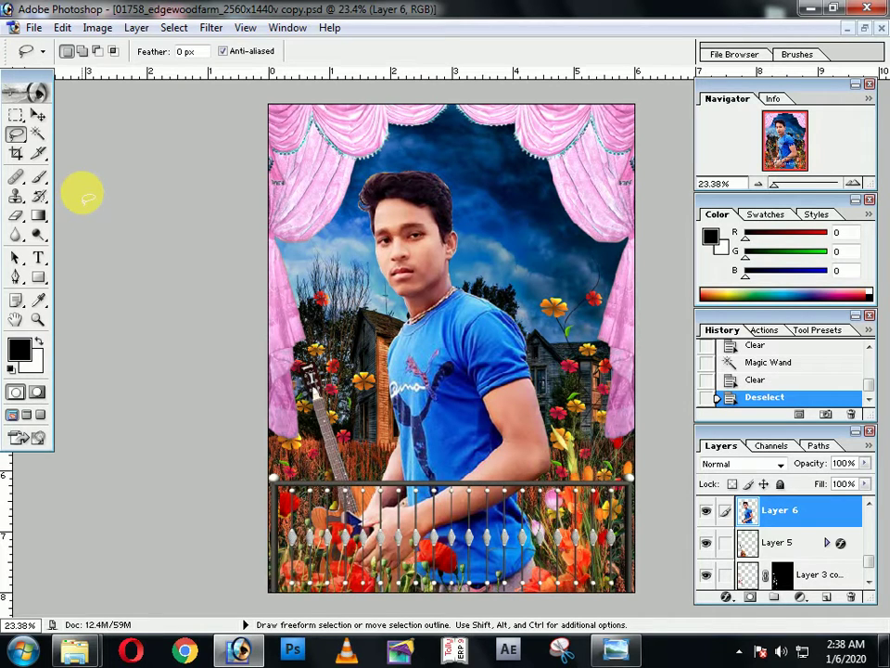
Hide the Layers palette and, with the whole canvas selected, merge Layer 6 down into Layer 5
key(F7)
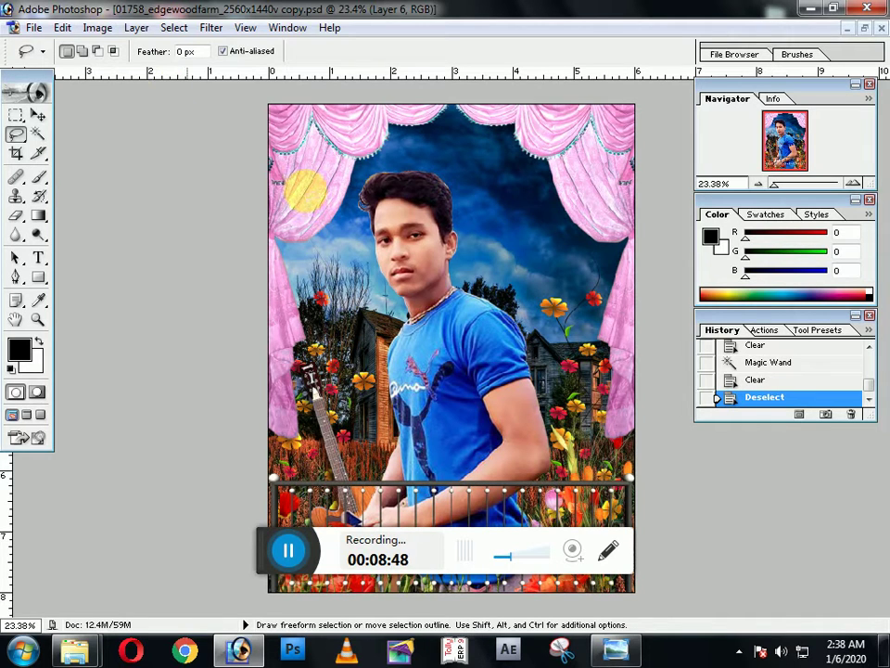
drag(266, 548, 656, 579)
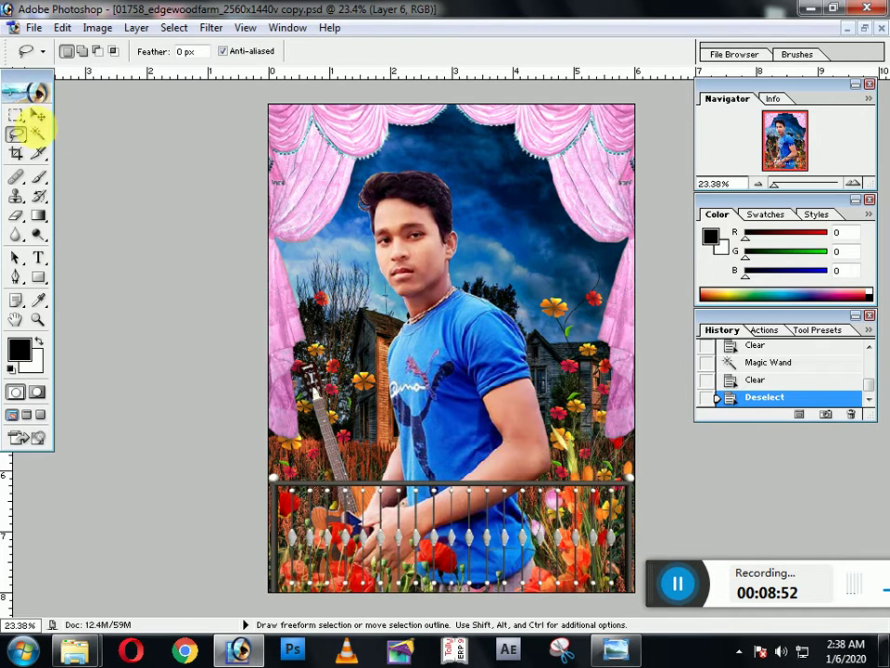
click(38, 114)
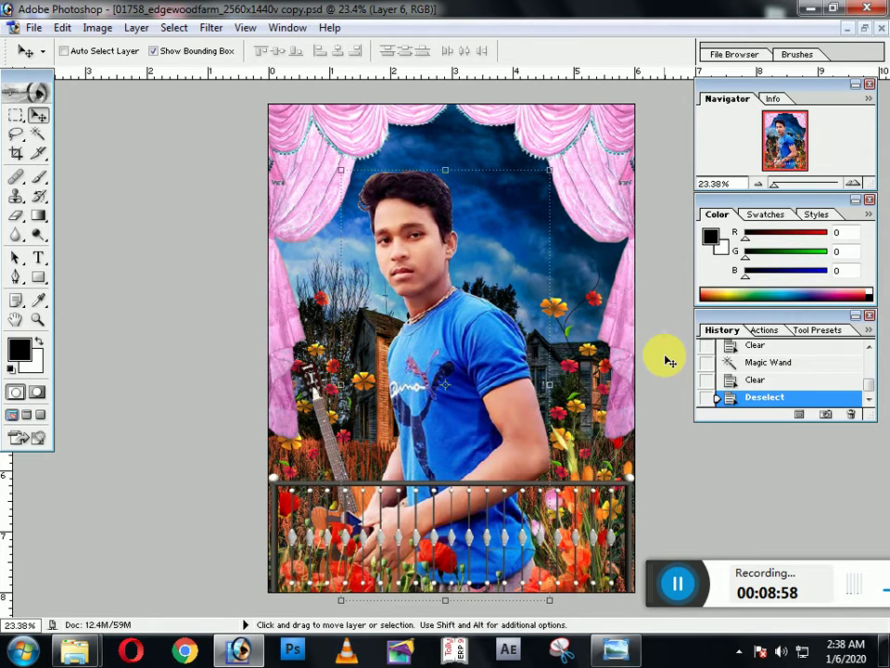
key(ctrl+a)
key(ctrl+e)
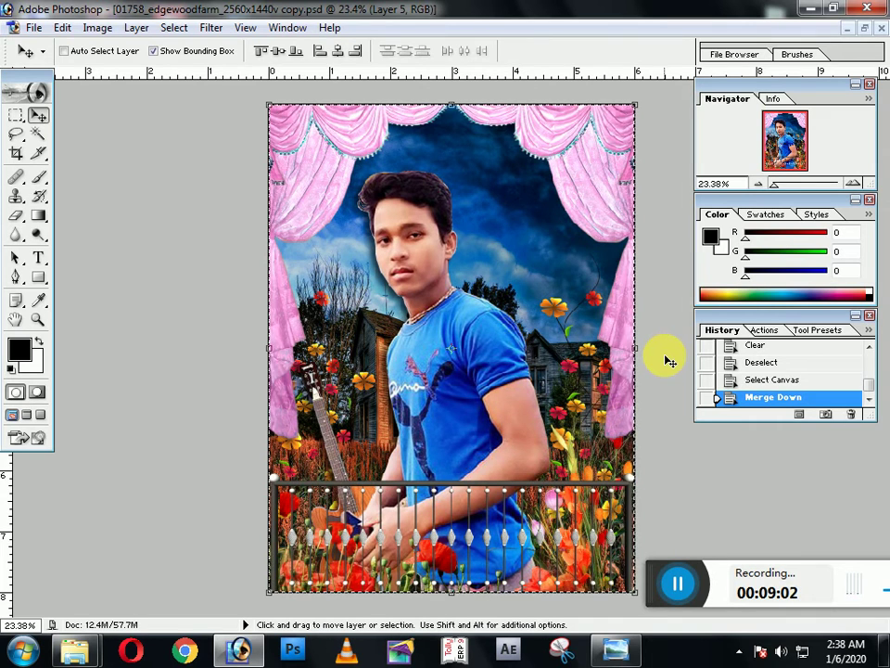
key(ctrl+z)
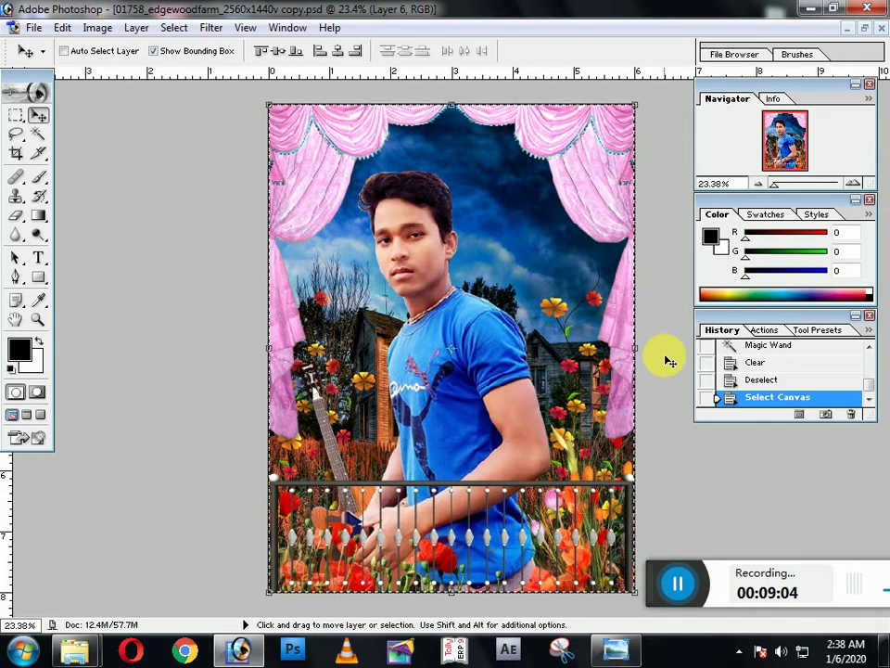
key(ctrl+z)
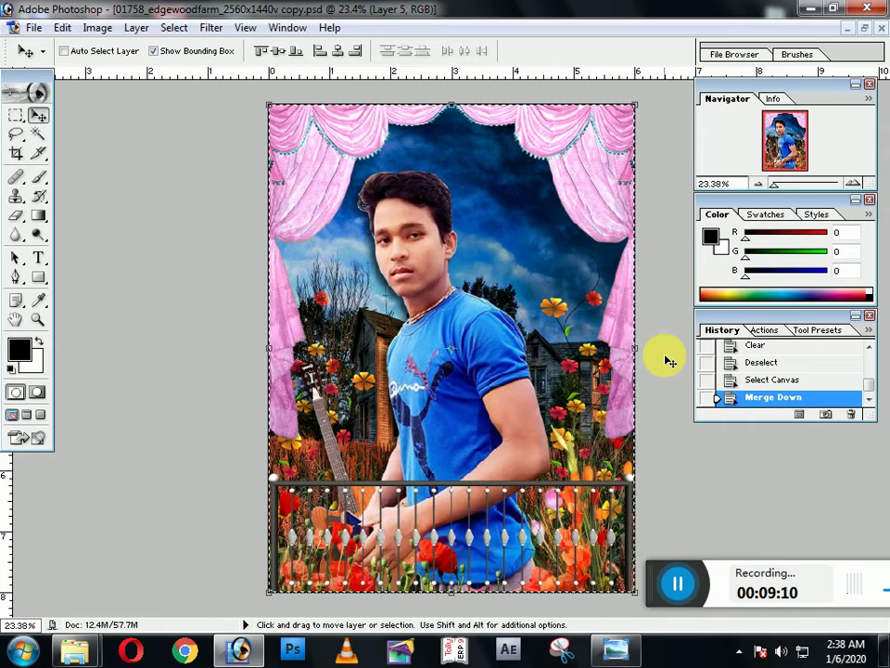
Apply Hue/Saturation to the merged man's layer with Hue -5, Saturation +6 and Lightness +4, and deselect the canvas
key(ctrl+u)
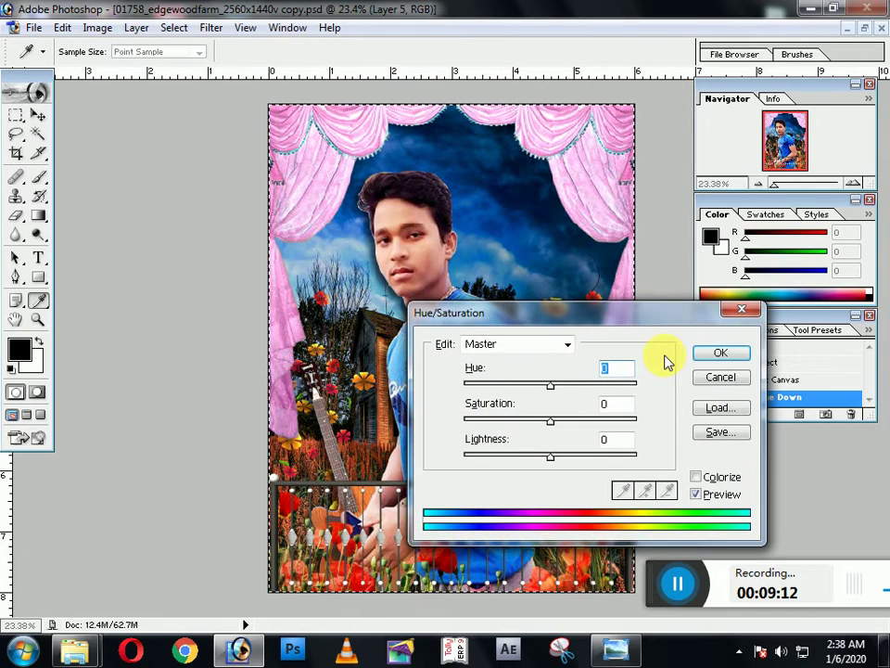
drag(533, 313, 740, 238)
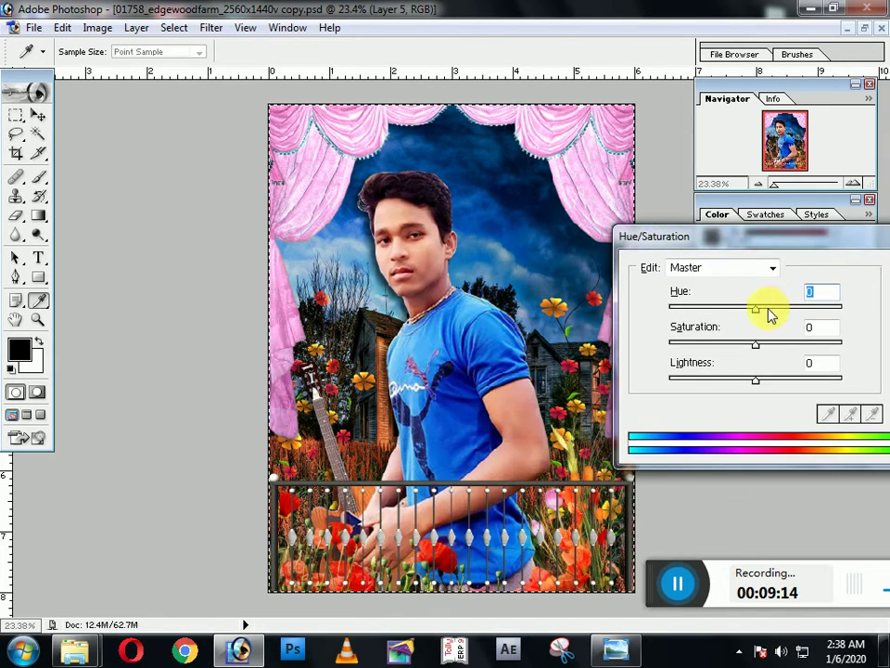
drag(768, 315, 751, 311)
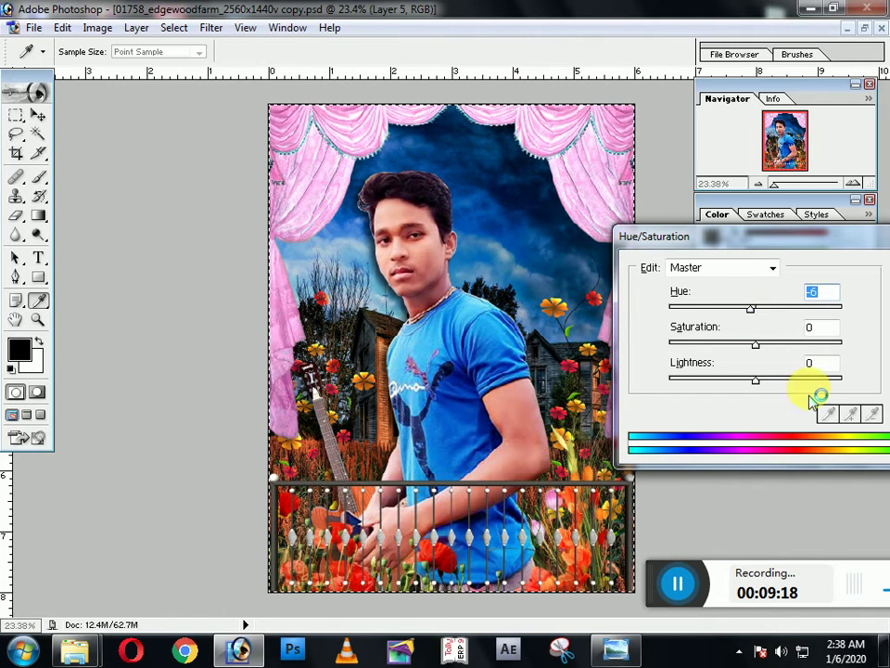
click(779, 345)
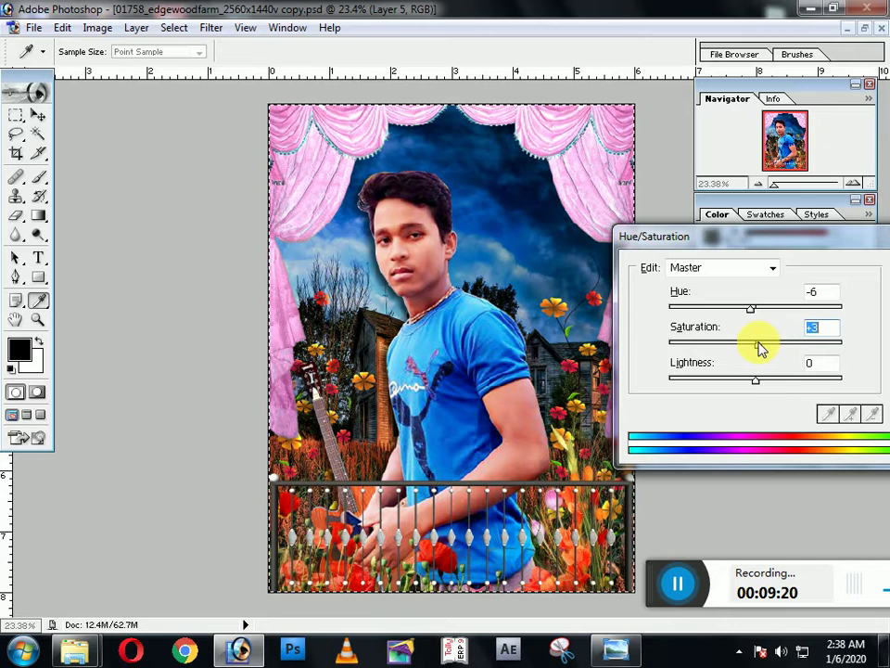
drag(760, 347, 748, 315)
click(775, 380)
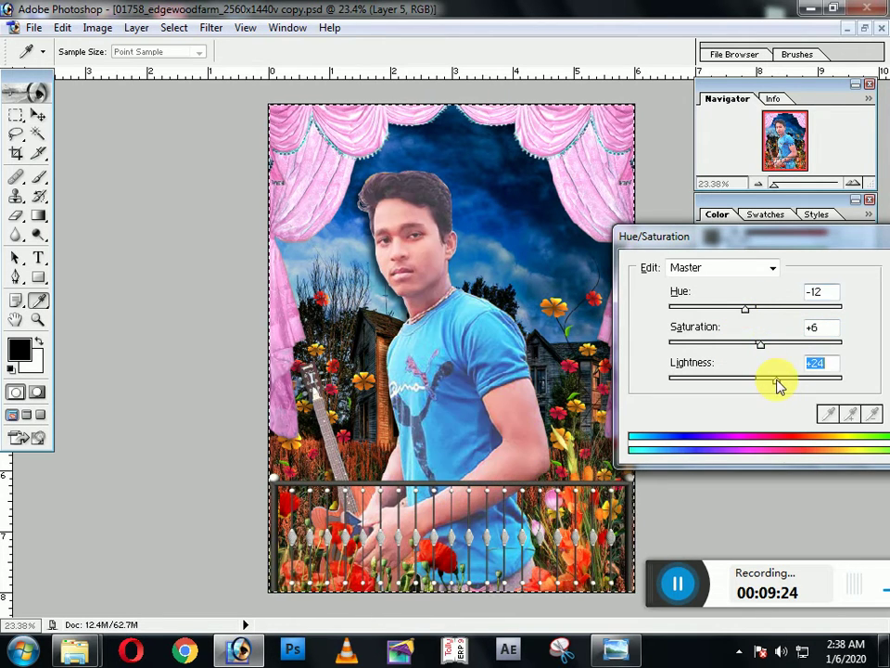
drag(775, 384, 757, 384)
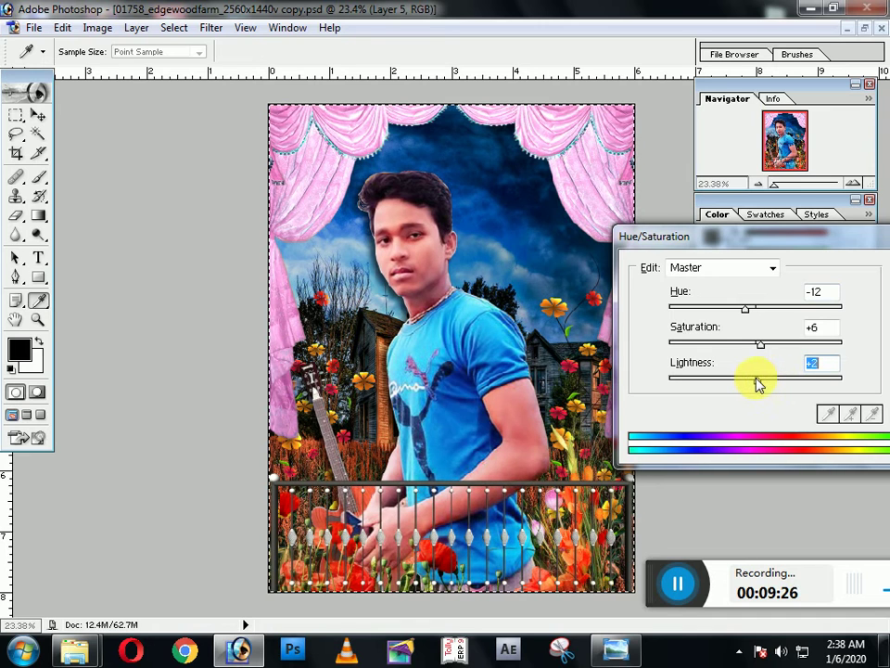
drag(763, 344, 751, 308)
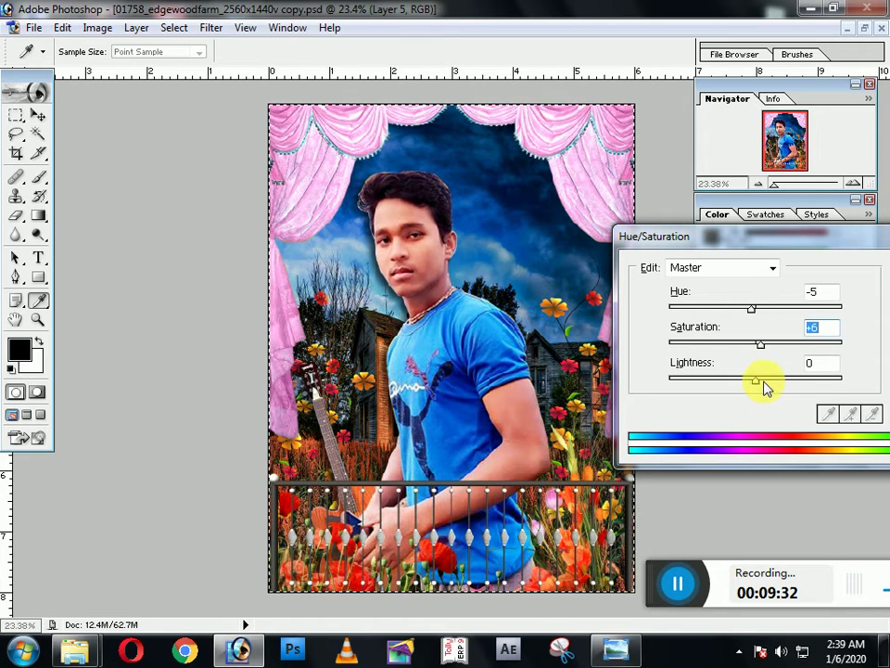
click(766, 385)
drag(765, 383, 760, 381)
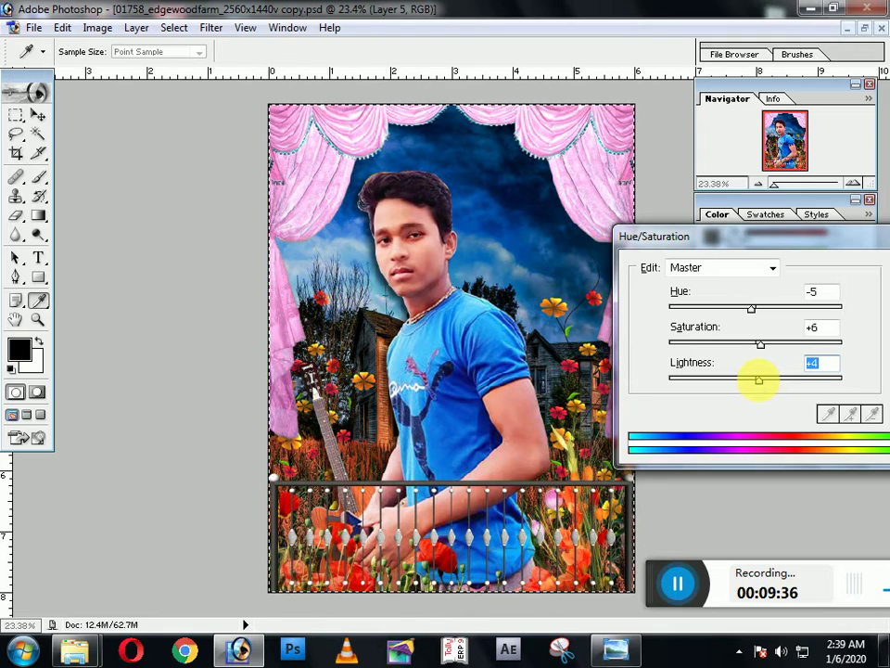
key(Return)
key(ctrl+0)
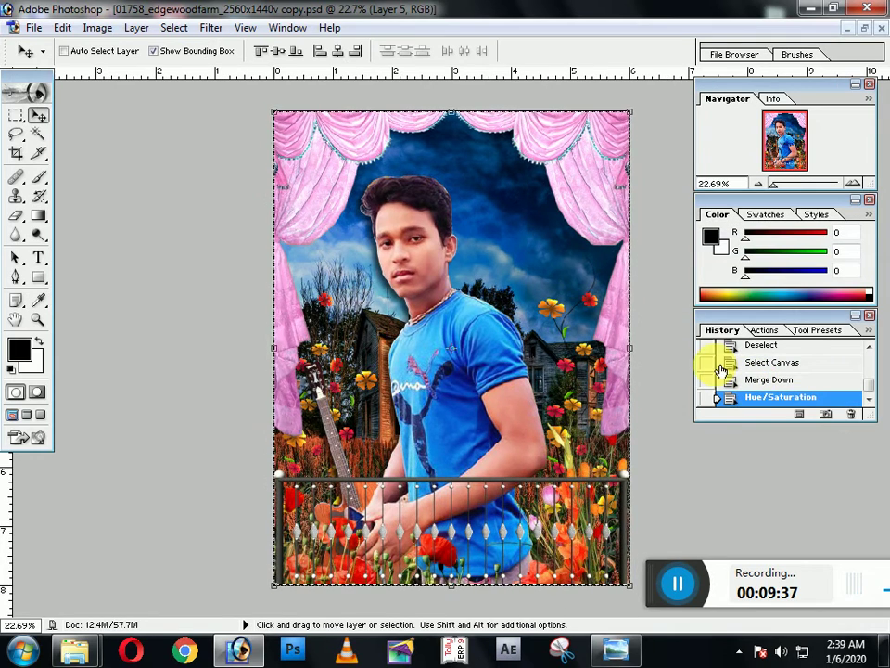
click(15, 133)
key(ctrl+d)
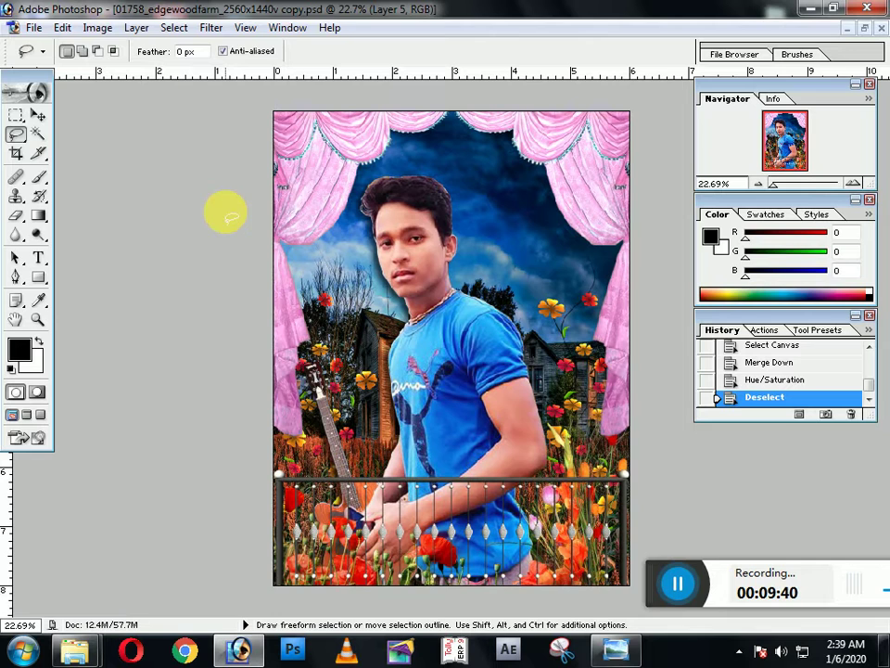
Restore the document to a floating window, duplicate the image and place the copy beside the original
drag(655, 575, 231, 608)
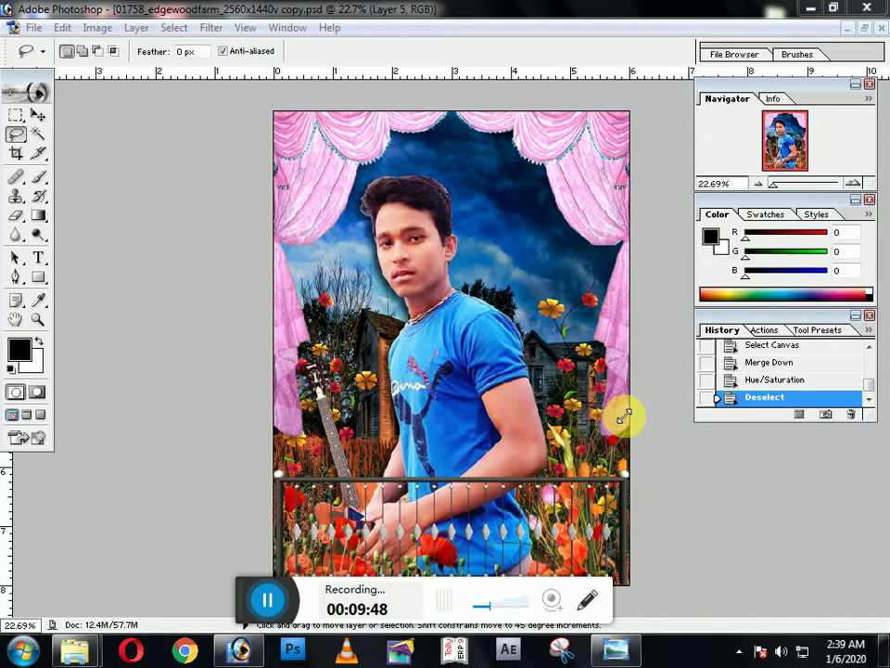
click(862, 36)
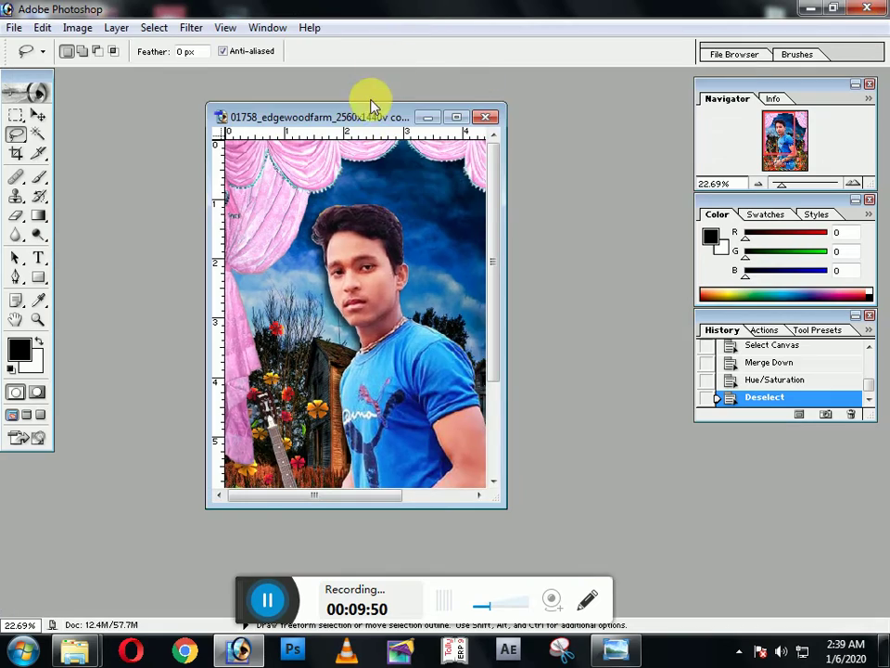
right_click(397, 118)
click(408, 124)
key(Return)
drag(268, 131, 477, 142)
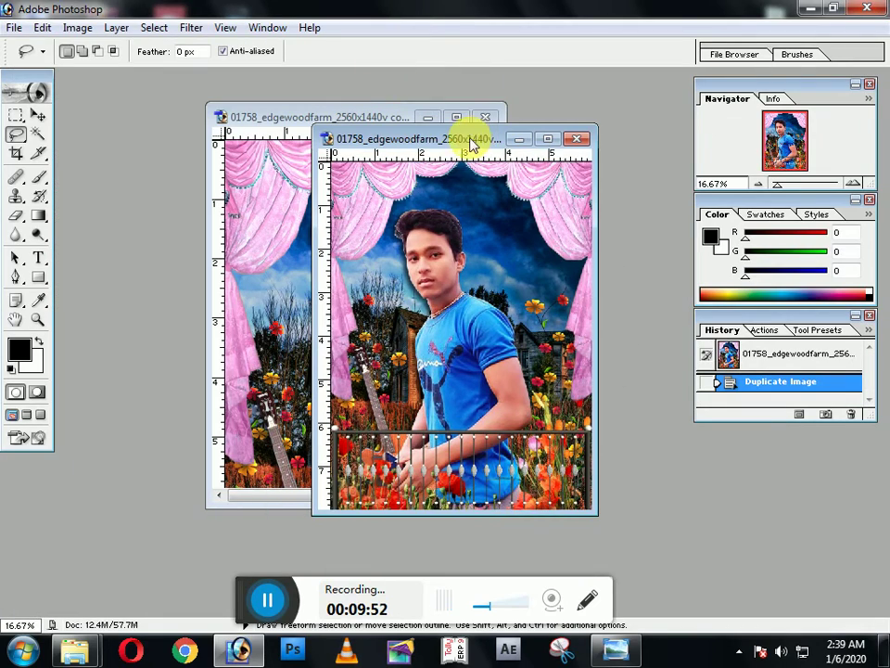
Save the duplicate to the Desktop as a quality 12 JPEG named 123 and close it without saving changes
key(ctrl+s)
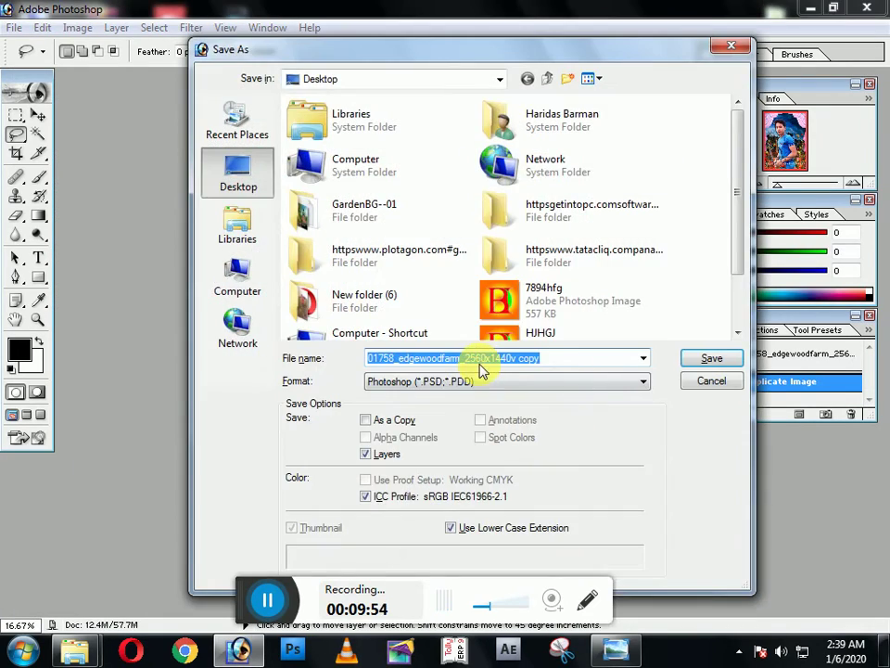
click(449, 381)
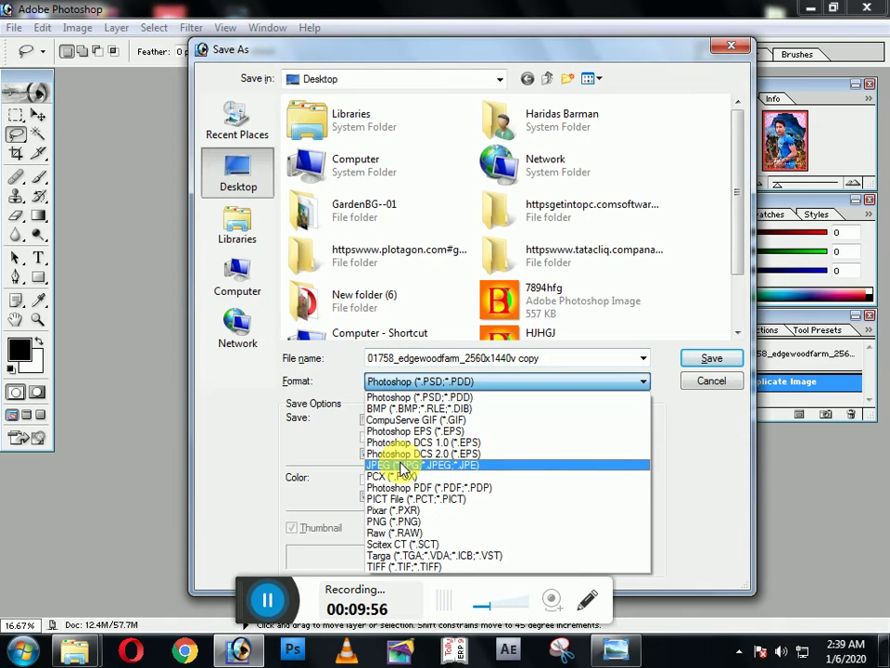
click(401, 464)
click(588, 358)
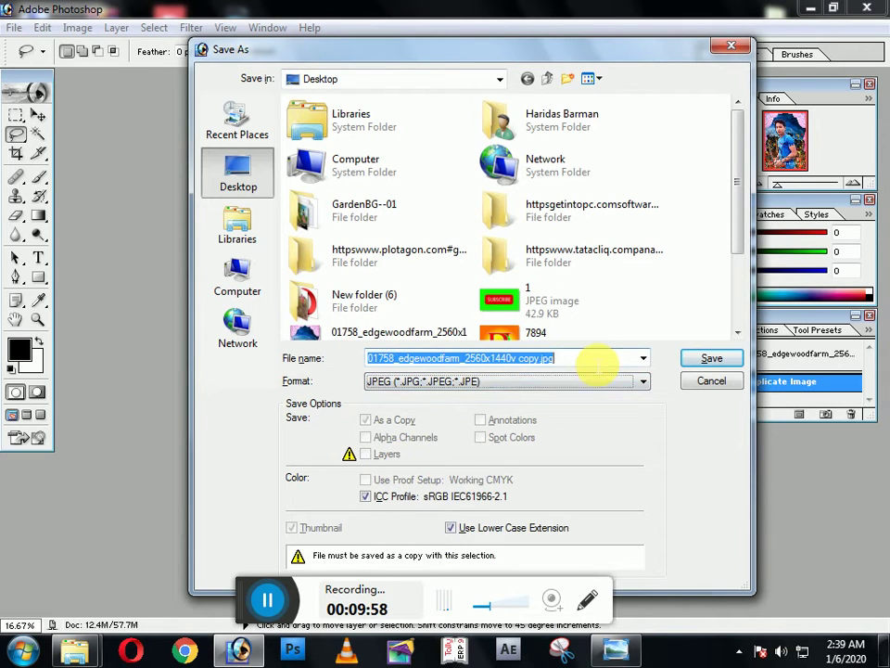
text(1)
key(Return)
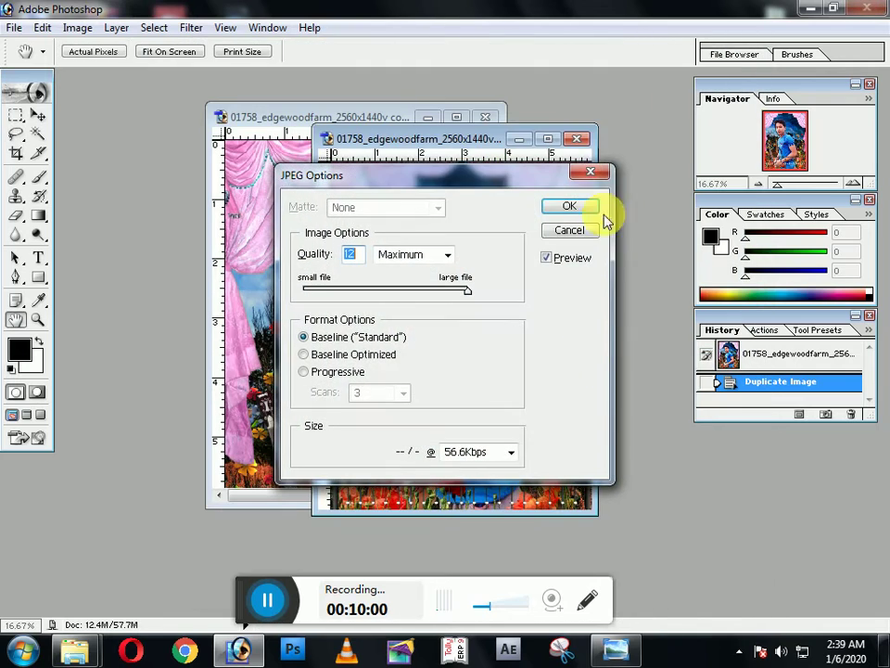
click(568, 210)
key(l)
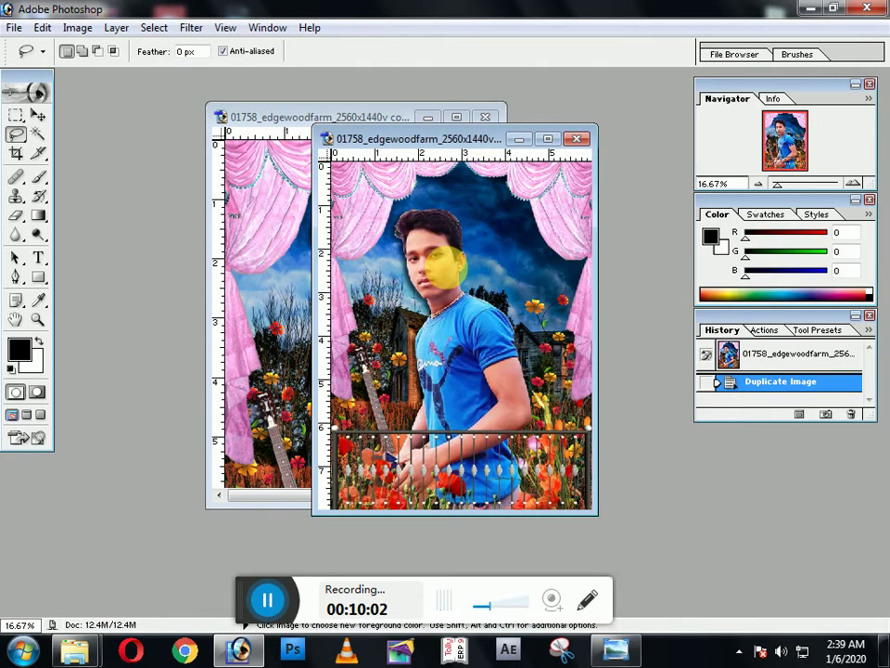
click(577, 138)
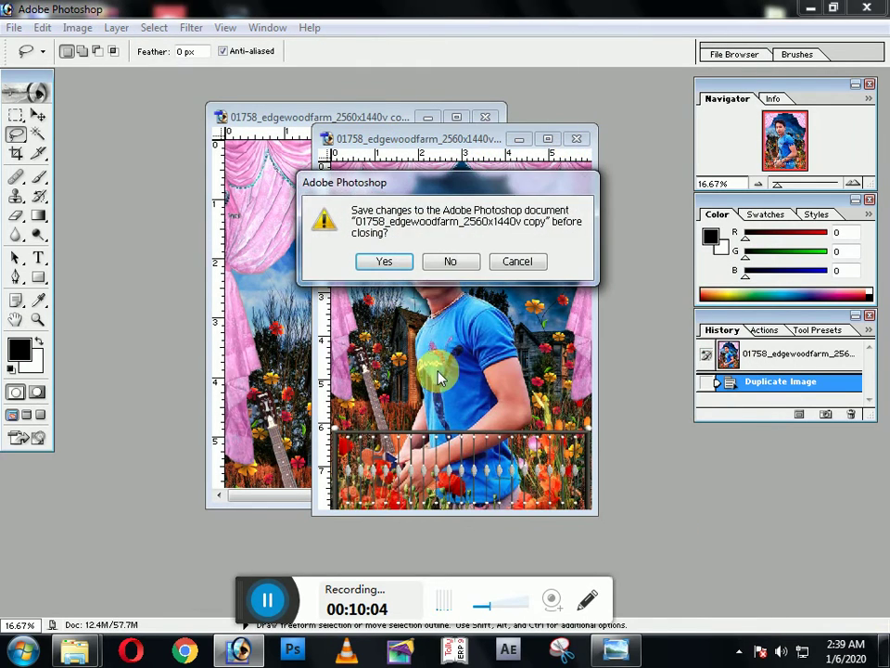
click(449, 261)
Show the desktop and move the exported 123 image beside the green subscribe image
click(881, 656)
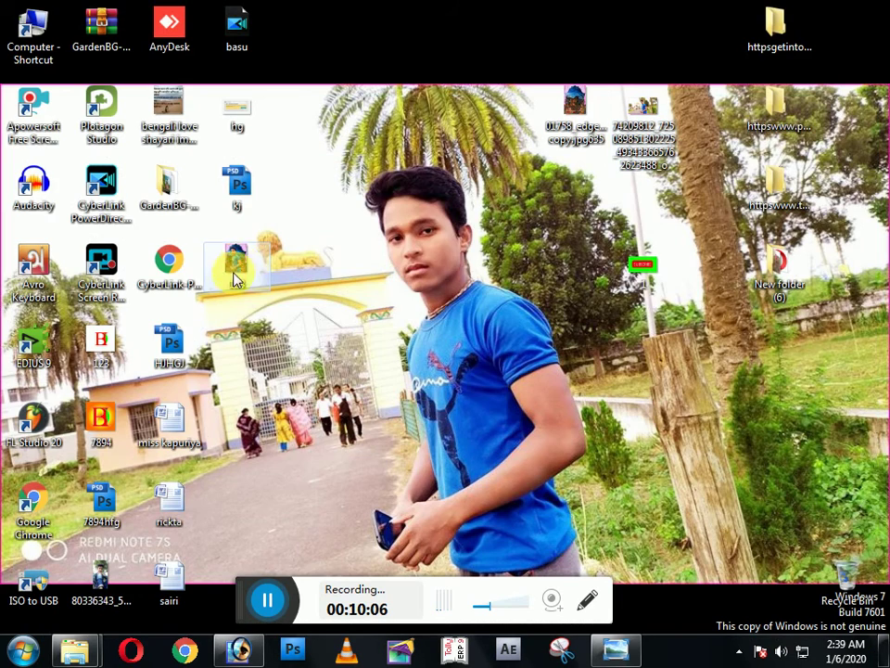
drag(234, 273, 593, 269)
click(461, 268)
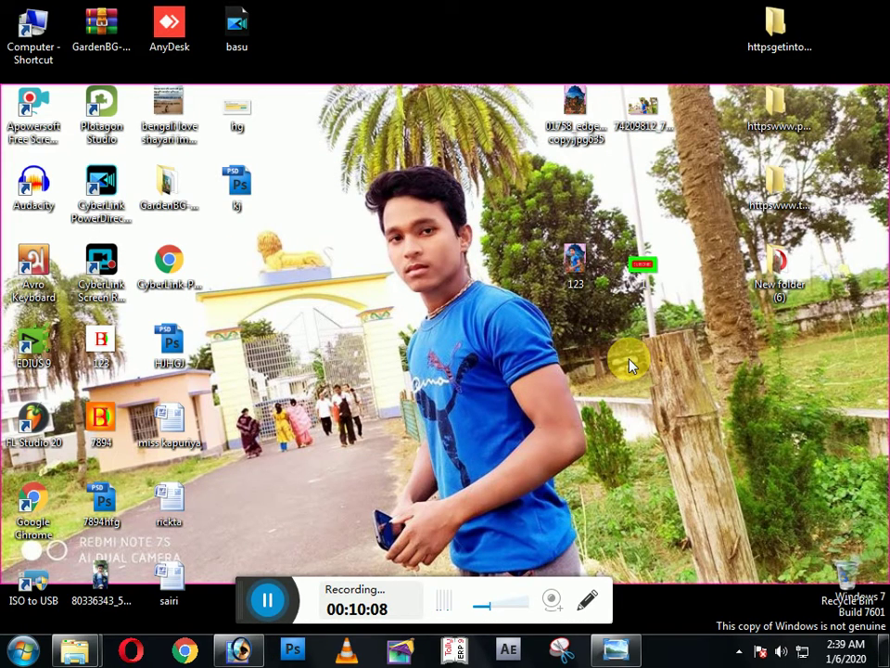
Open the exported 123 image in Windows Photo Viewer, examine the composite up close and close the viewer
double_click(575, 271)
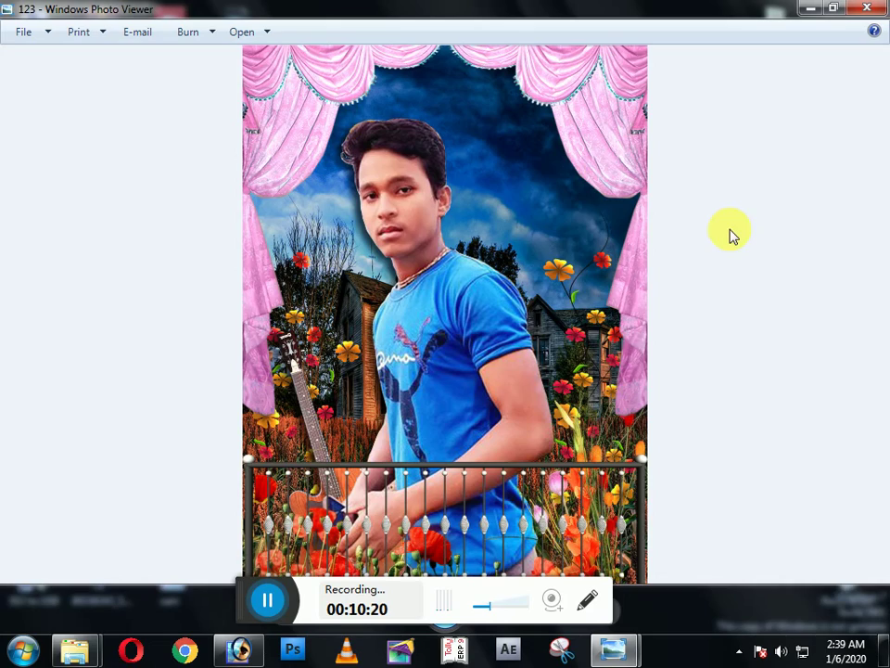
scroll(334, 226, up, 5)
drag(334, 226, 427, 252)
scroll(422, 246, down, 5)
click(876, 9)
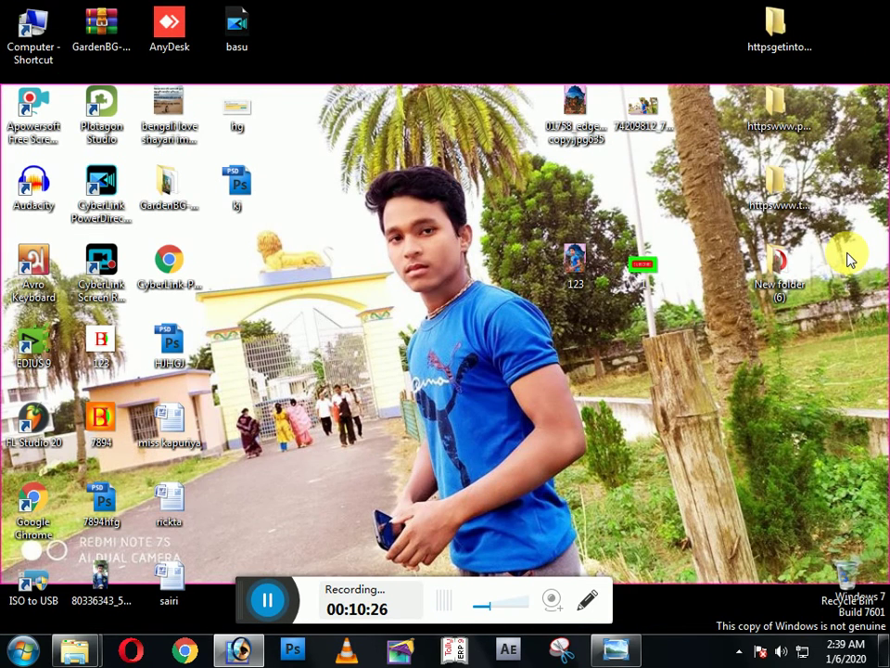